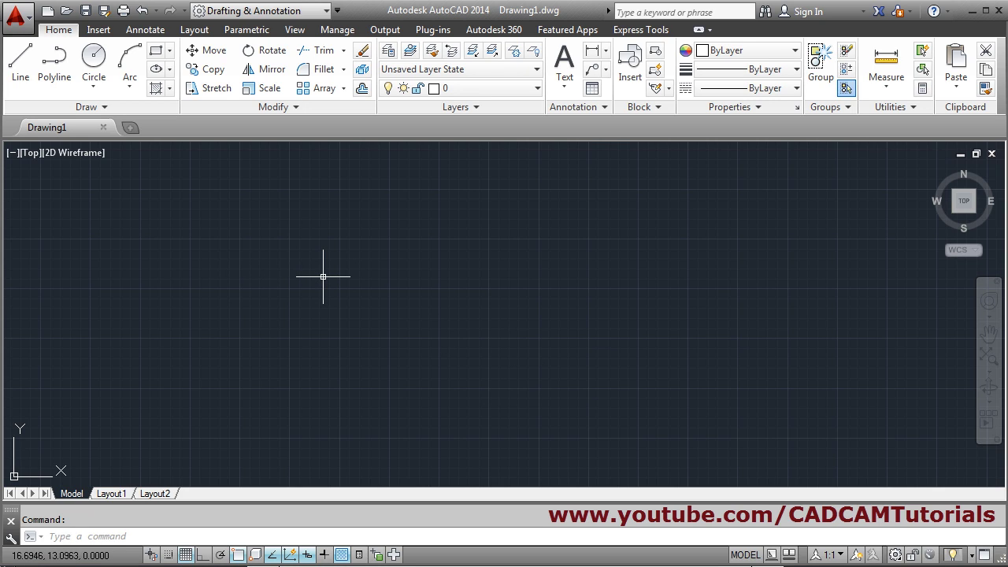
Step: Set the model space limits with the lower left corner at 0,0 and the upper right corner at 200,200
type("limi")
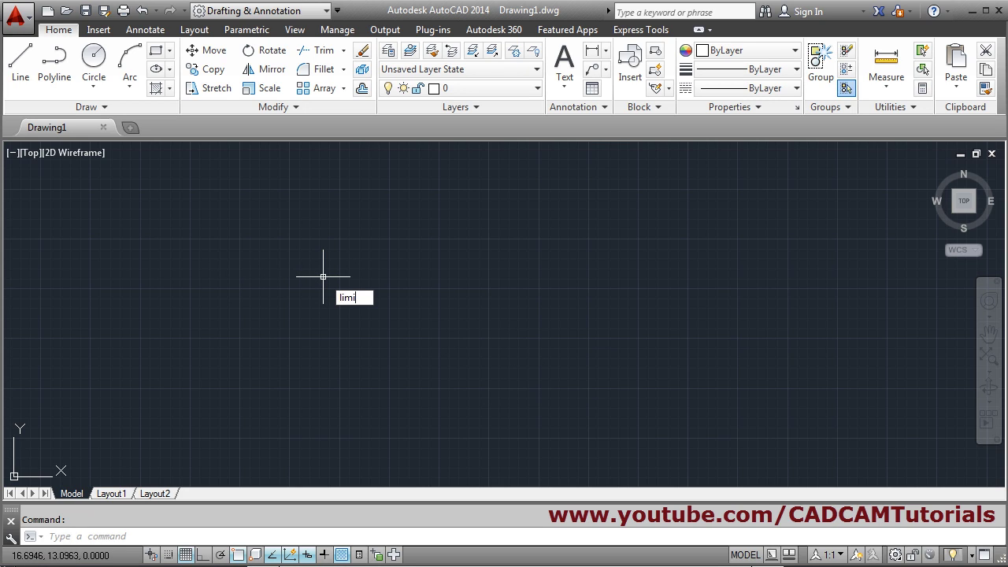
type("ts")
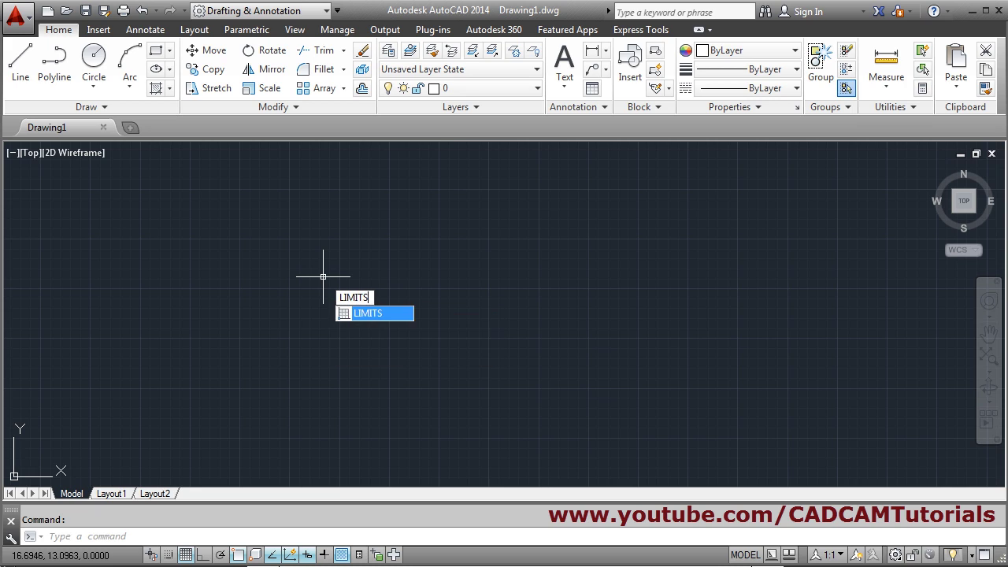
key("Return")
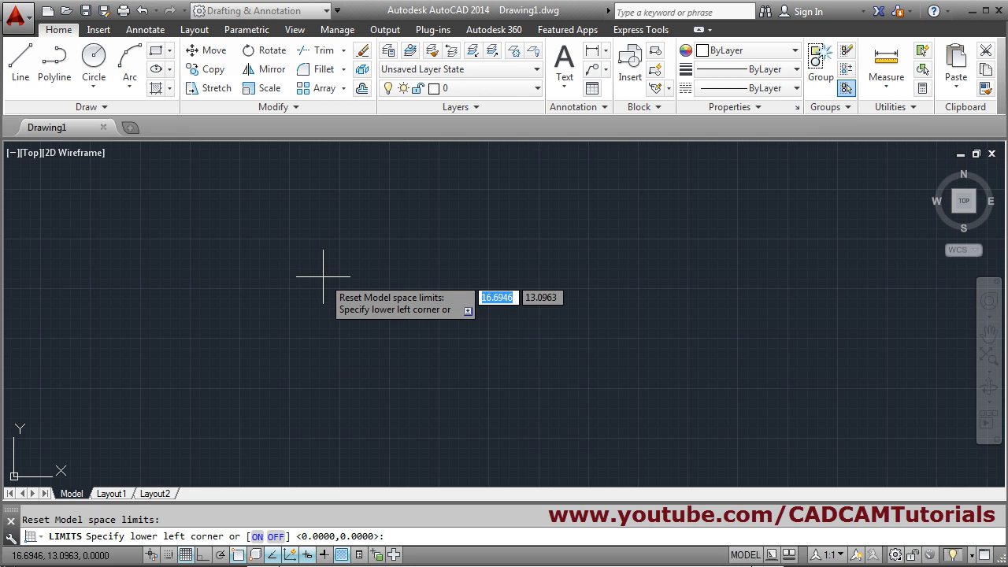
type("0,0")
key("Return")
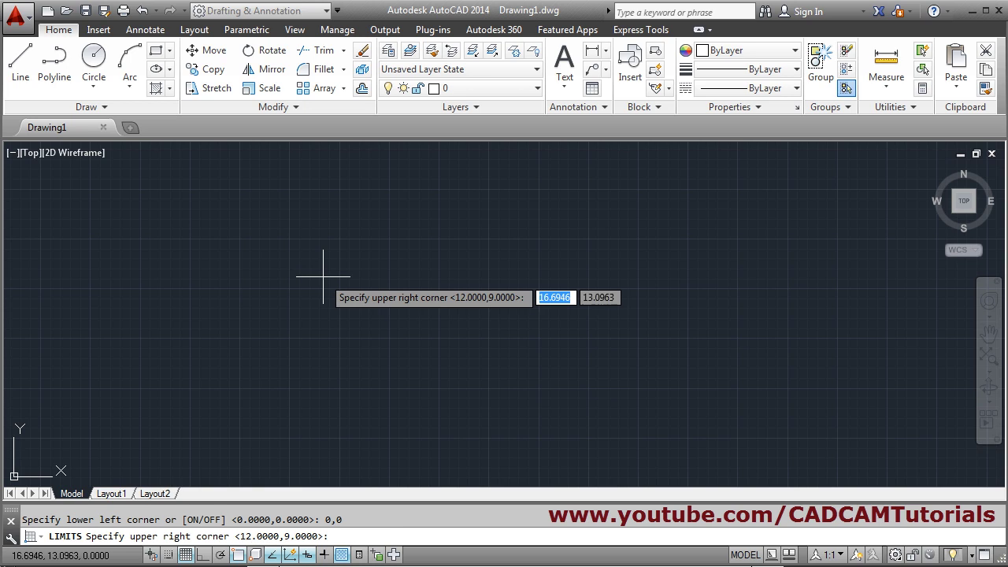
type("200,2")
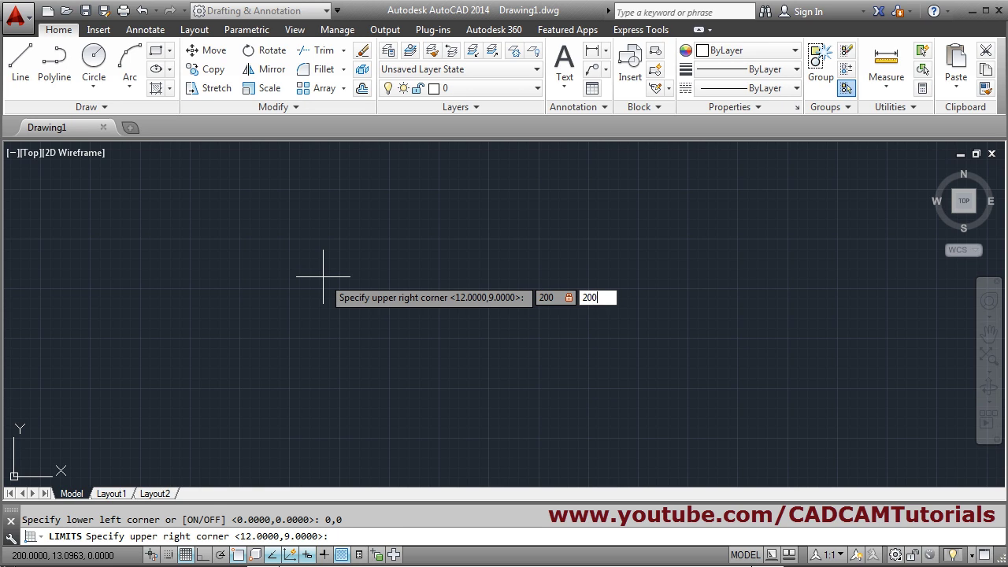
key("Return")
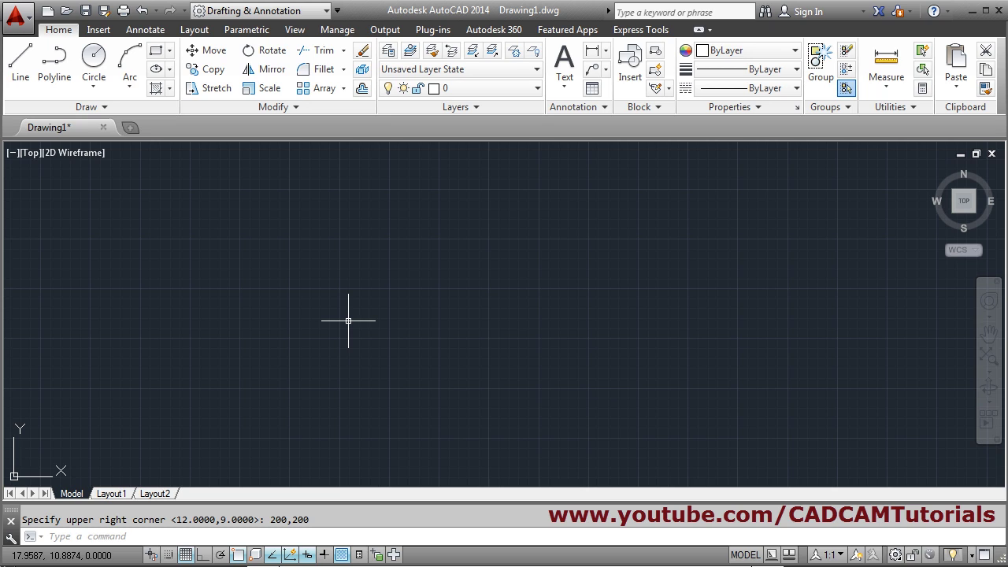
Step: Zoom the drawing with the All option to fit the drawing limits
type("Z")
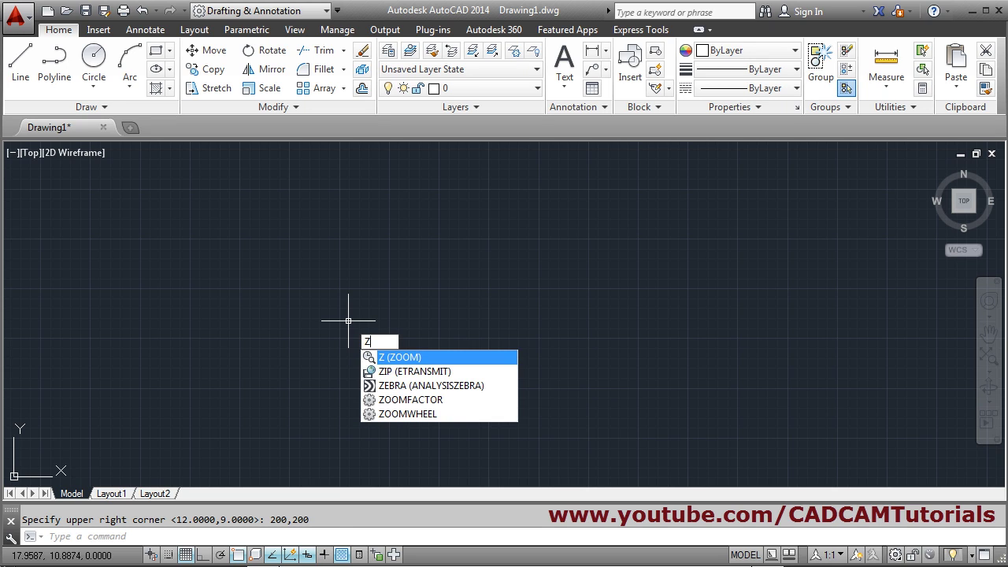
key("Return")
type("a")
key("Return")
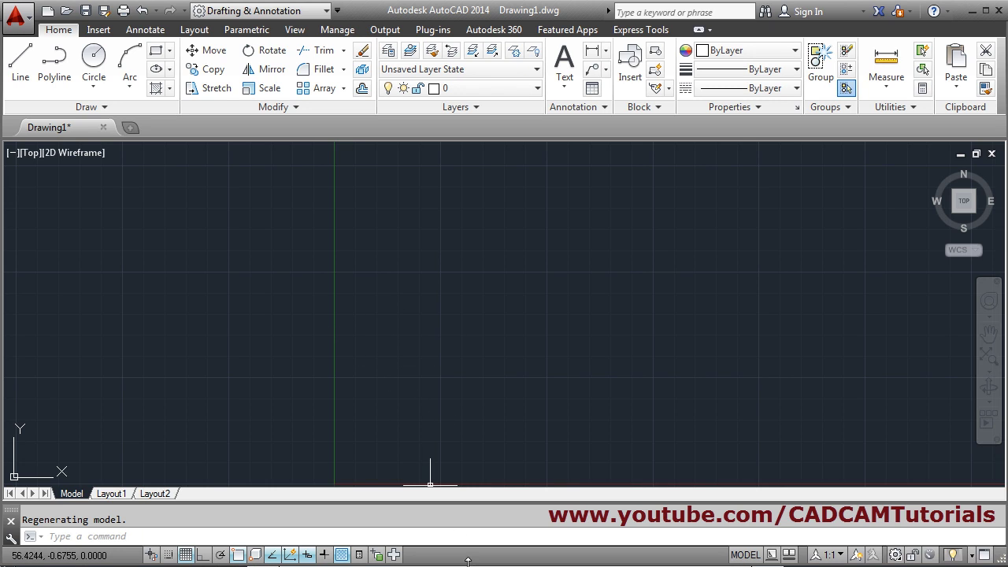
key("alt+Tab")
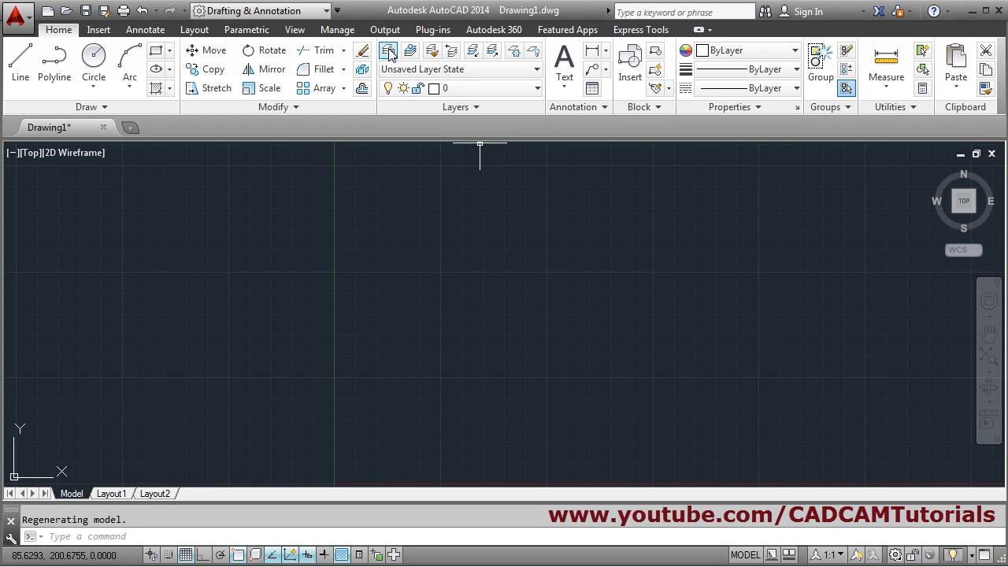
Step: Create two new layers in the Layer Properties Manager and name the second one Continuous
left_click(388, 52)
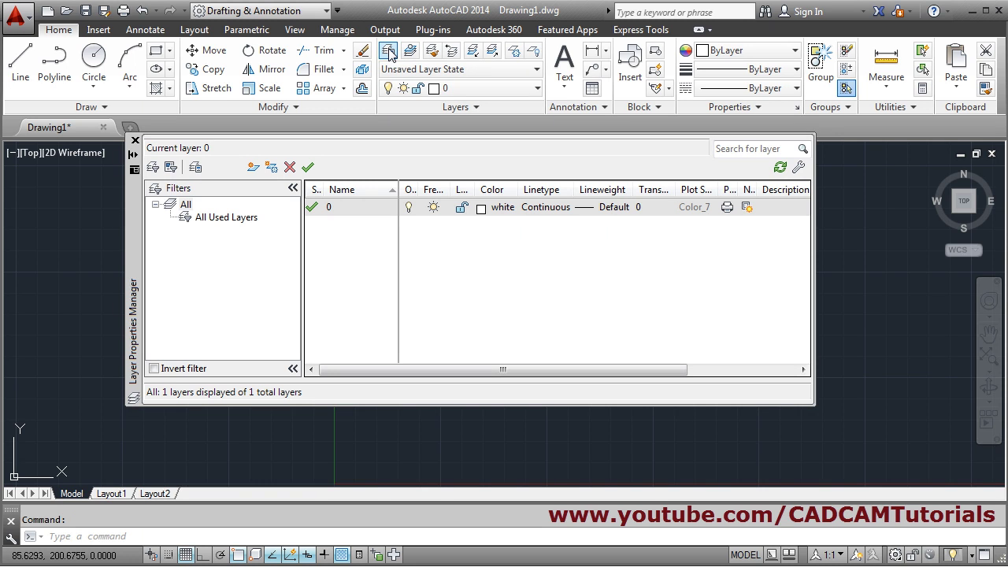
left_click(252, 168)
left_click(252, 167)
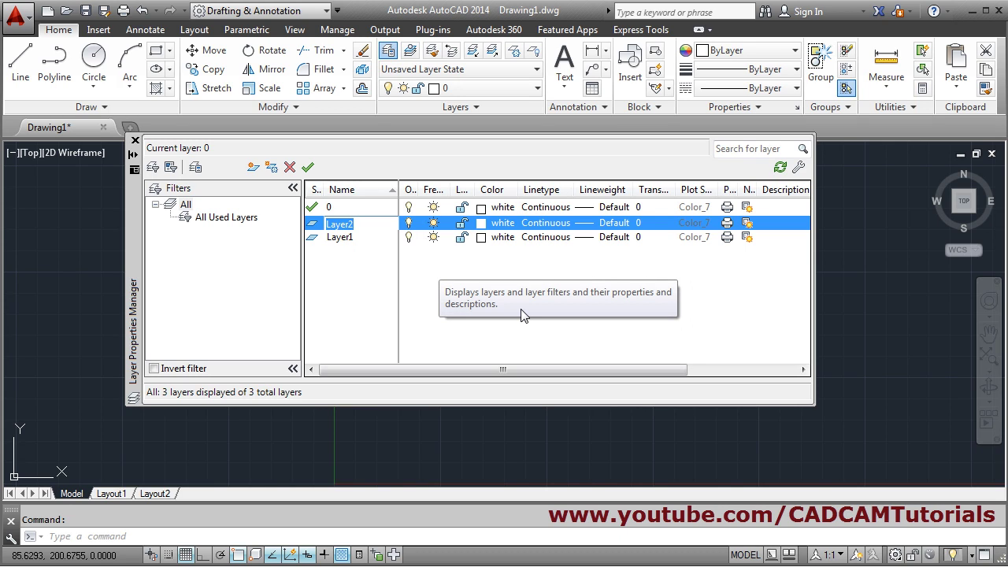
type("Continuous")
key("Return")
Step: Set the Continuous layer's color to green, index color 90
left_click(482, 225)
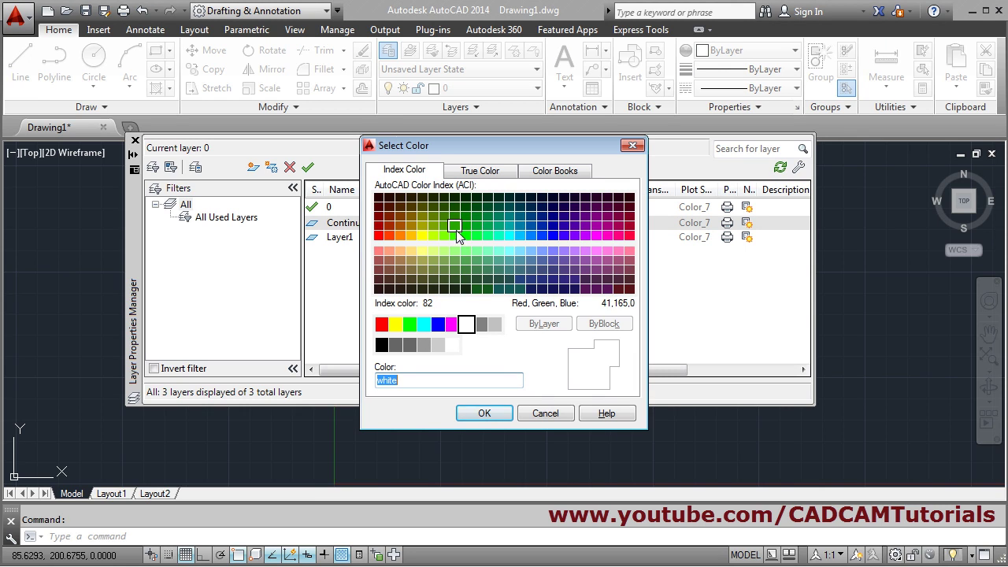
left_click(464, 233)
left_click(484, 412)
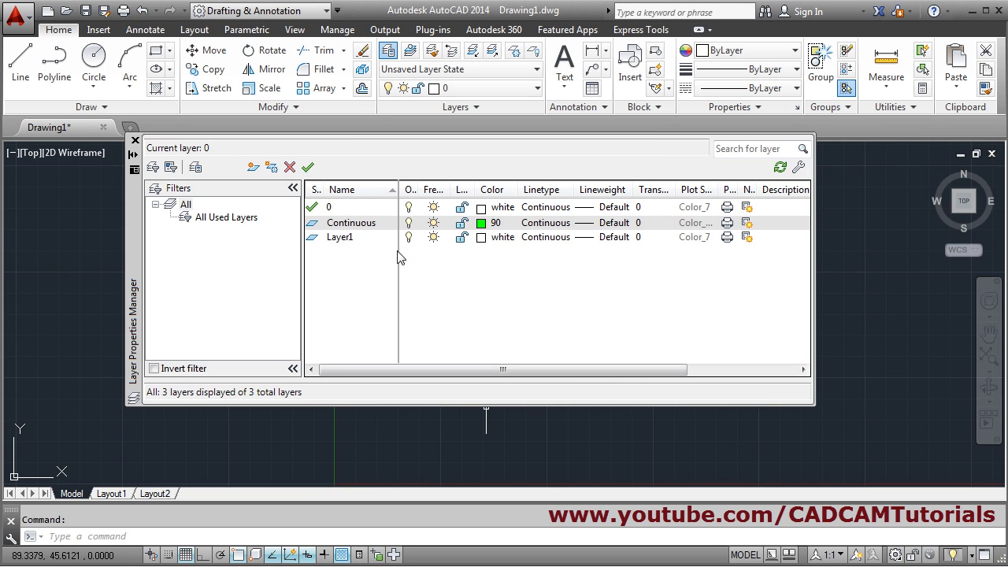
Step: Add a layer named Center and set its color to orange-red, index color 20
left_click(254, 169)
type("Center")
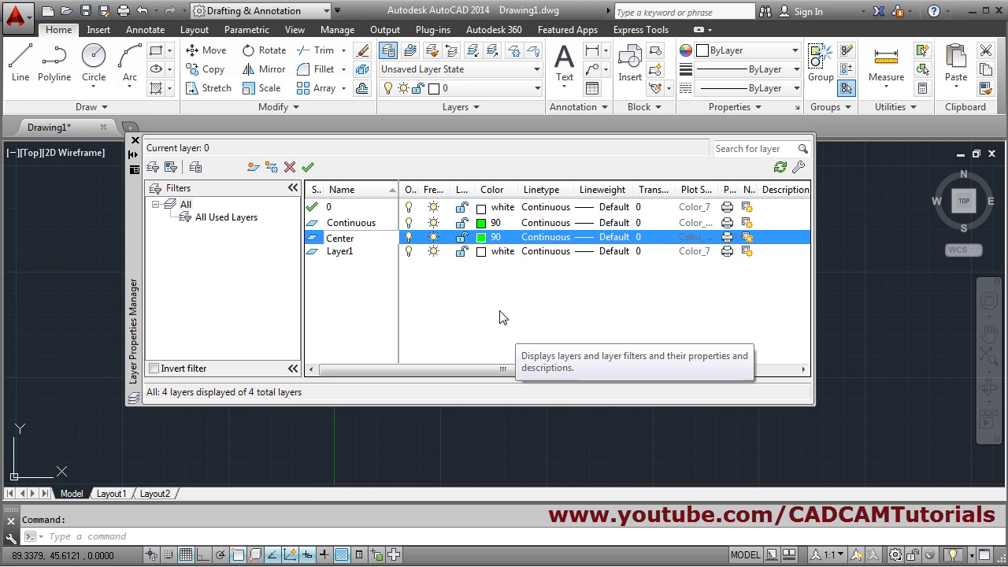
key("Return")
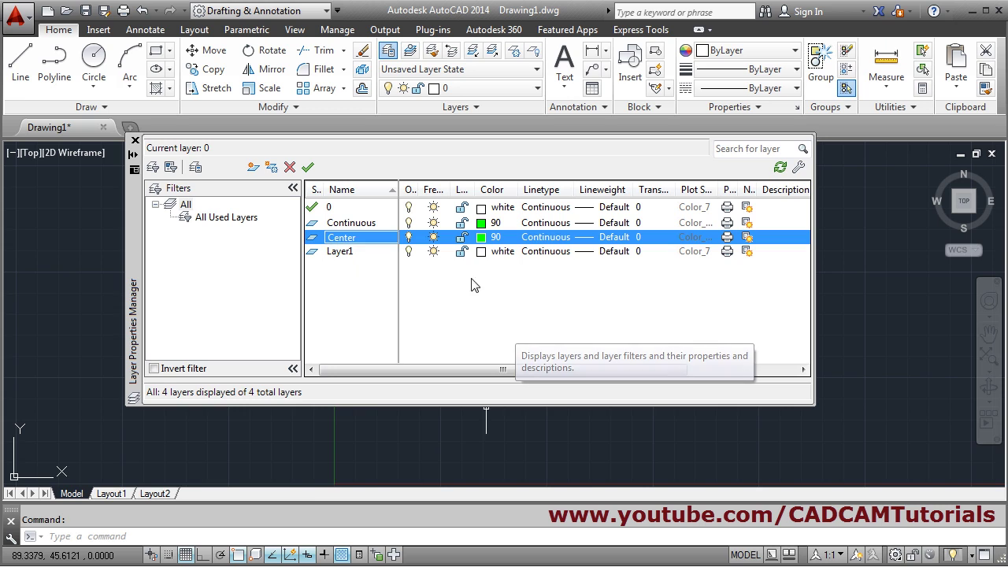
left_click(481, 237)
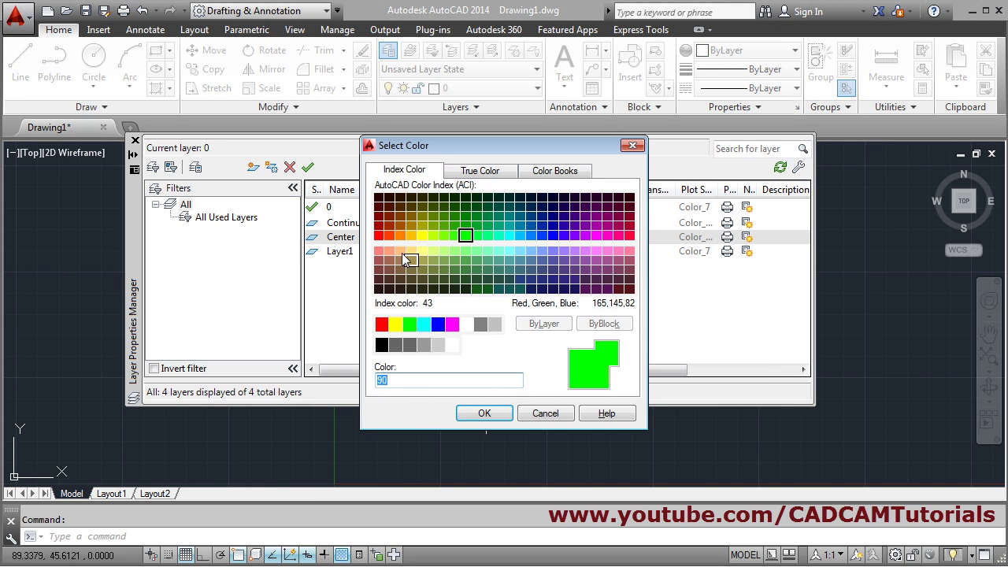
left_click(389, 236)
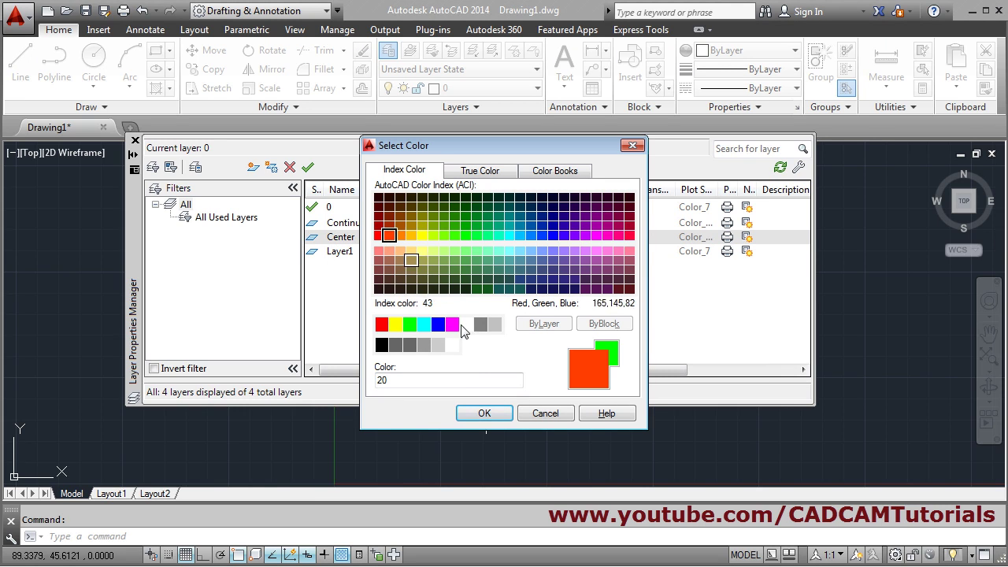
left_click(484, 415)
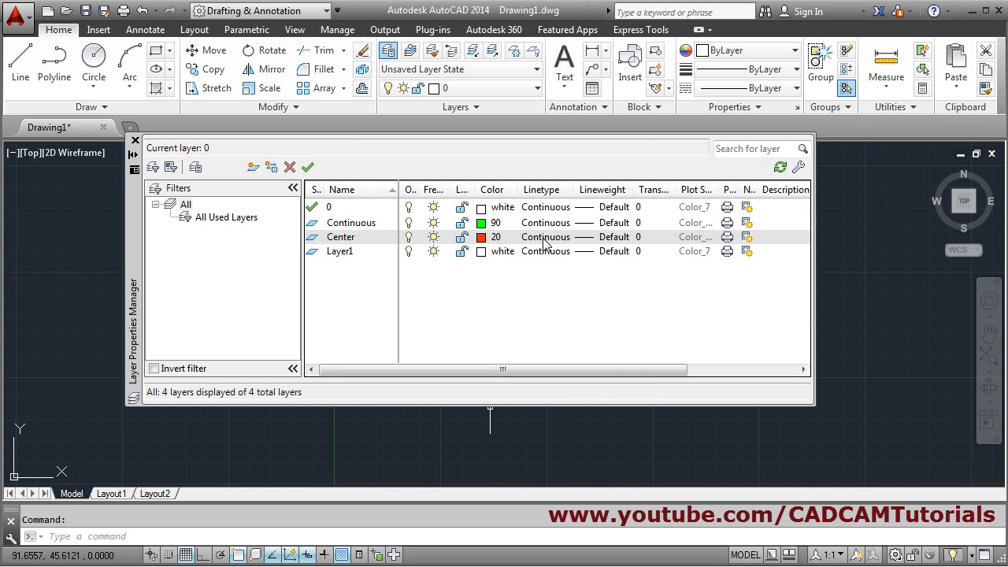
Step: Load the CENTER linetype from acad.lin and assign it to the Center layer
left_click(544, 238)
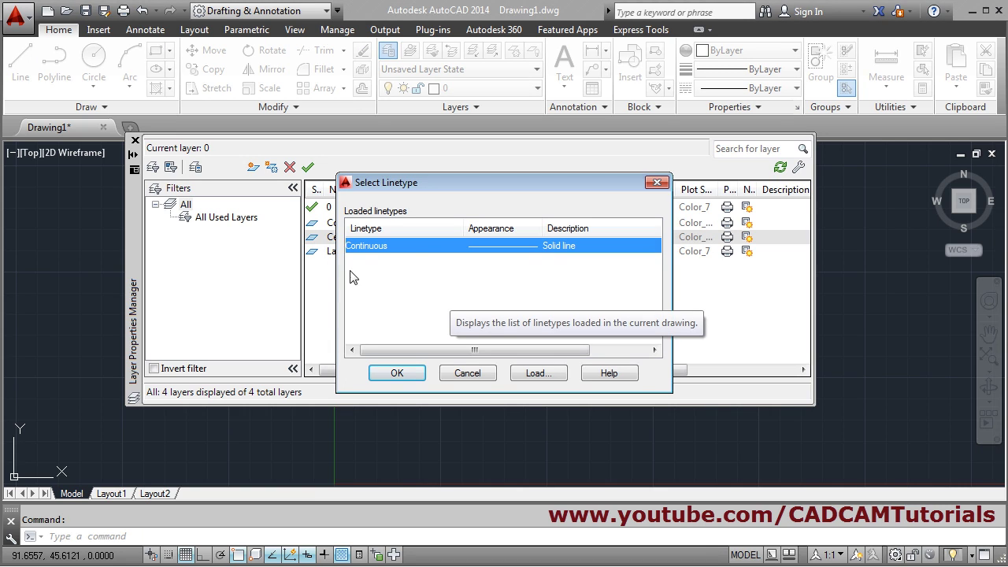
left_click(537, 375)
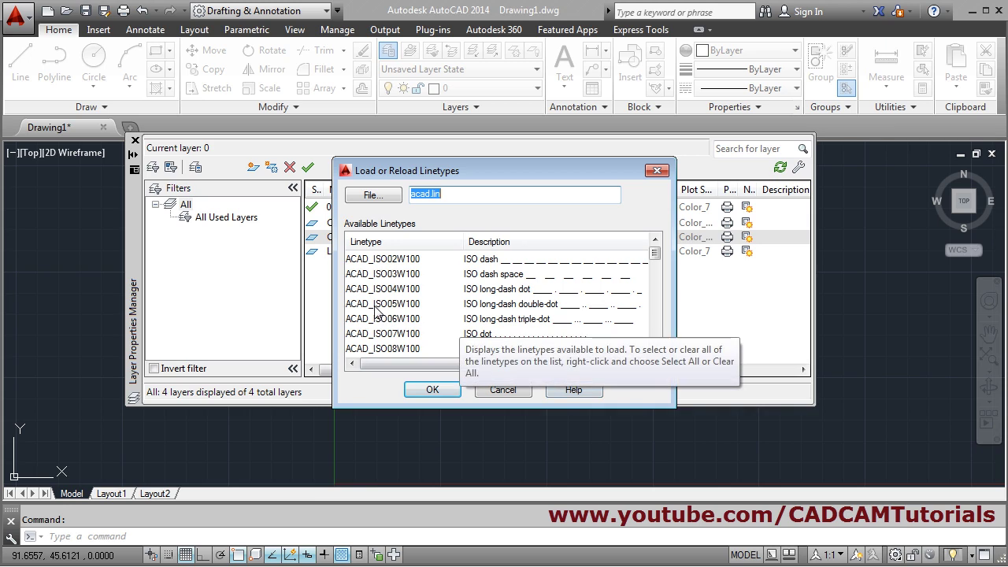
left_click(383, 307)
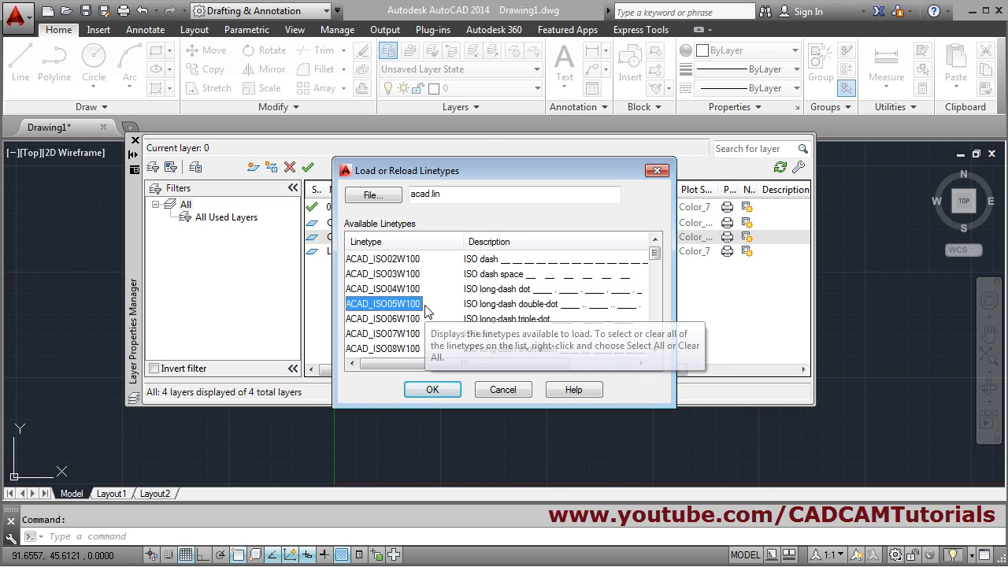
key("c")
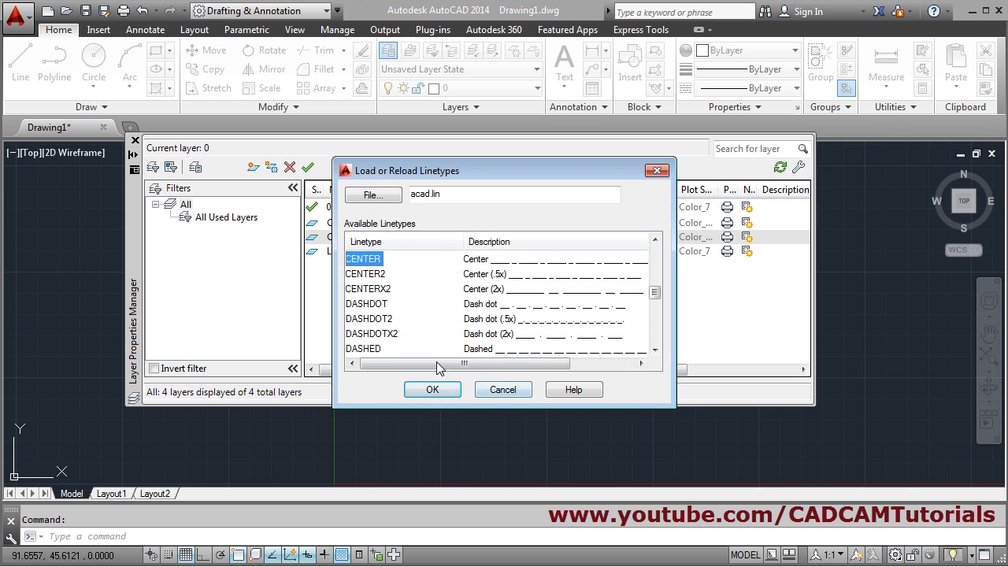
left_click(433, 390)
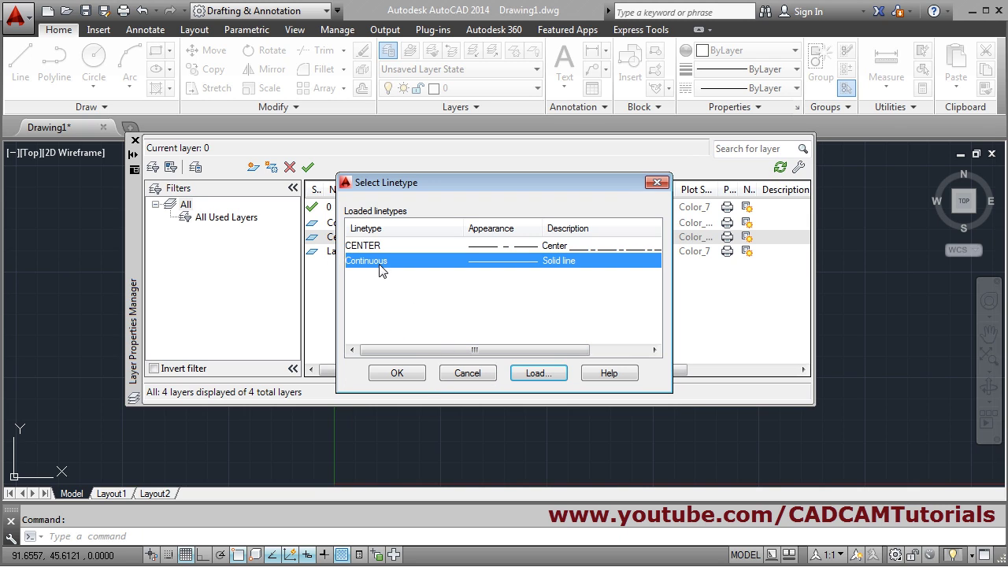
left_click(378, 246)
left_click(398, 374)
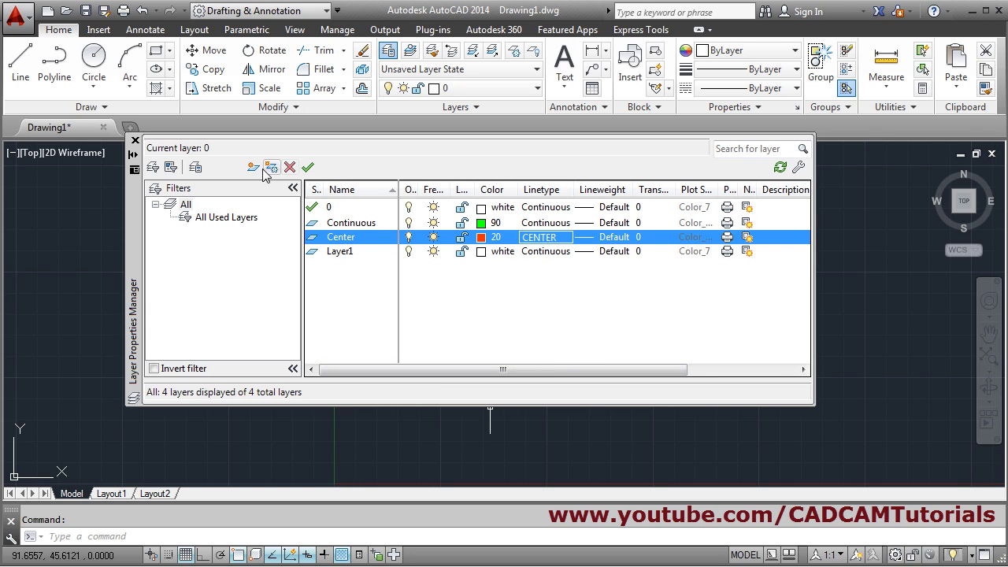
Step: Add a layer named Hidden and set its color to yellow, index color 50
left_click(252, 167)
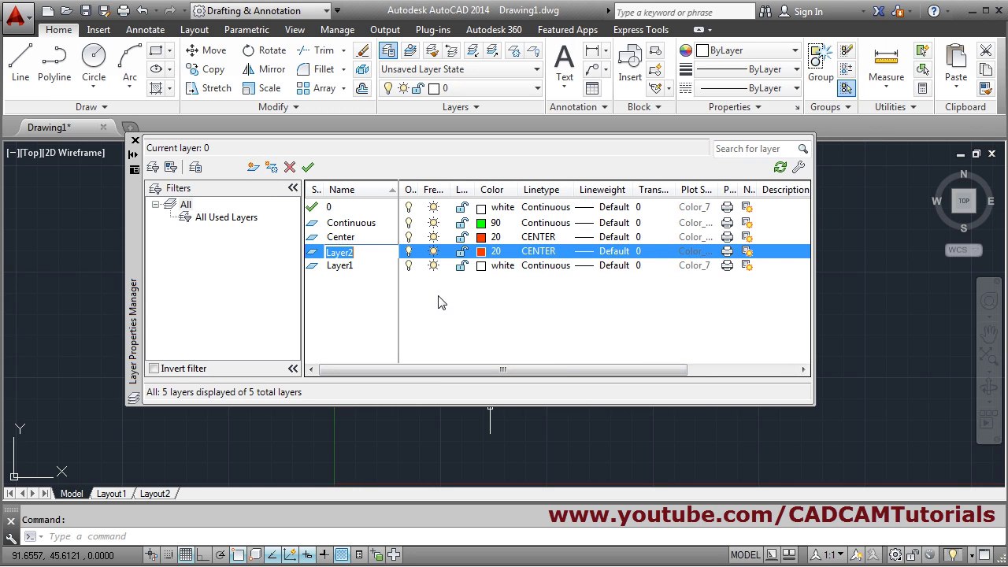
type("Hid")
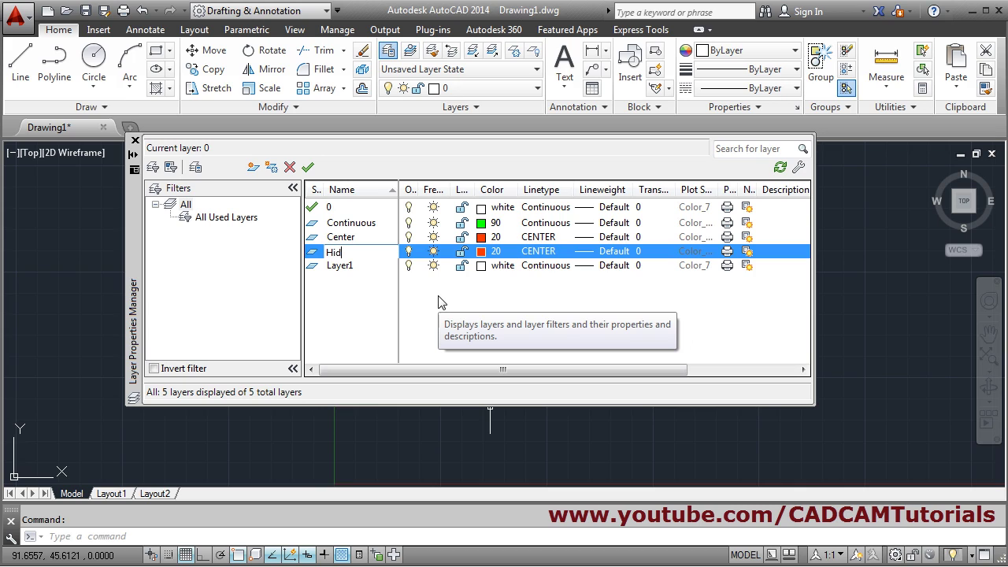
type("den")
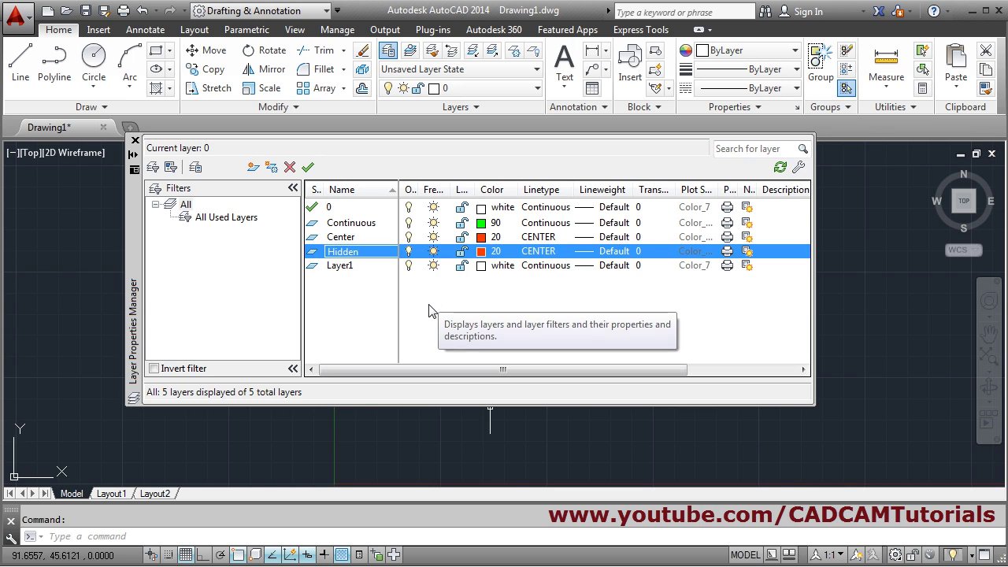
key("Return")
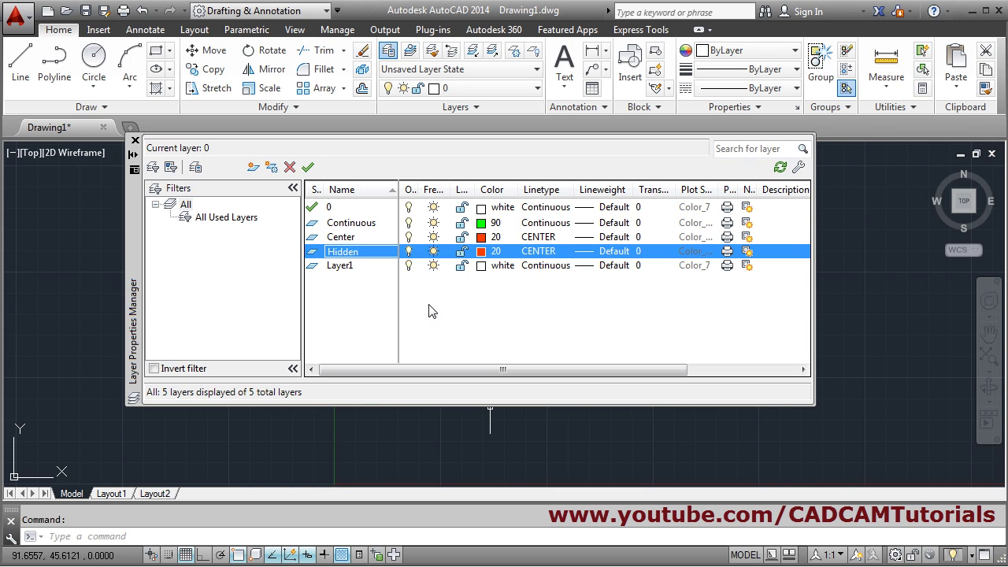
left_click(481, 252)
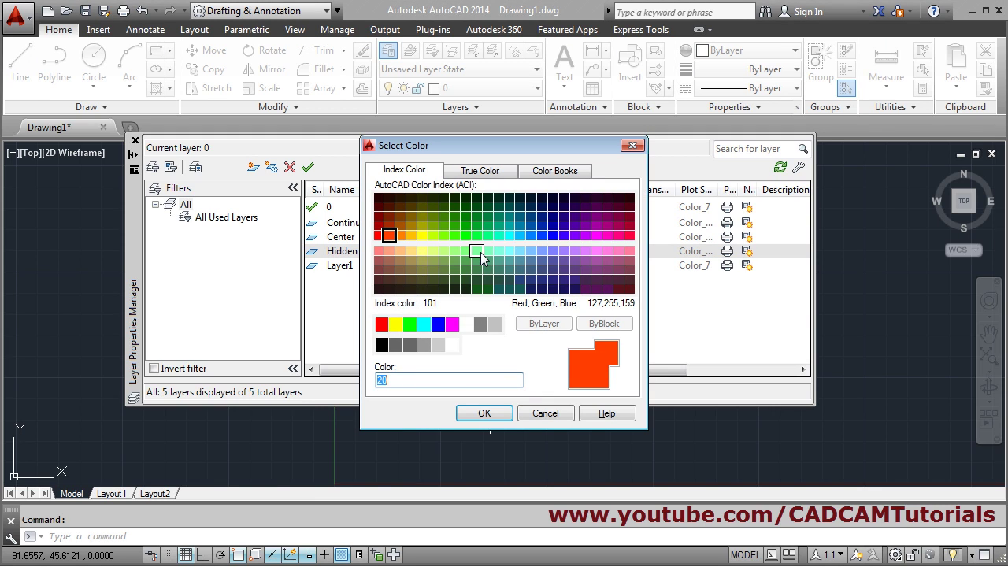
left_click(422, 236)
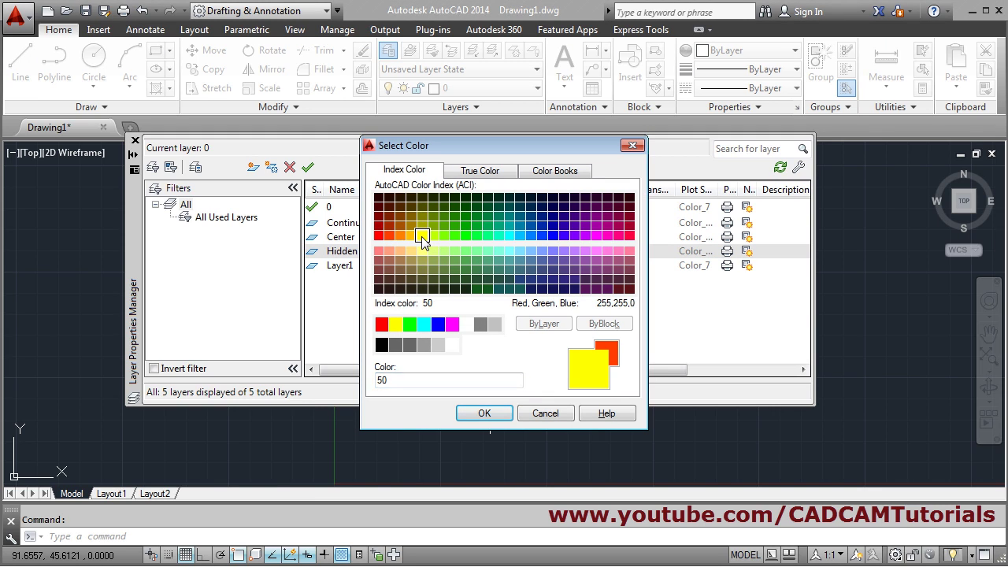
left_click(479, 415)
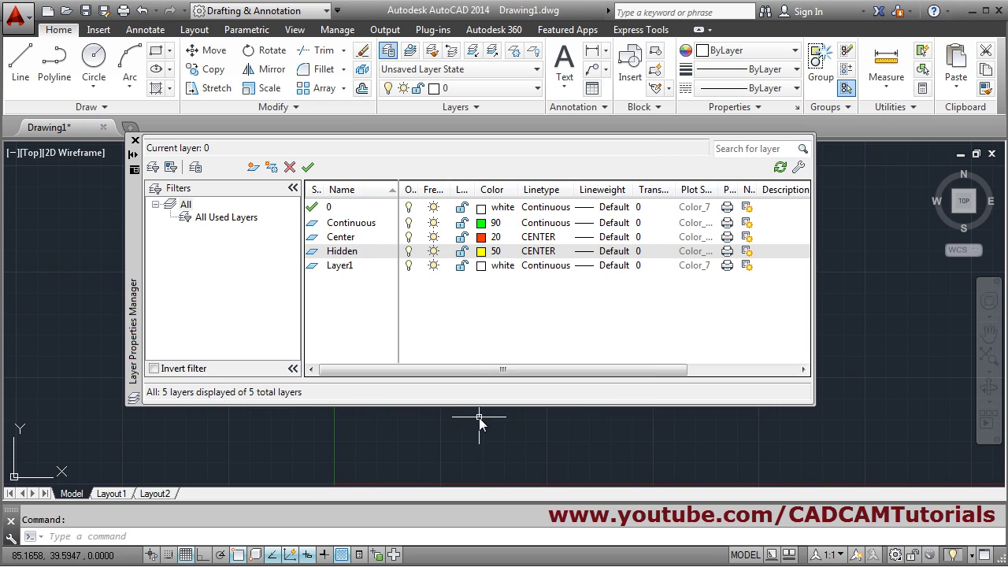
Step: Load the HIDDEN linetype from acad.lin, assign it to the Hidden layer, and close the layer manager
left_click(545, 252)
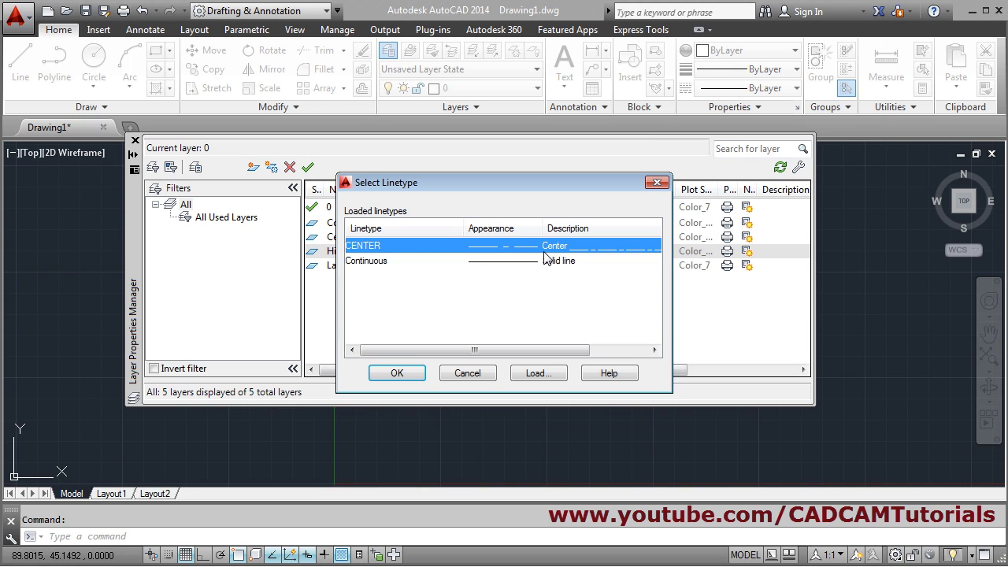
left_click(540, 373)
left_click(383, 304)
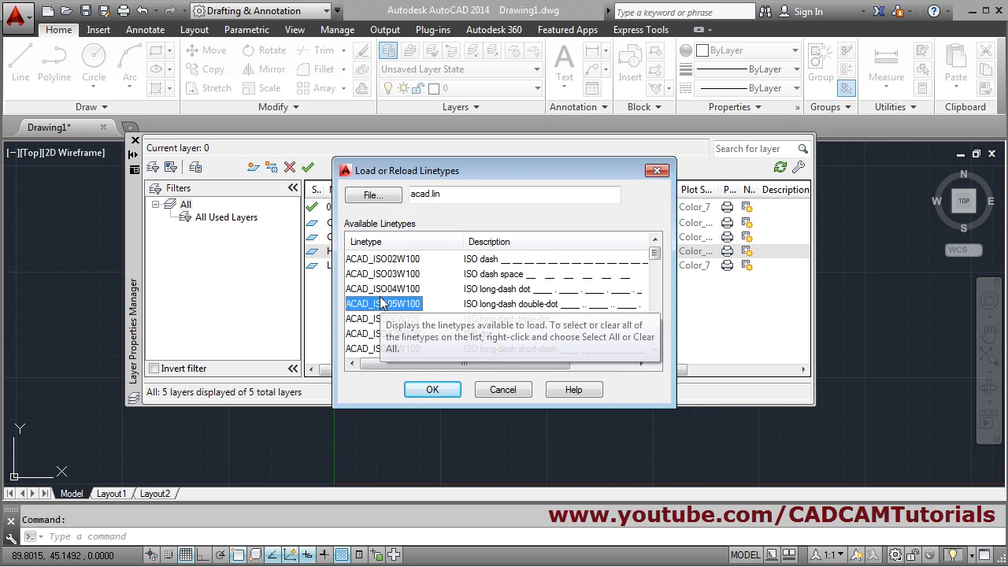
key("h")
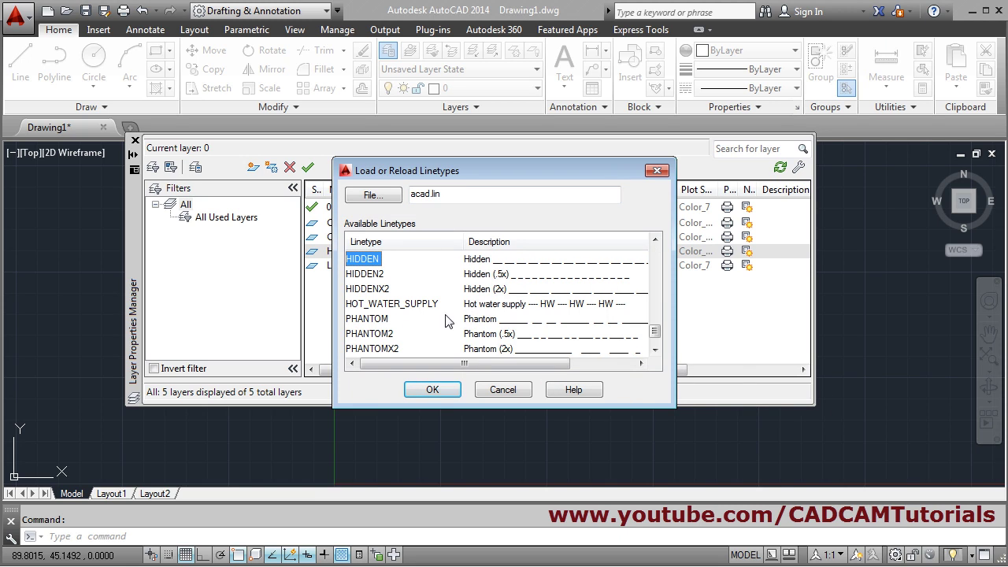
left_click(434, 396)
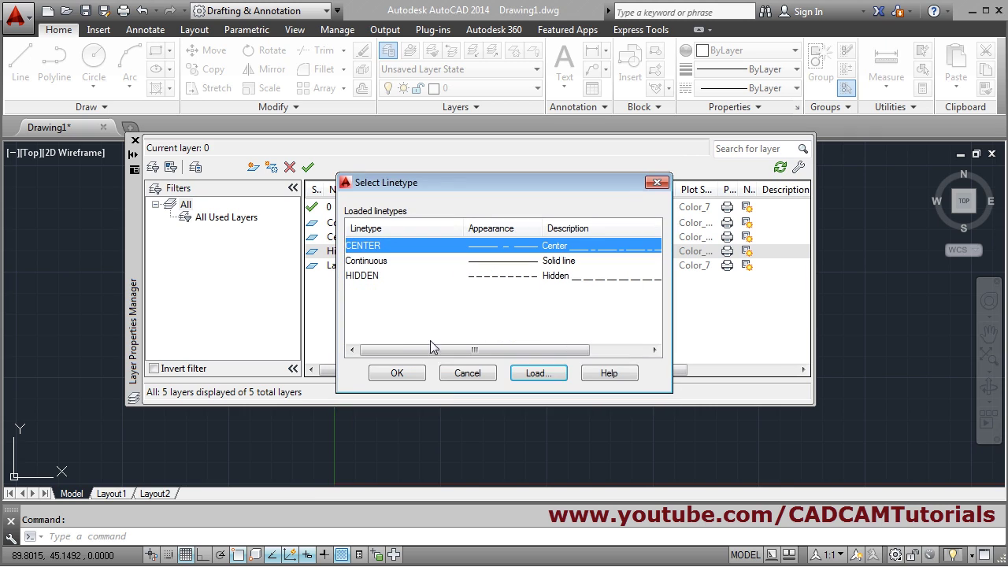
left_click(376, 279)
left_click(397, 375)
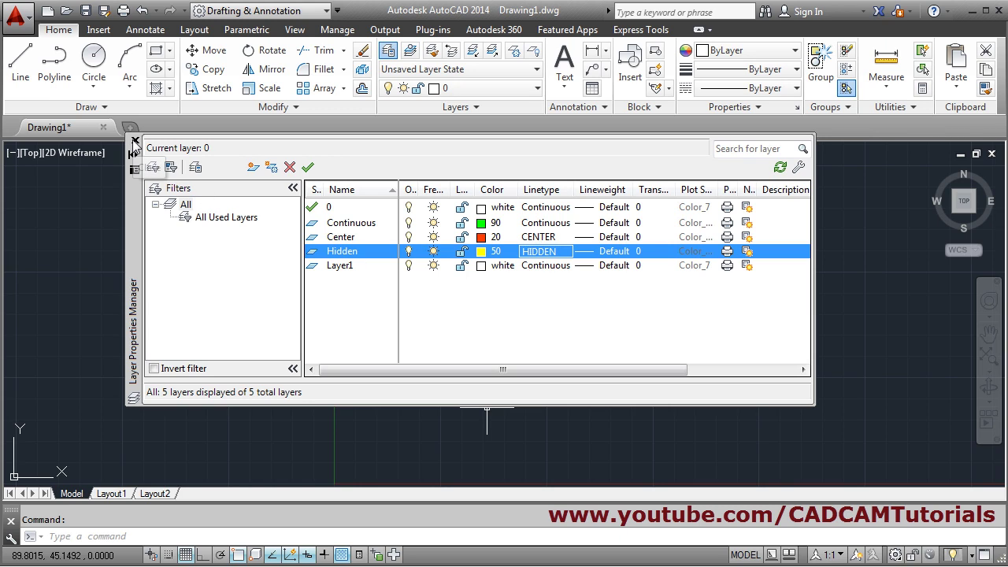
left_click(134, 142)
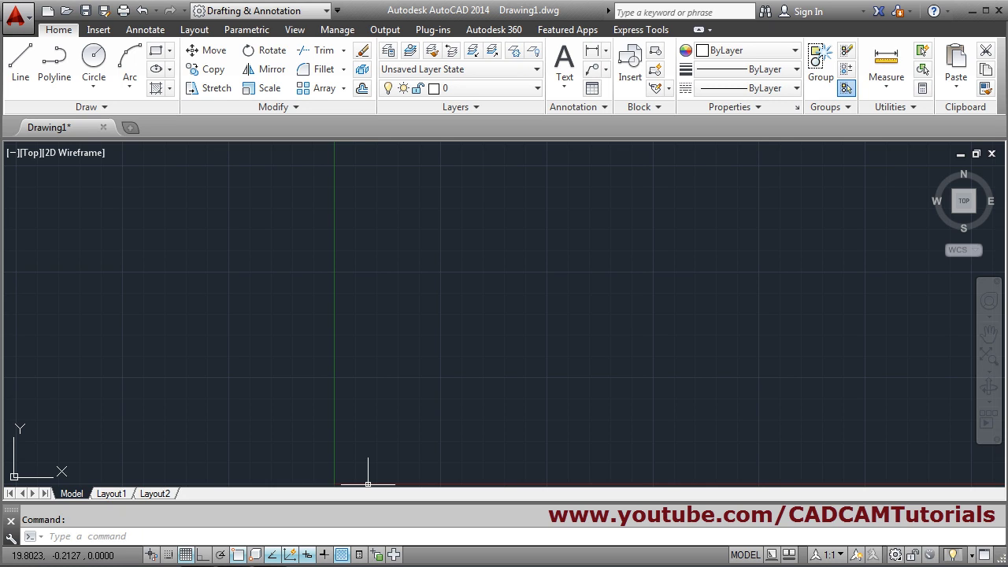
Step: Make Continuous the current layer
left_click(236, 553)
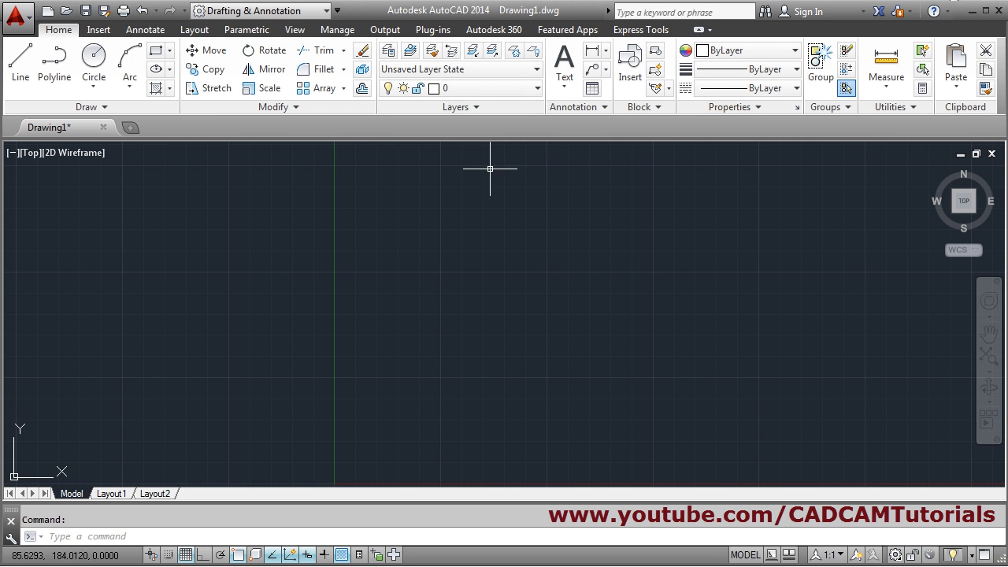
left_click(462, 90)
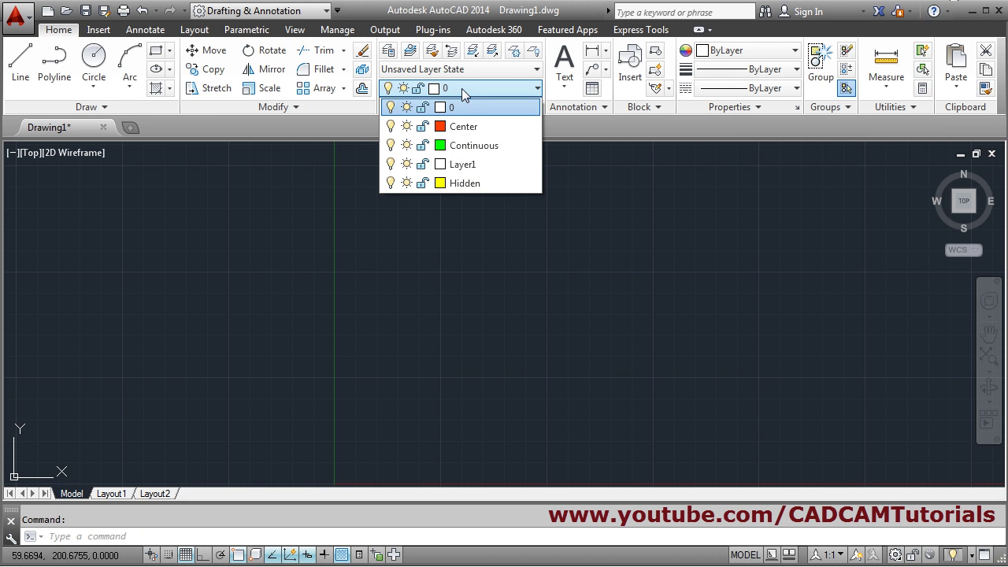
left_click(476, 146)
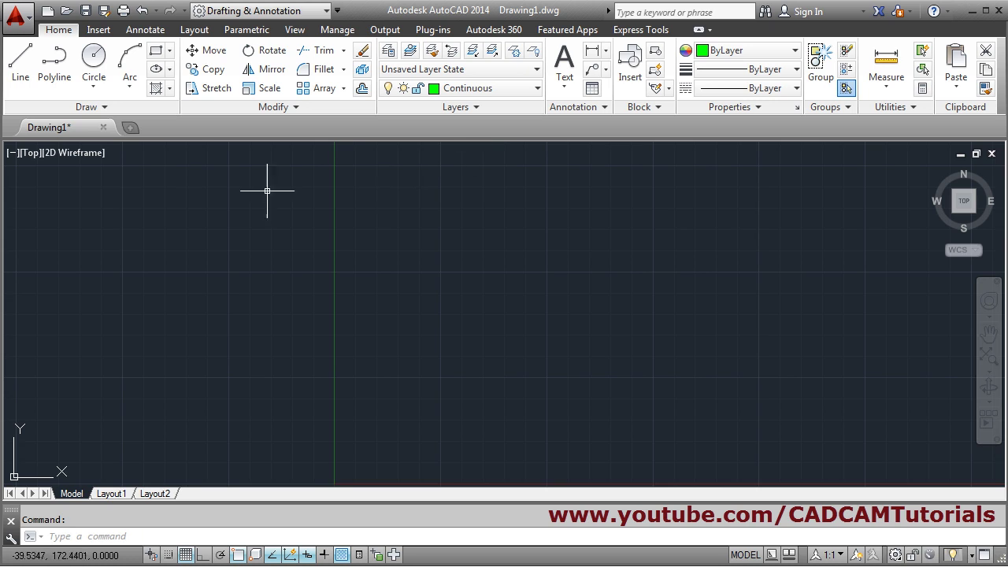
Step: With Ortho on, draw a 113-long horizontal base line and continue it with a 22-long vertical line upward from its right end
left_click(14, 78)
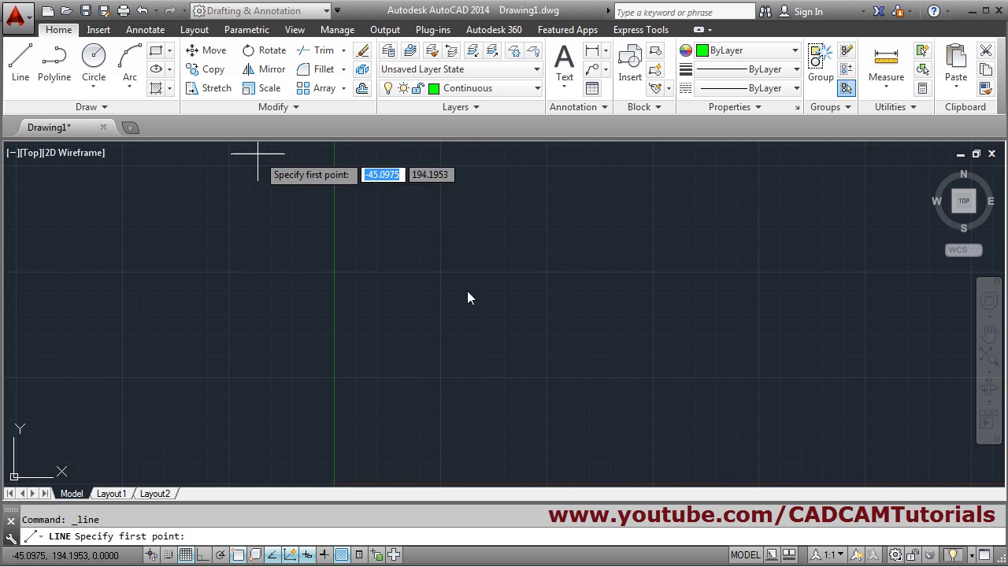
left_click(361, 323)
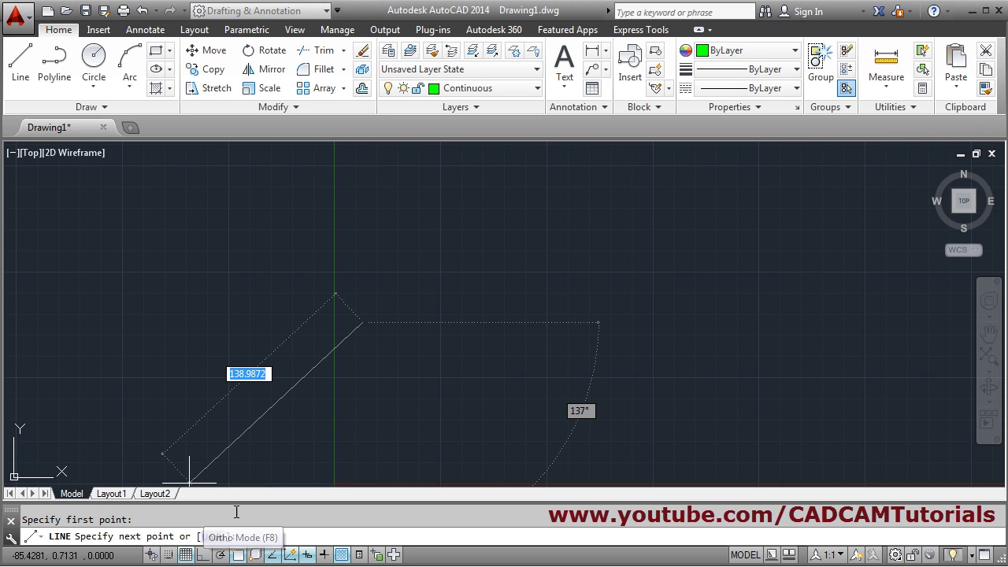
left_click(204, 555)
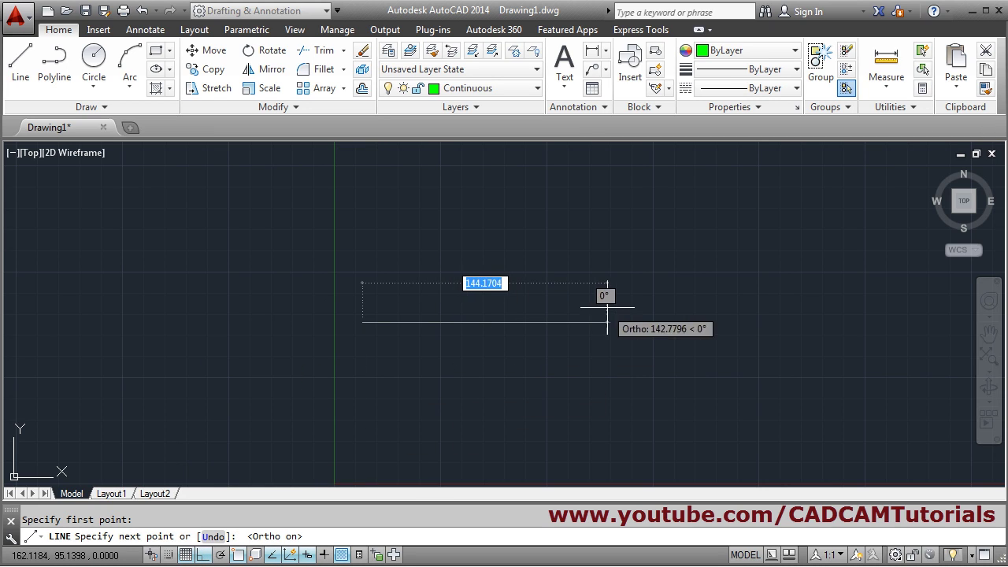
type("113")
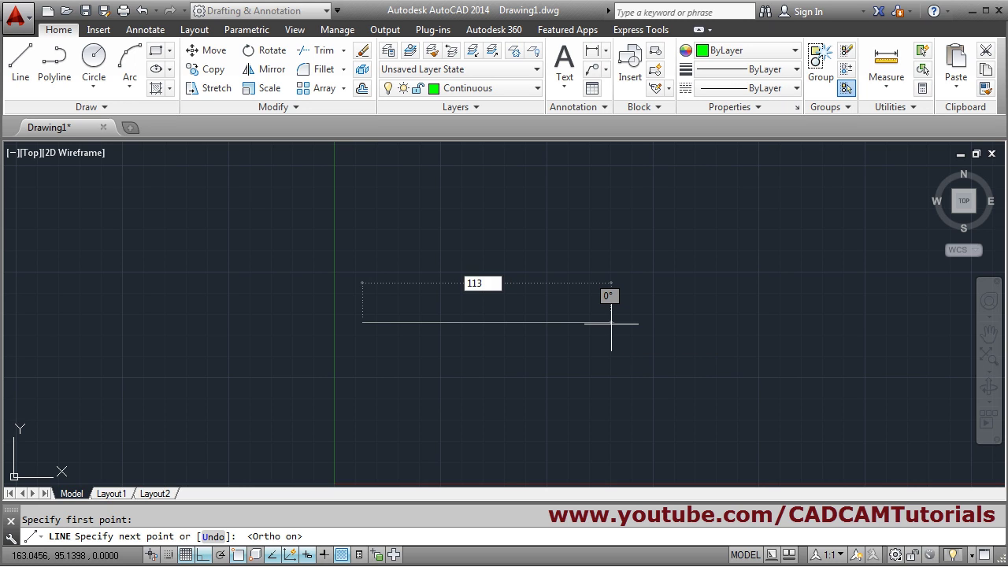
key("Return")
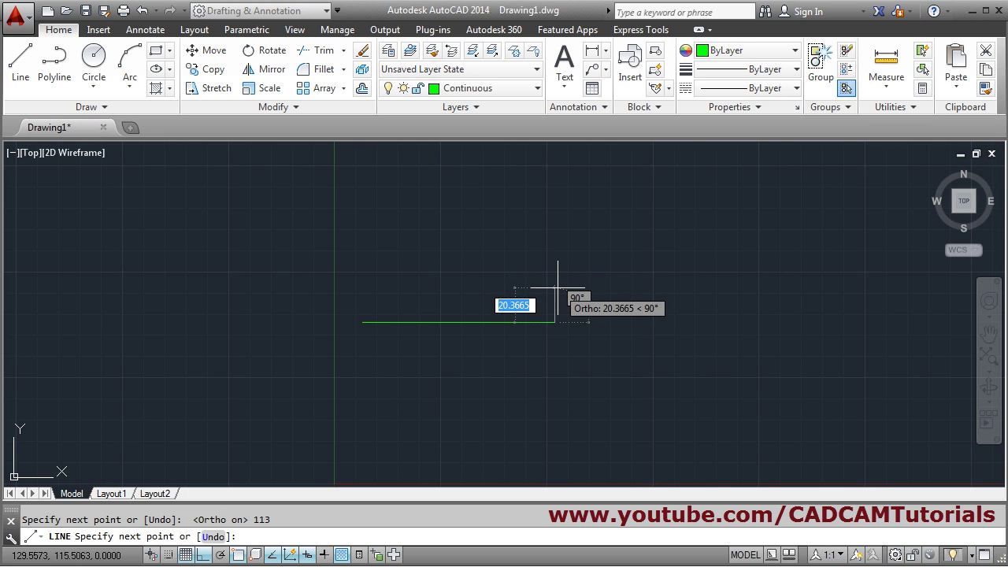
type("22")
key("Return")
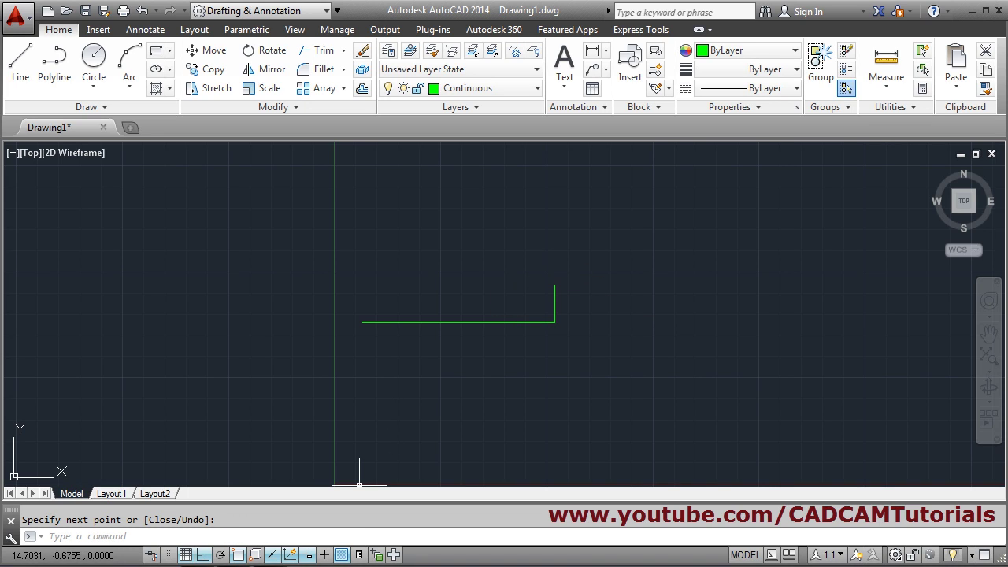
Step: Offset the horizontal base line 15 upward, following the reference drawing
key("alt+Tab")
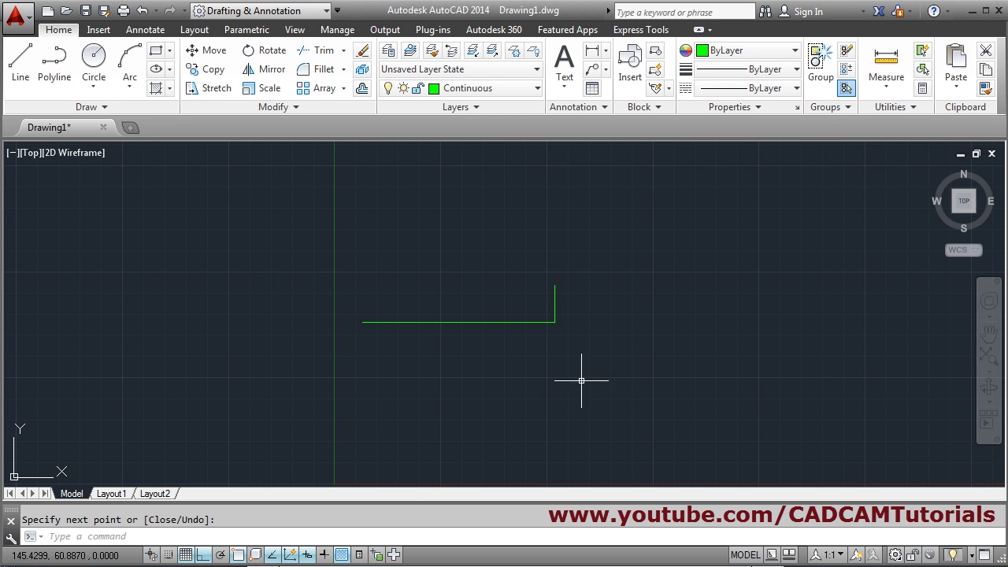
left_click(361, 88)
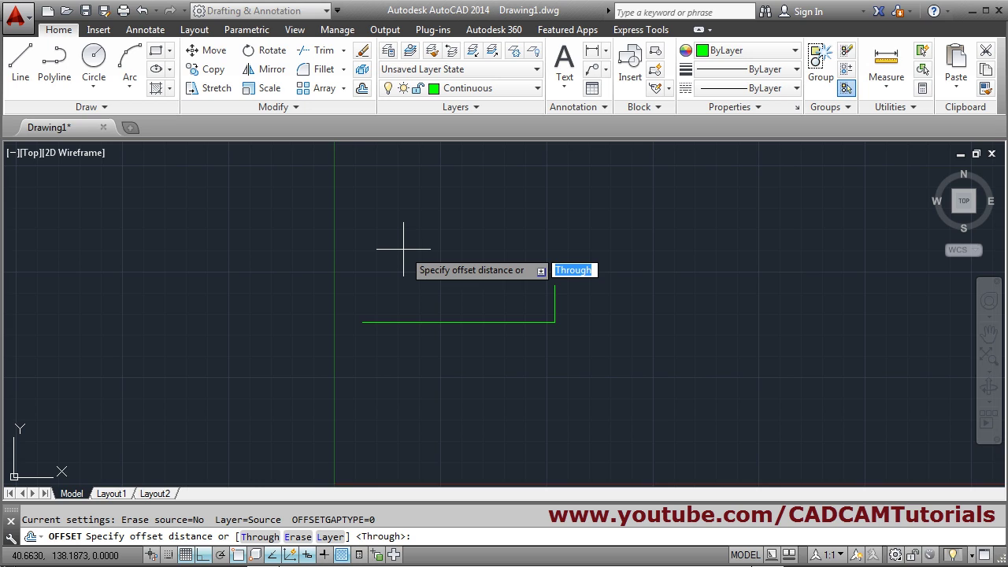
type("15")
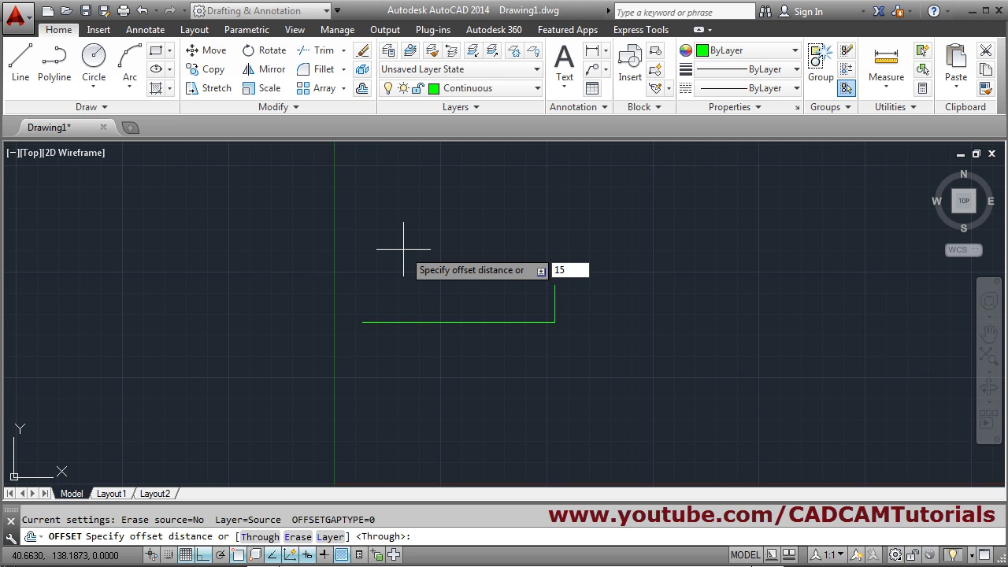
key("Return")
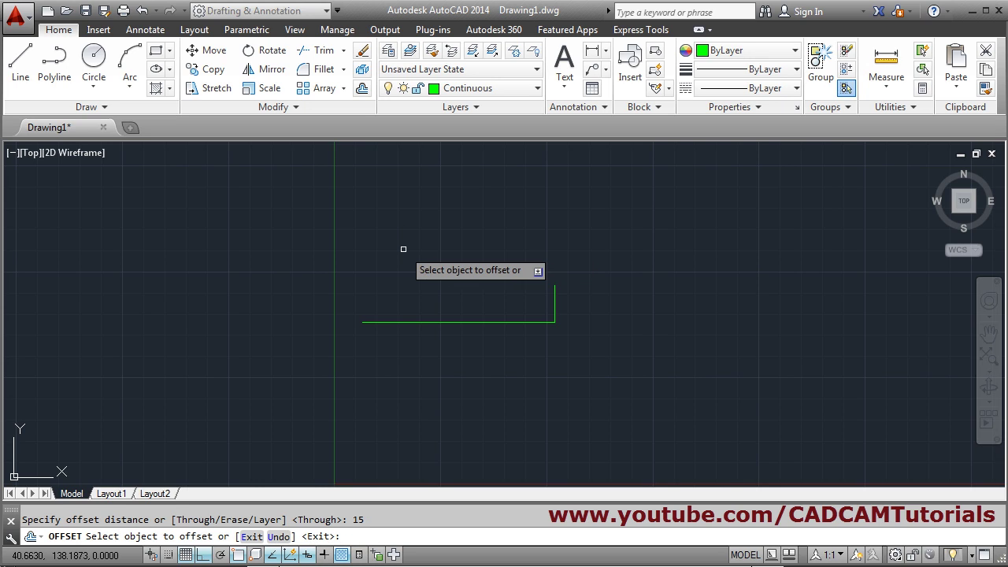
left_click(424, 322)
left_click(443, 273)
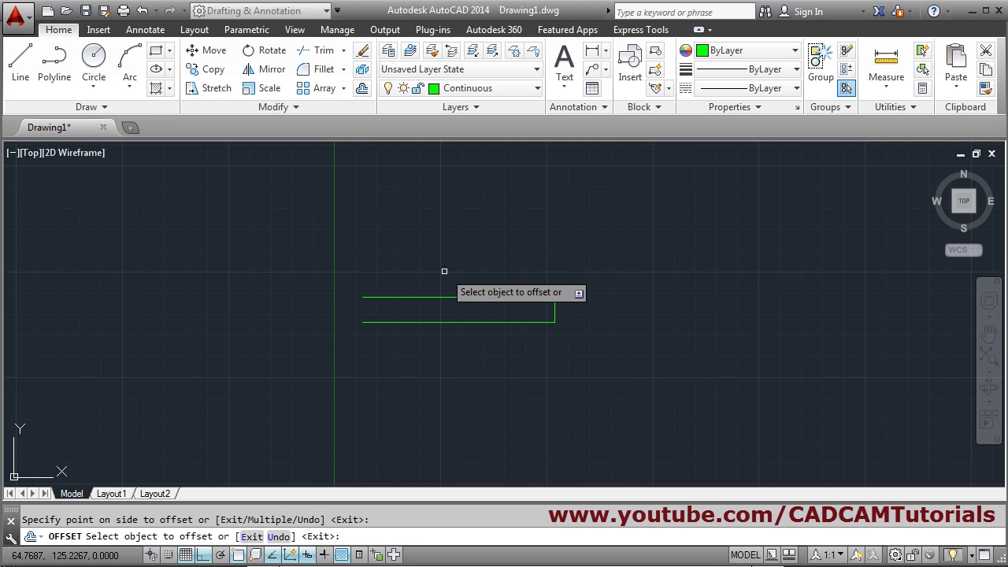
Step: Offset the base line upward twice more, at distances of 33 and 45, checking the heights in the reference drawing
left_click(480, 322)
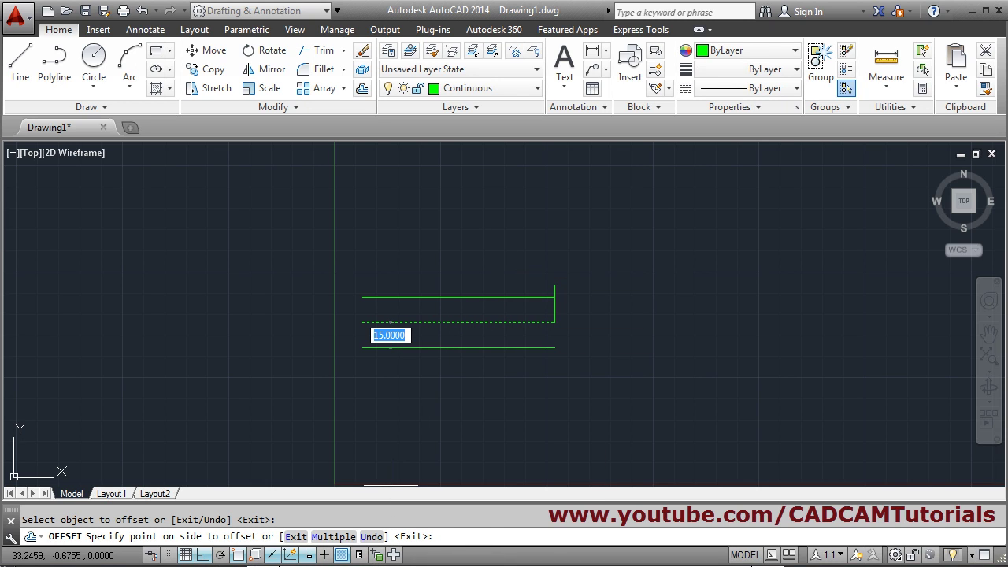
key("alt+Tab")
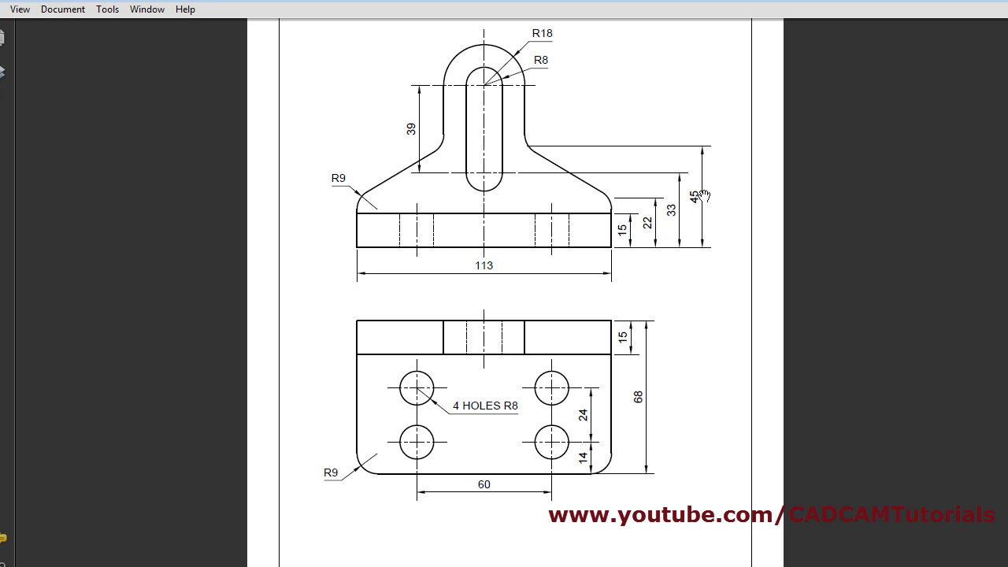
key("alt+Tab")
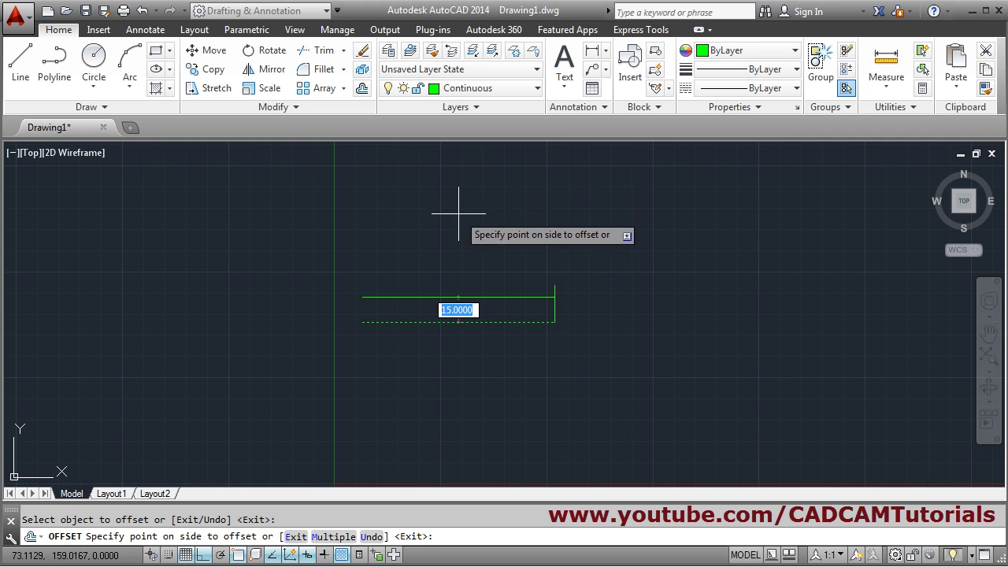
type("33")
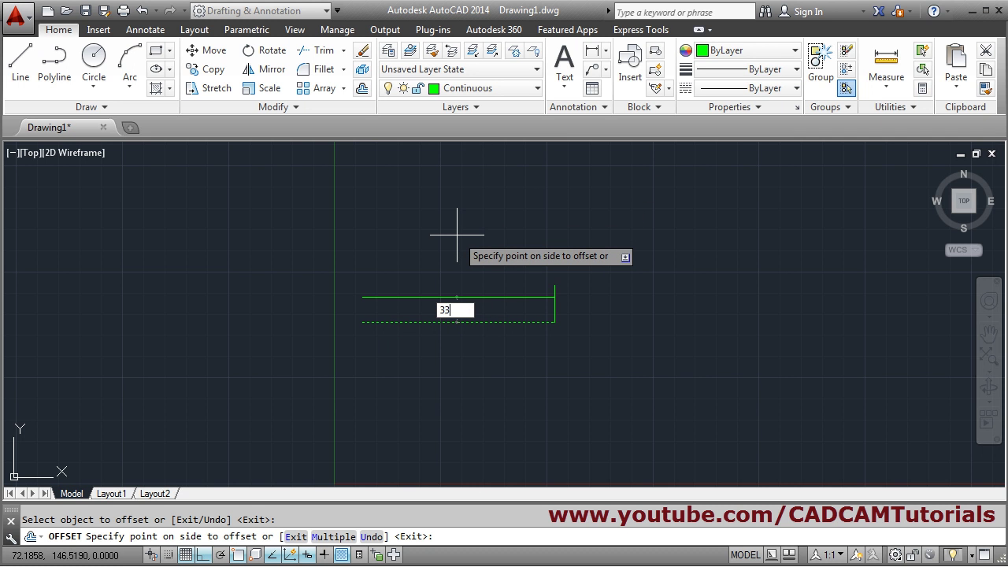
key("Return")
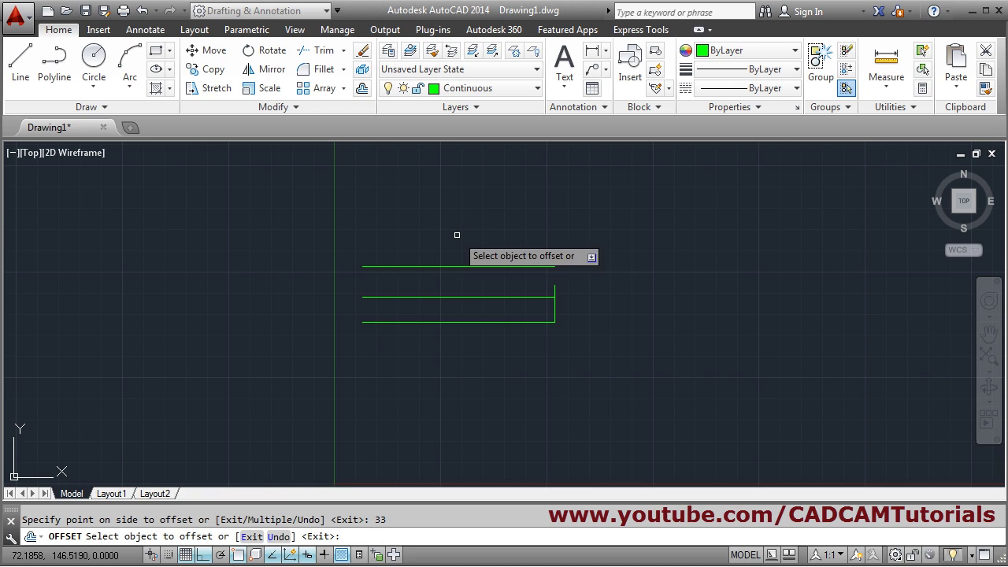
left_click(466, 323)
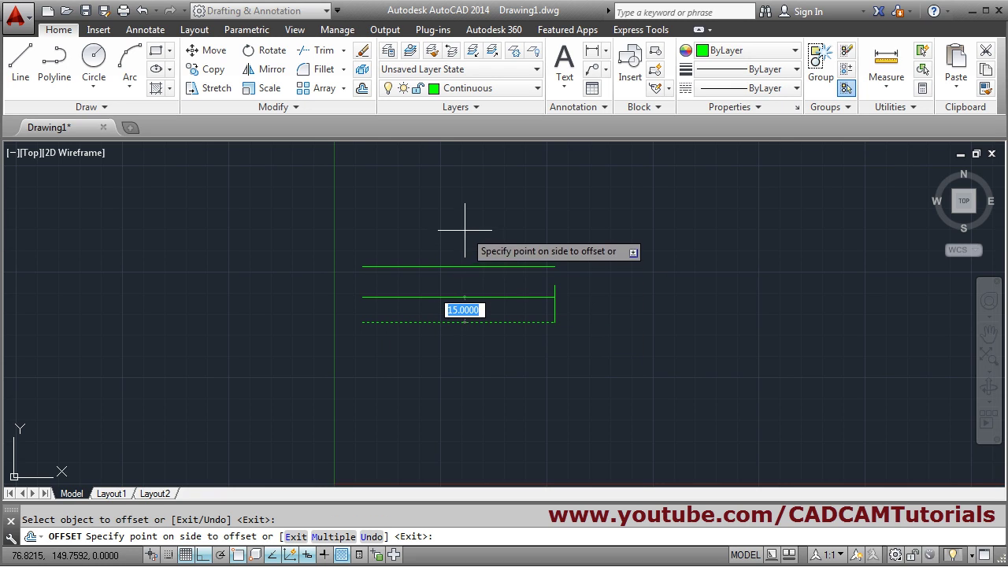
type("4")
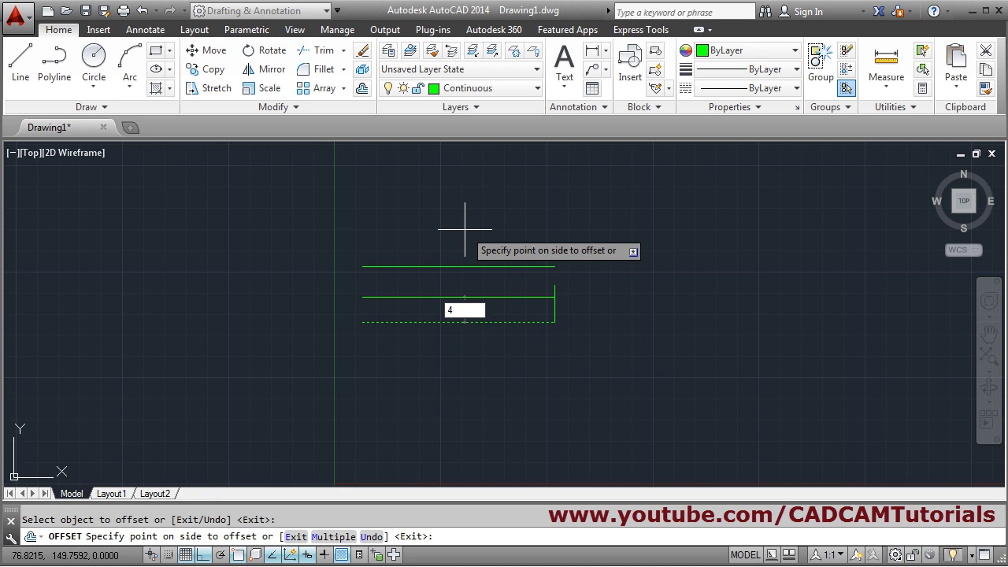
type("5")
key("Return")
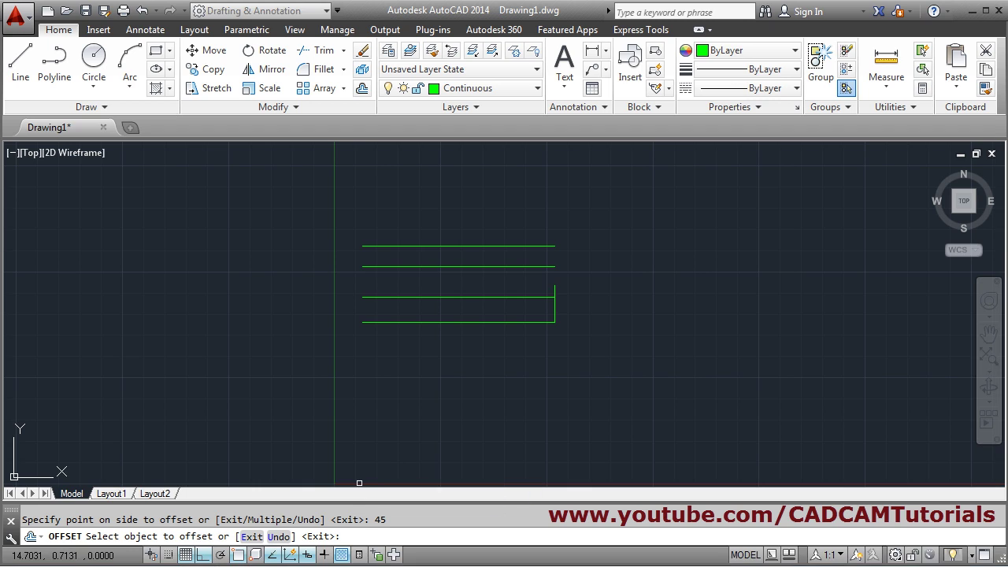
Step: Offset the horizontal line at height 33 upward by 39 for the slot's upper center, and end the Offset command
key("alt+Tab")
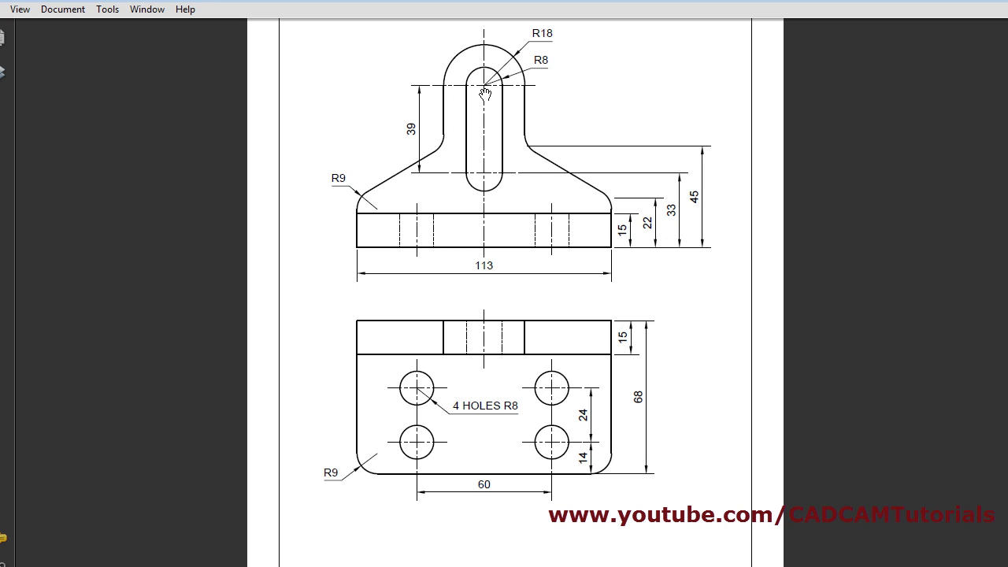
key("alt+Tab")
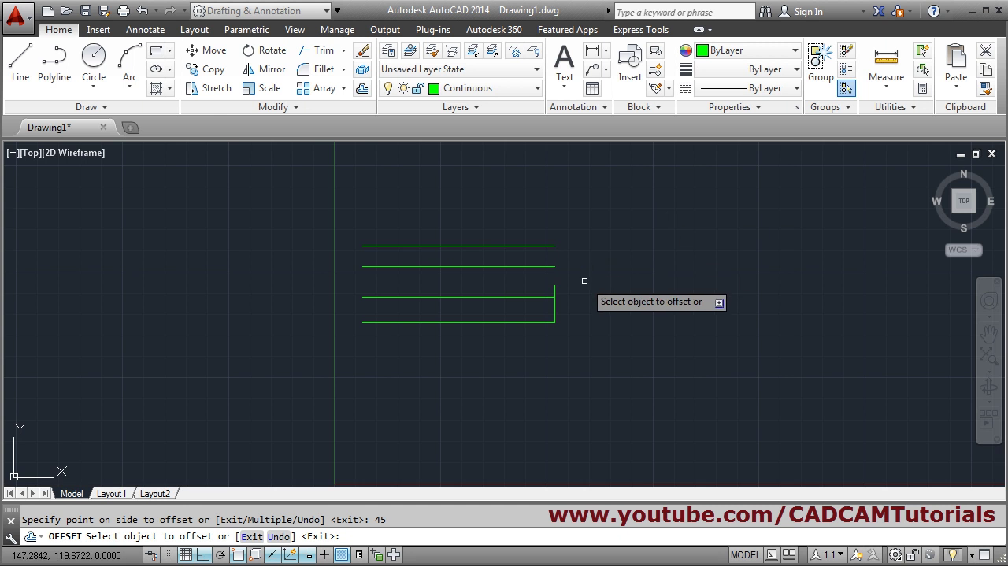
left_click(468, 267)
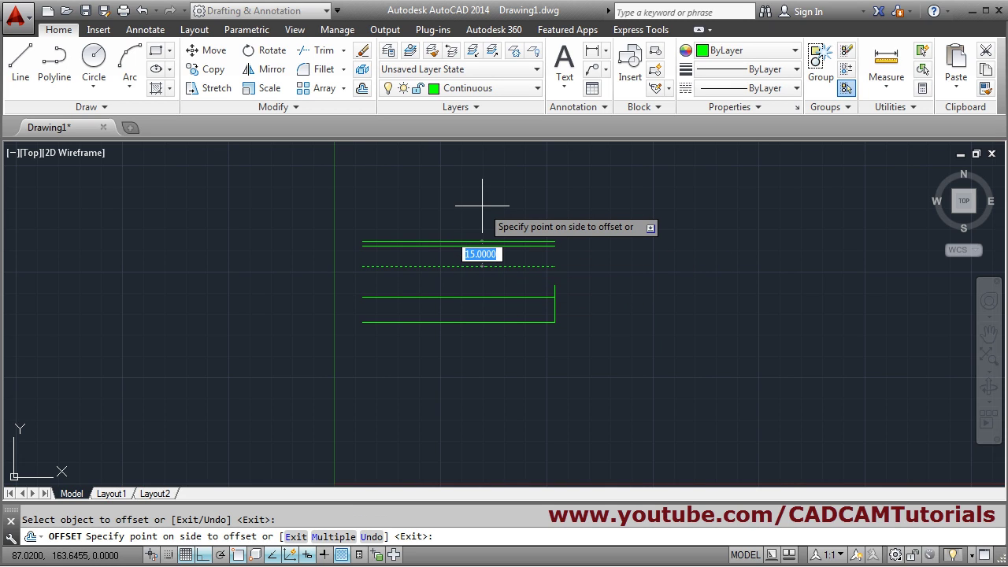
type("39")
key("Return")
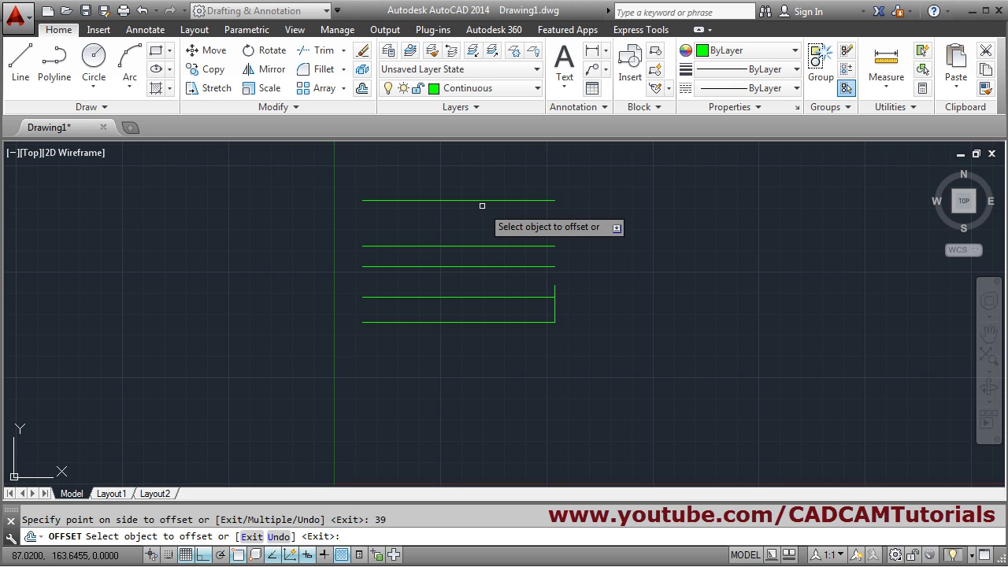
key("Return")
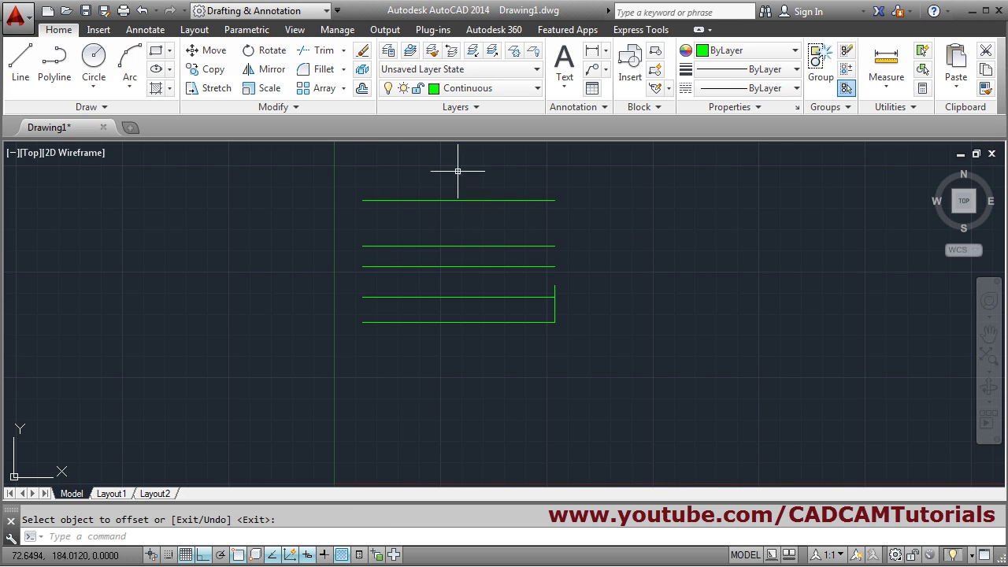
Step: On the Center layer, draw a vertical centerline through the middle of the horizontal lines, extending below the base line and above the uppermost line
left_click(488, 93)
left_click(464, 129)
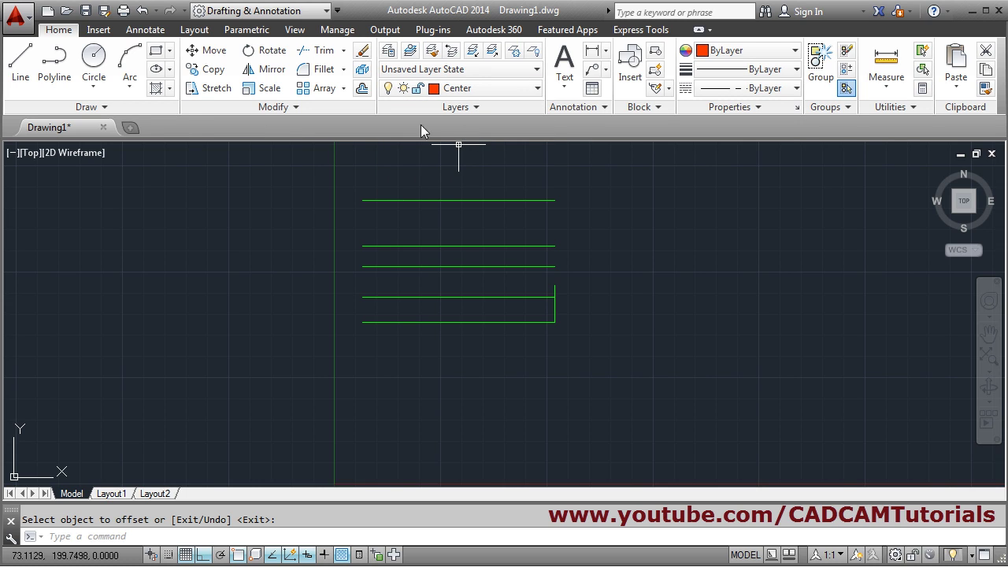
left_click(18, 80)
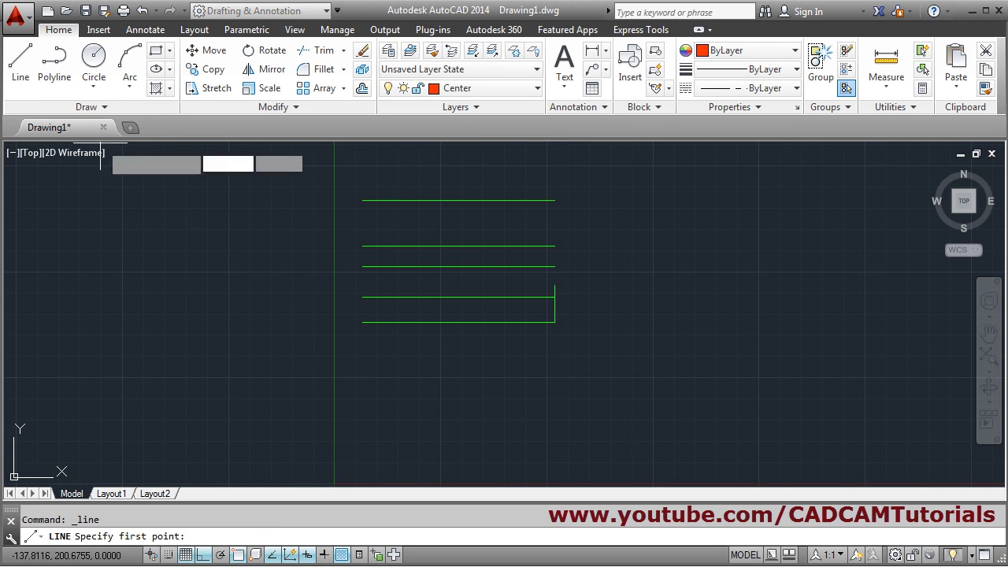
left_click(457, 341)
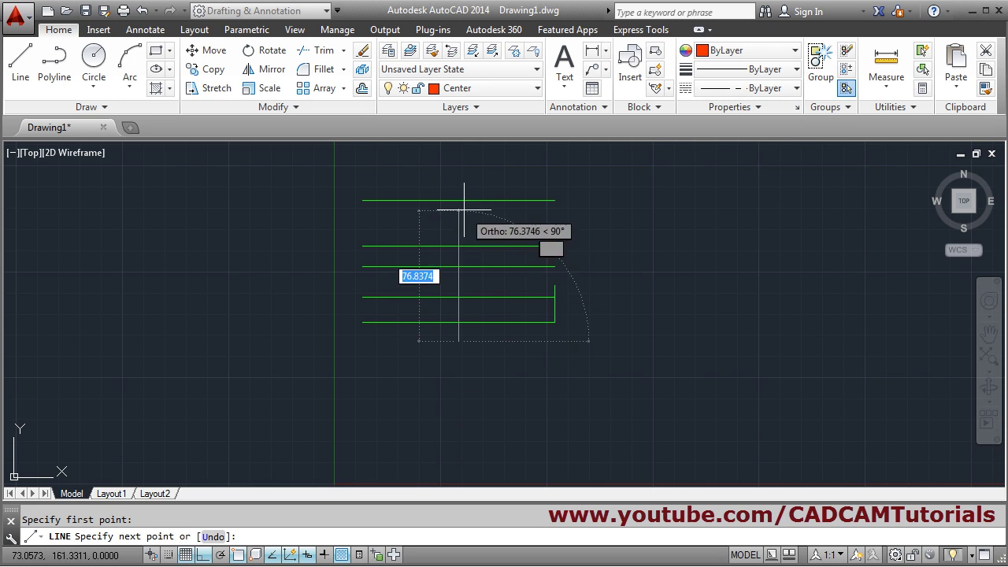
left_click(457, 151)
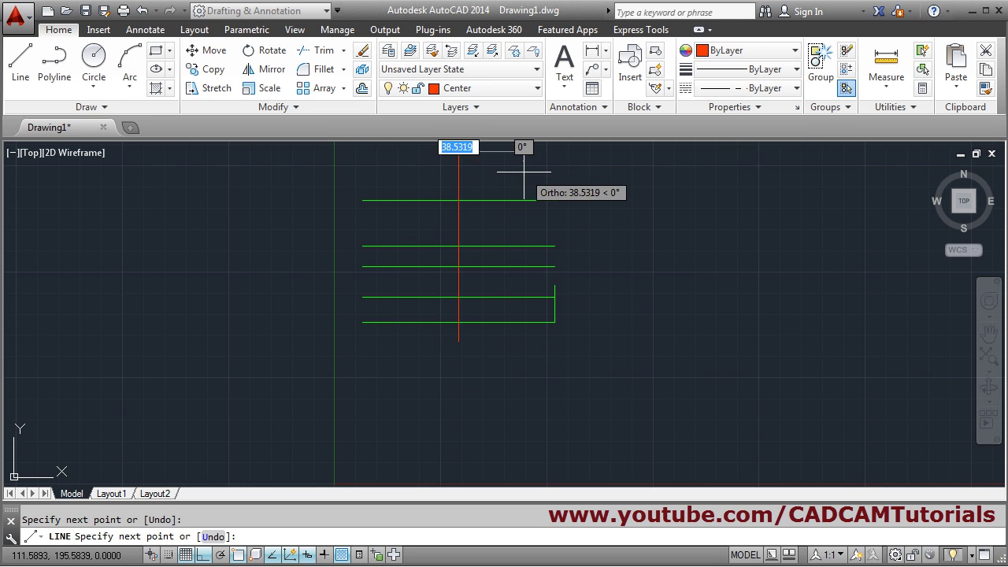
key("Return")
Step: Set the global linetype scale (LTSCALE) to 5 for the centerline's dash pattern and inspect the result
scroll(461, 214, "up", 6)
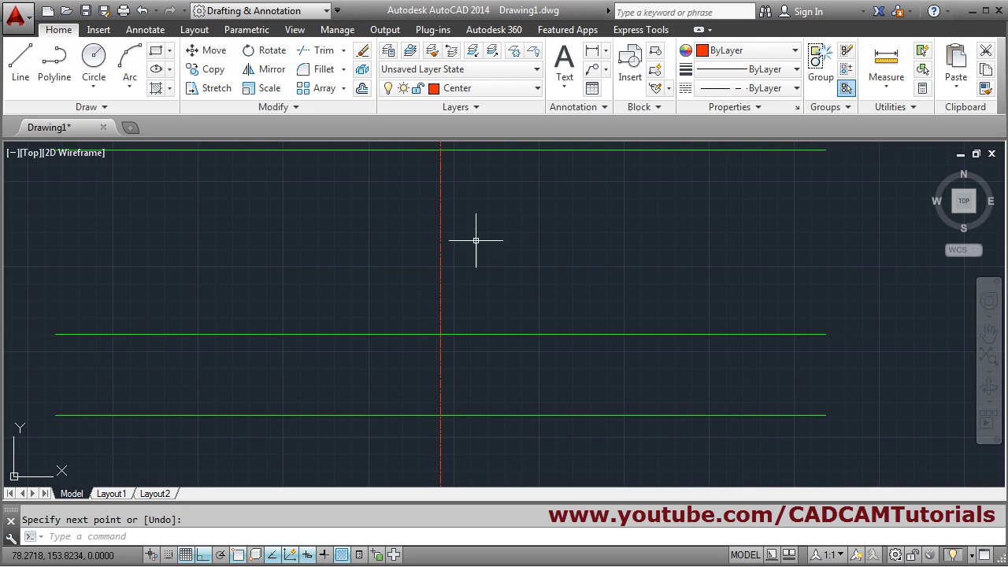
scroll(462, 281, "down", 4)
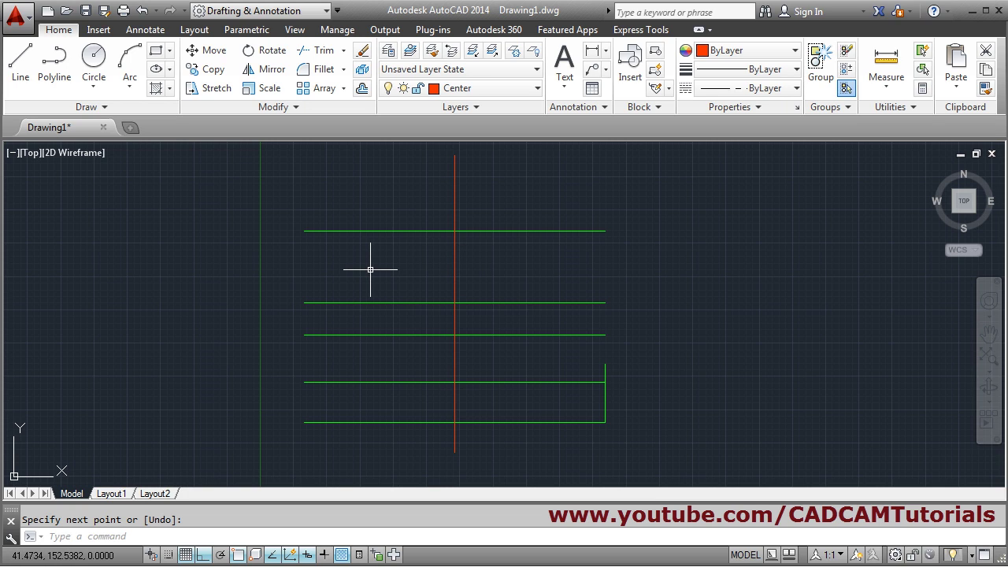
type("ts")
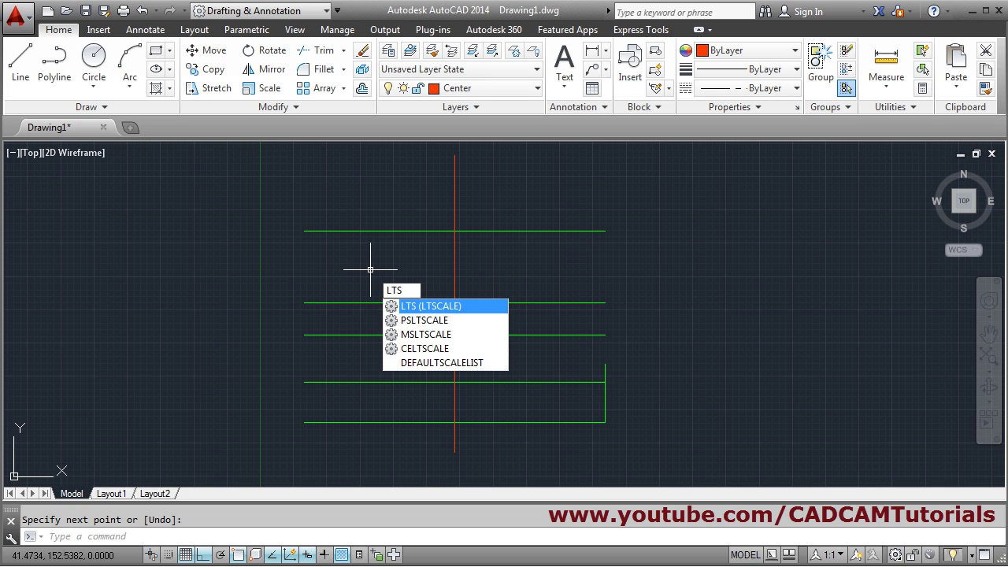
key("Return")
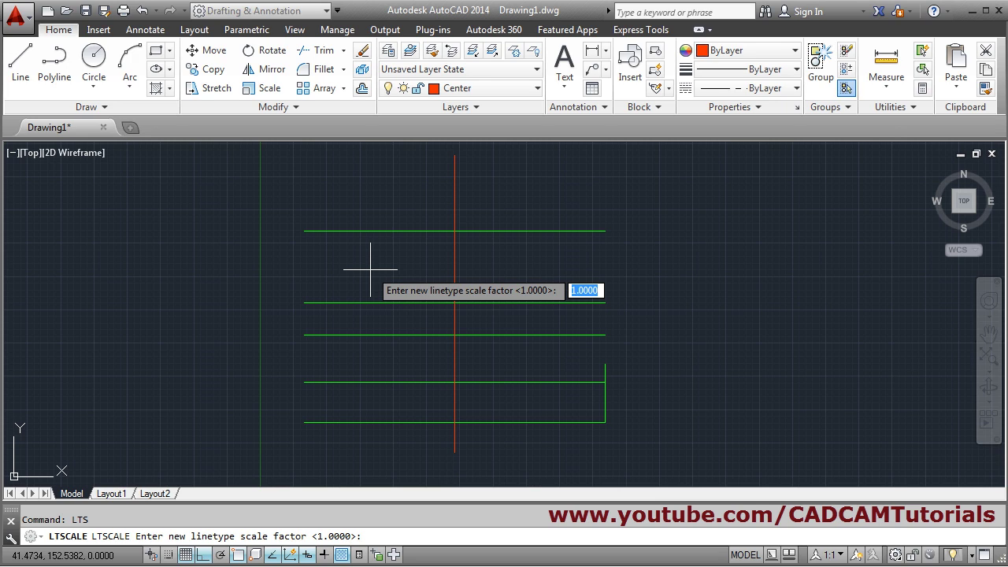
type("5")
key("Return")
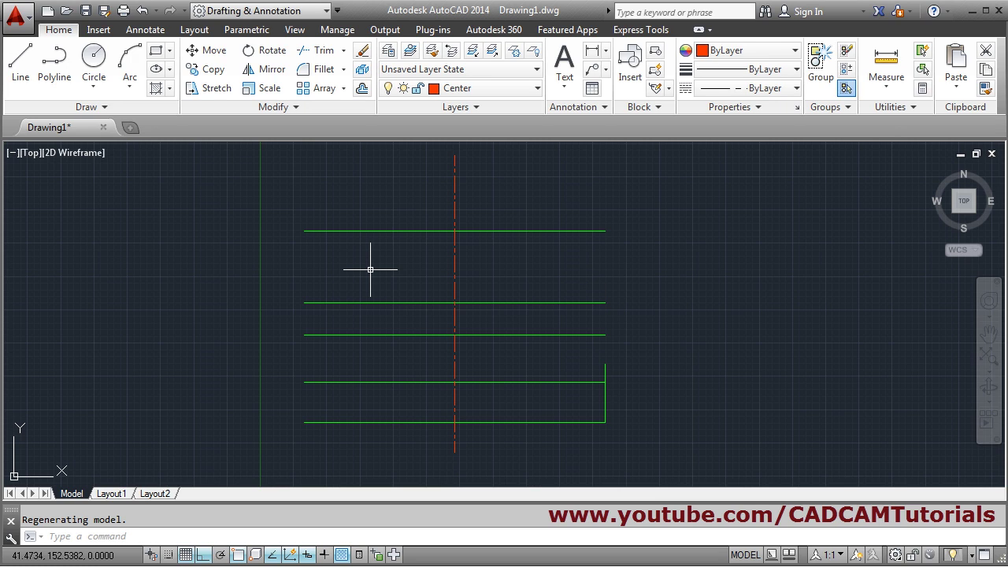
scroll(448, 300, "up", 4)
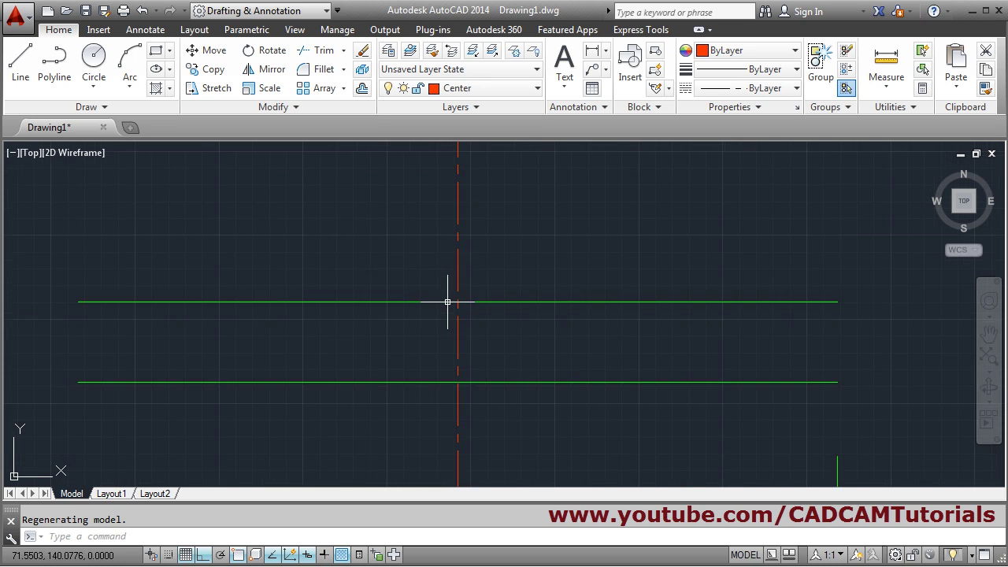
scroll(450, 300, "down", 4)
middle_click_drag(512, 304, 502, 297)
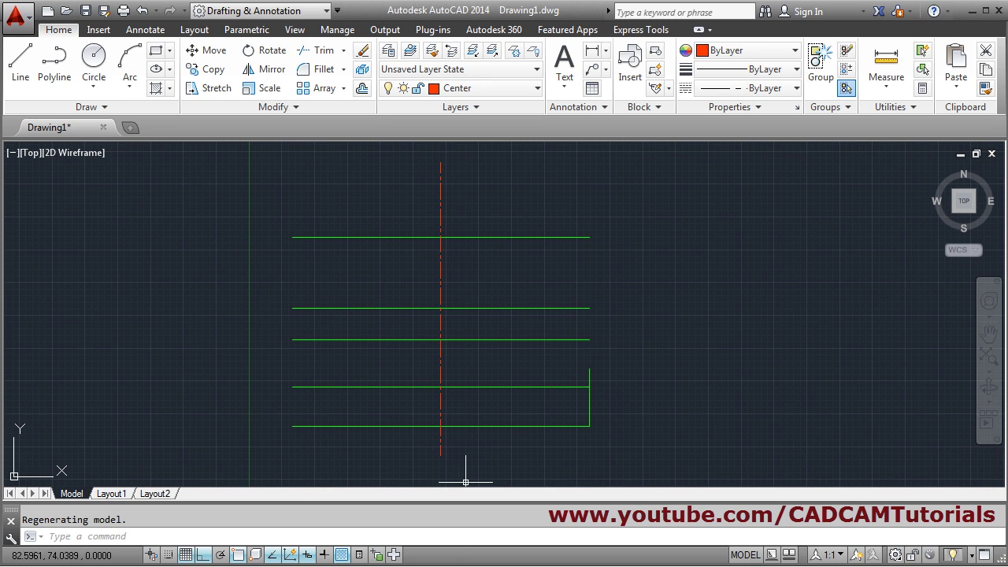
Step: Following the reference drawing, draw a circle of radius 8 centered where the centerline crosses the uppermost horizontal line
key("alt+Tab")
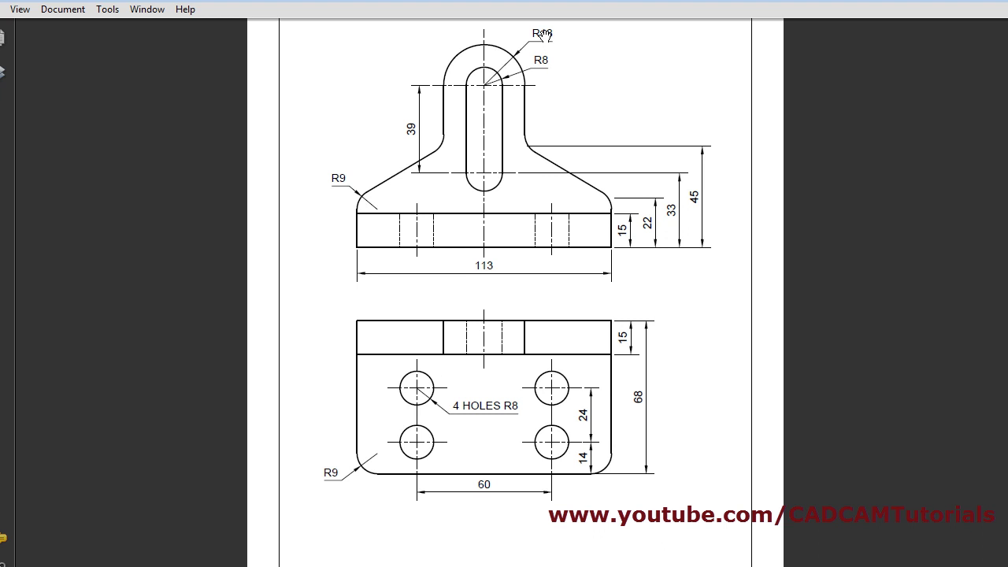
key("alt+Tab")
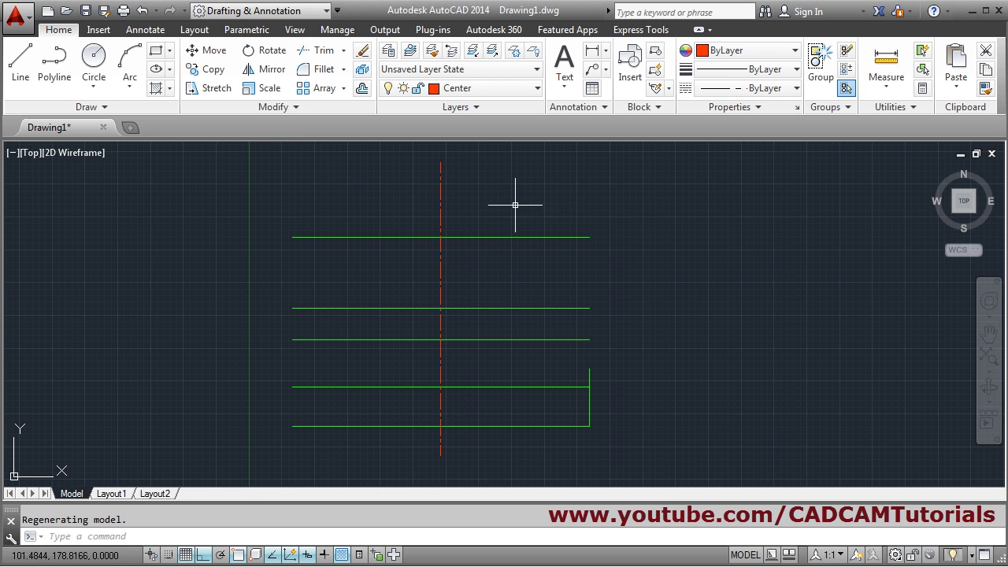
left_click(106, 69)
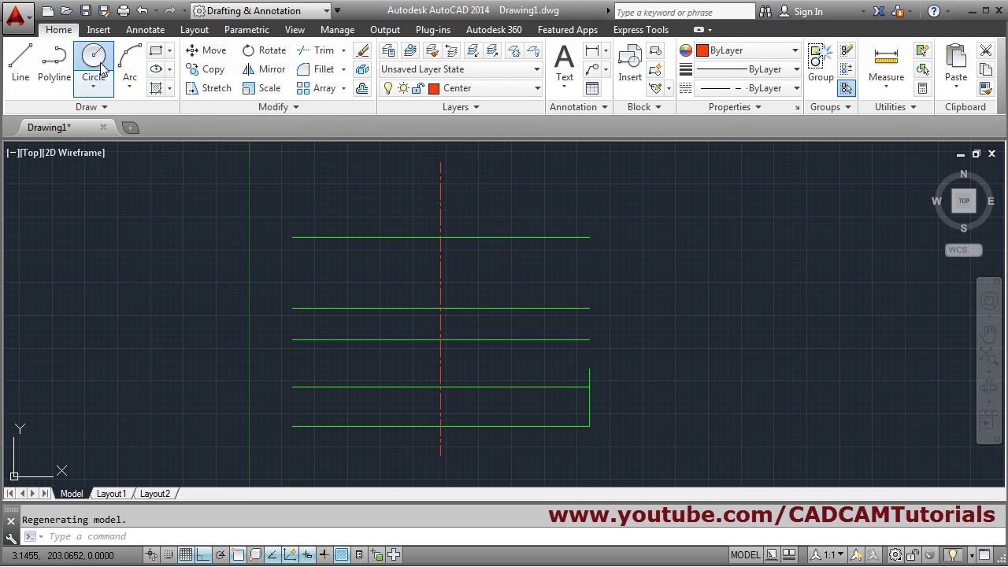
left_click(441, 237)
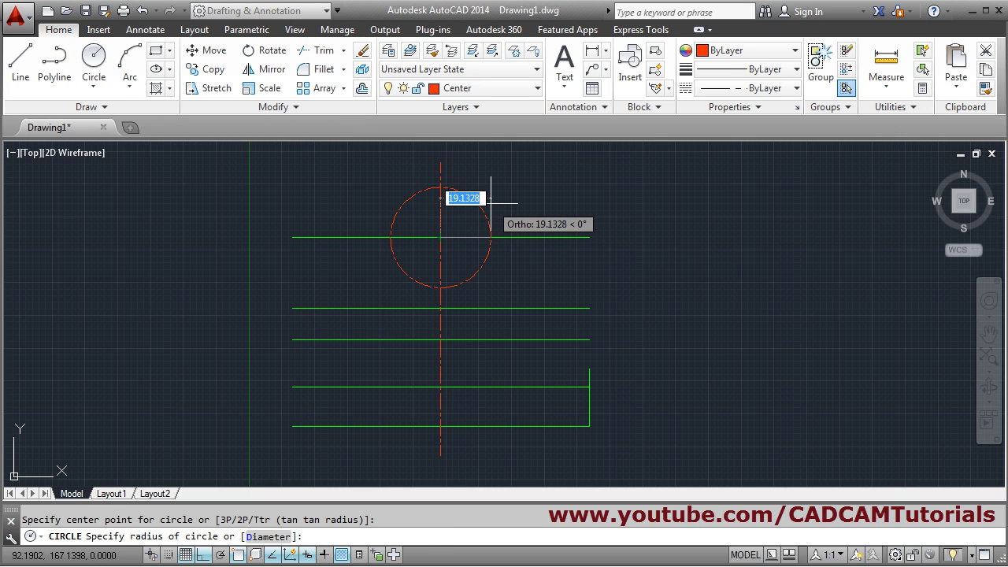
type("8")
key("Return")
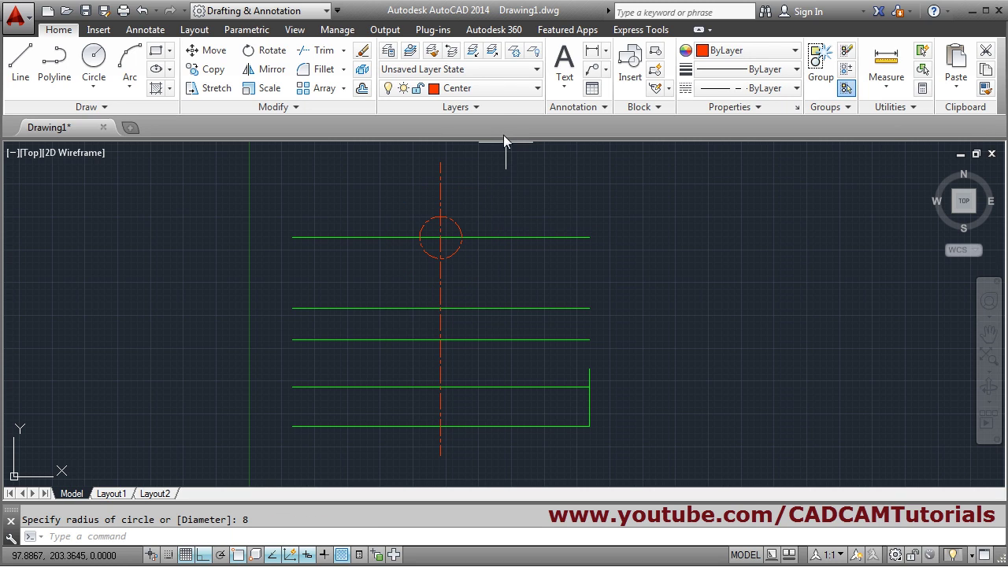
Step: Make Continuous the current layer and draw a concentric circle of radius 18 around the radius 8 circle
left_click(492, 88)
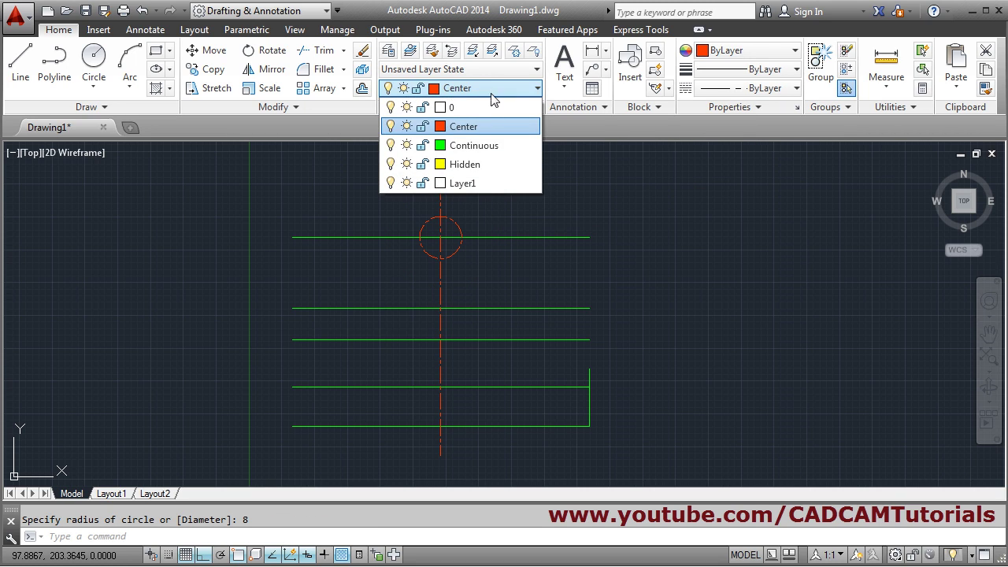
left_click(482, 146)
left_click(93, 63)
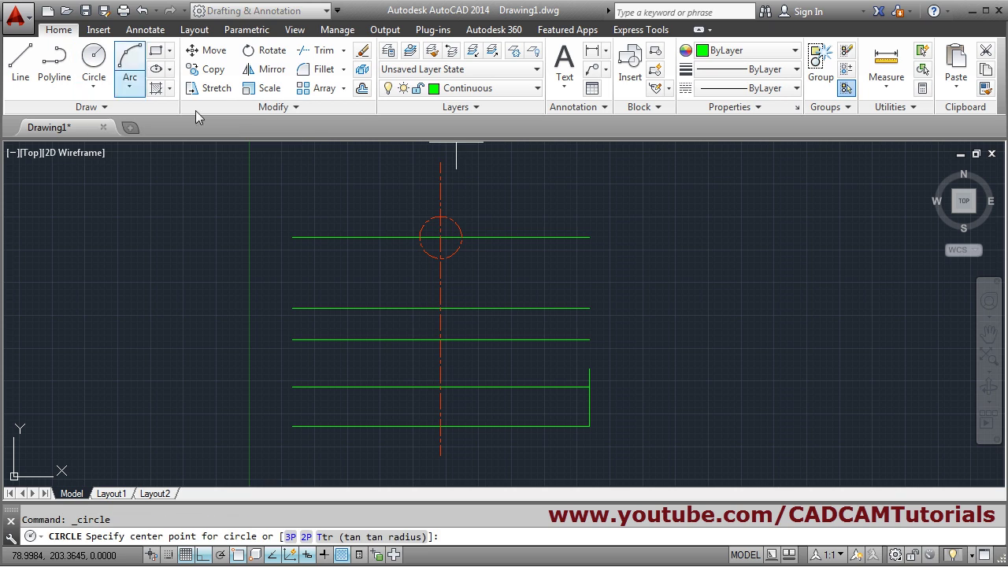
left_click(440, 237)
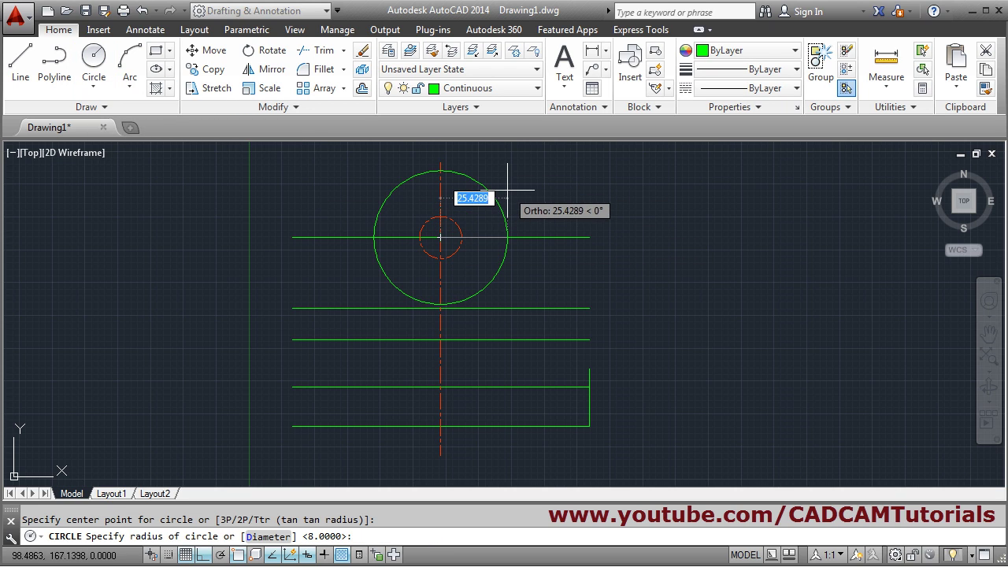
type("18")
key("Return")
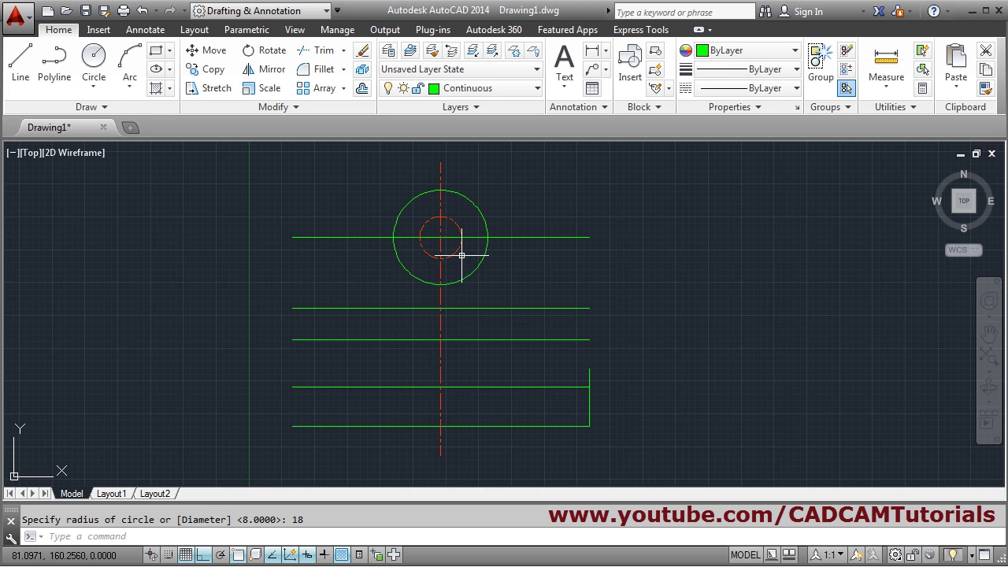
Step: Match the properties of the radius 8 circle to those of the uppermost horizontal line
left_click(985, 90)
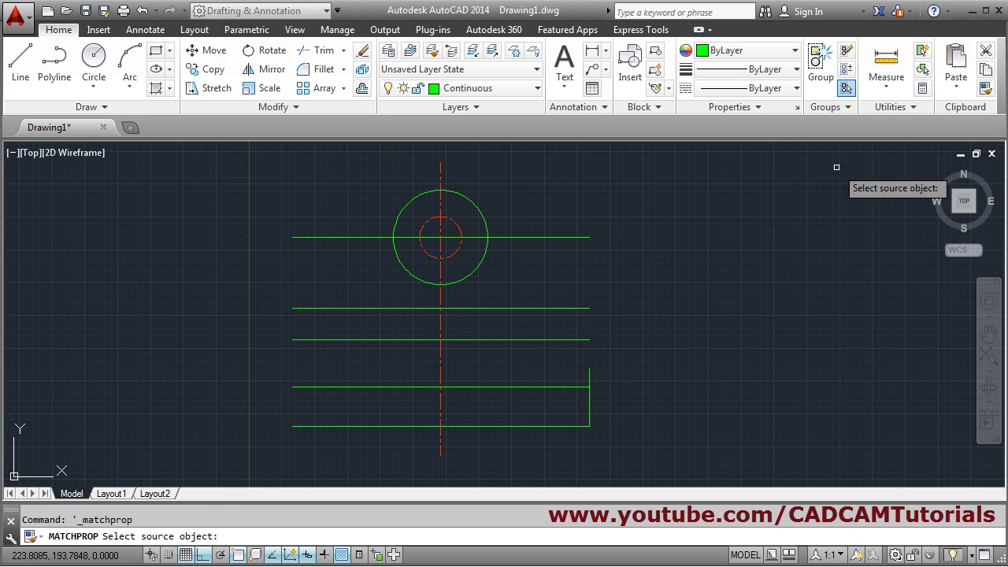
left_click(512, 236)
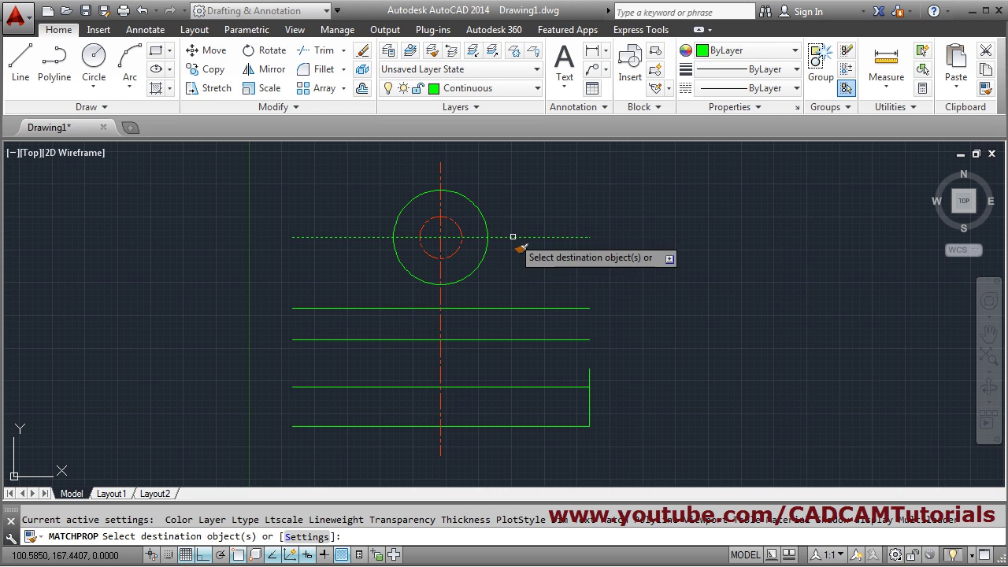
left_click(456, 224)
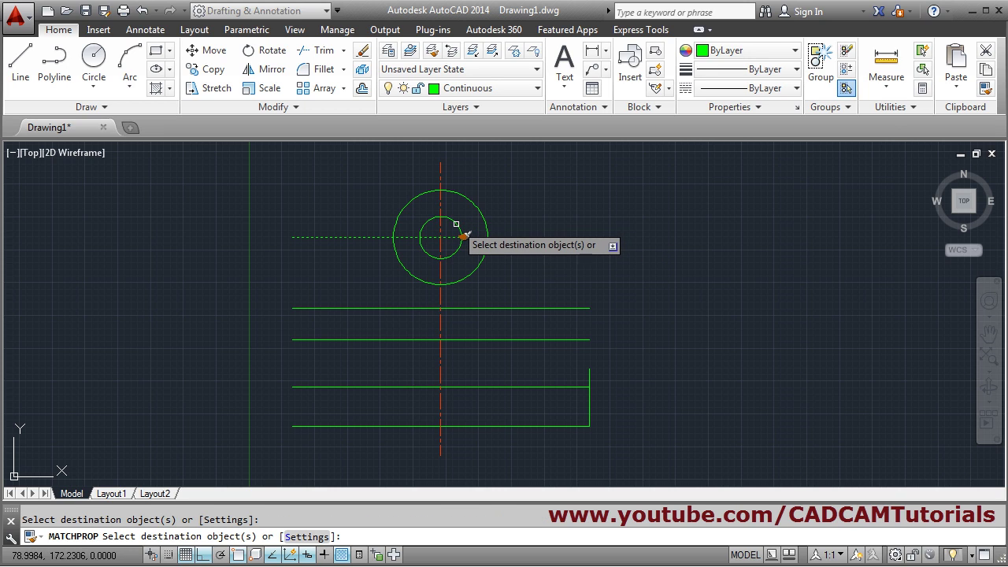
key("Return")
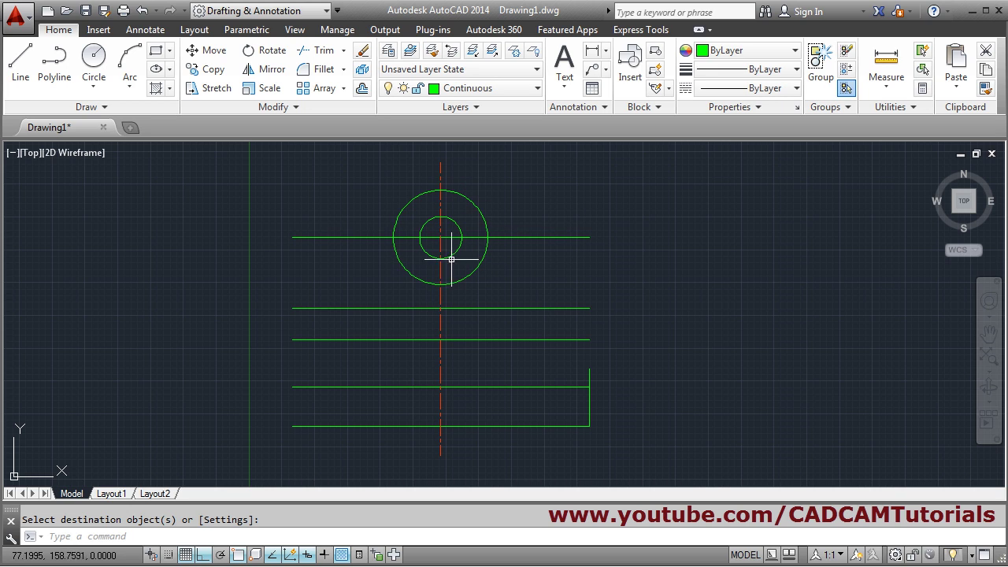
Step: Trim away the lower halves of both circles, using the uppermost horizontal line as the cutting edge
left_click(323, 50)
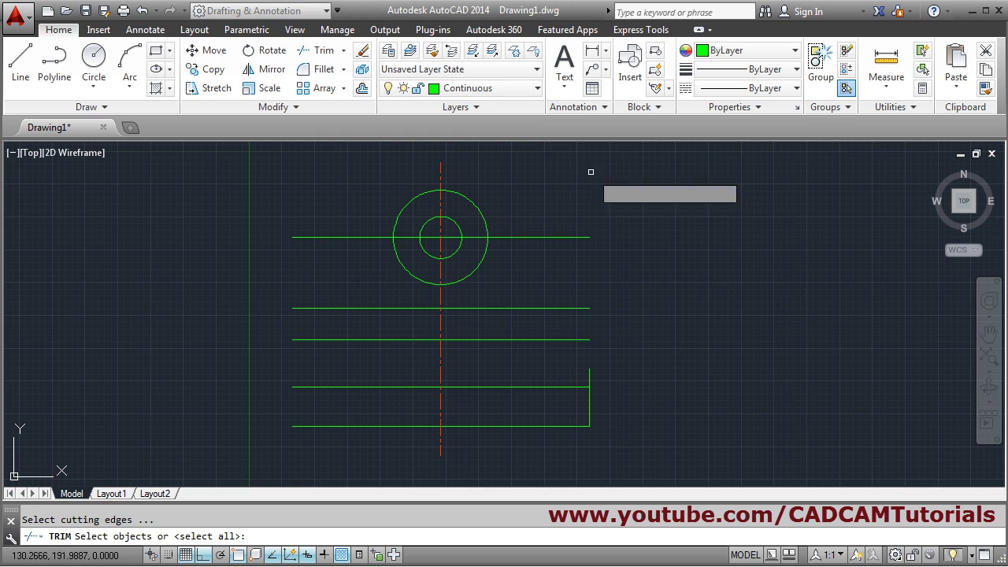
left_click(531, 237)
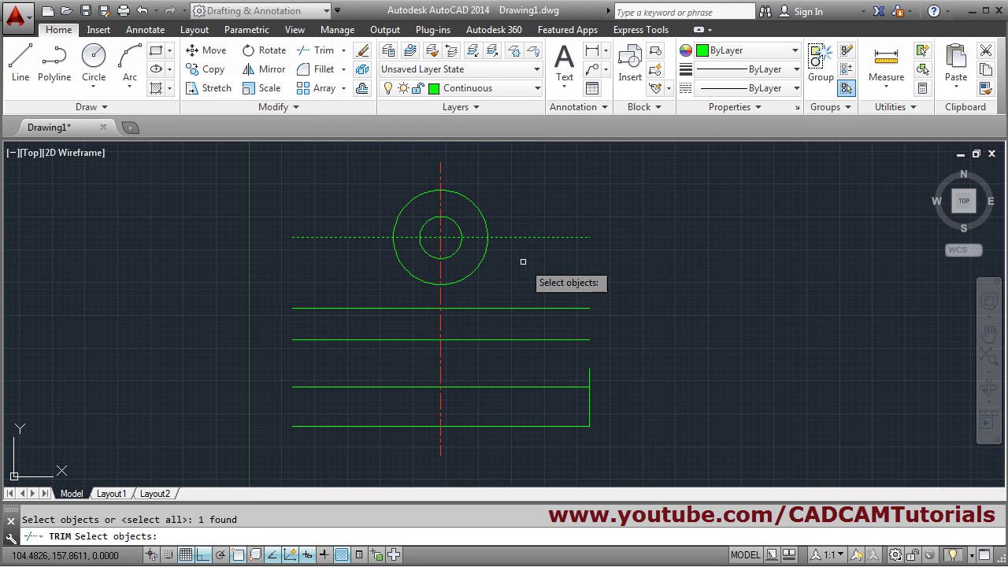
key("Return")
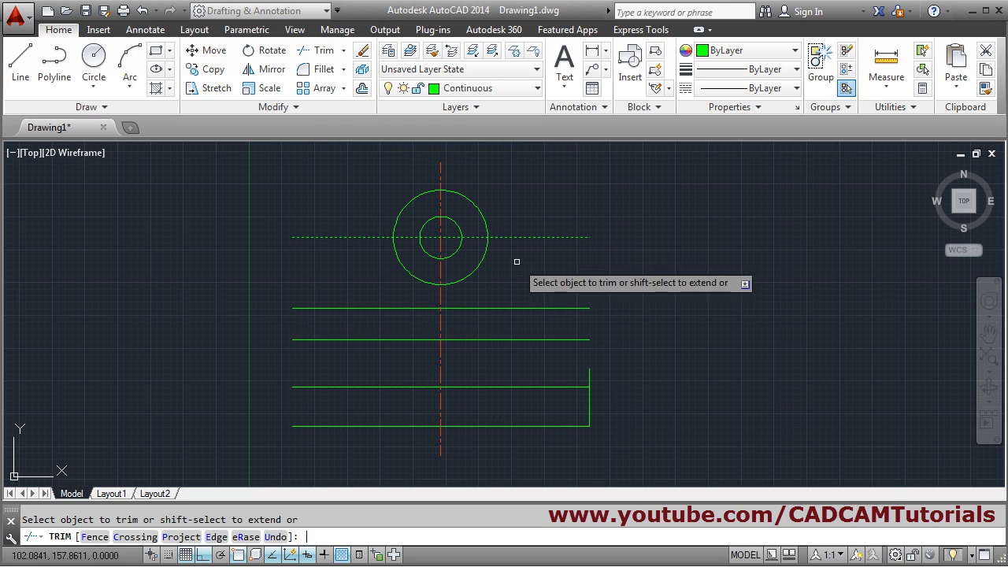
left_click(474, 269)
left_click(447, 258)
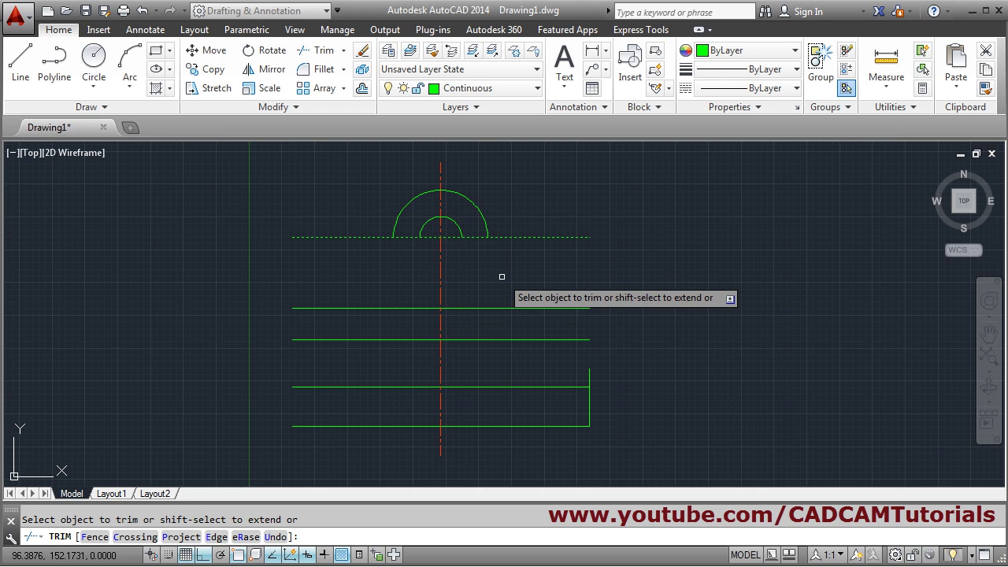
key("Return")
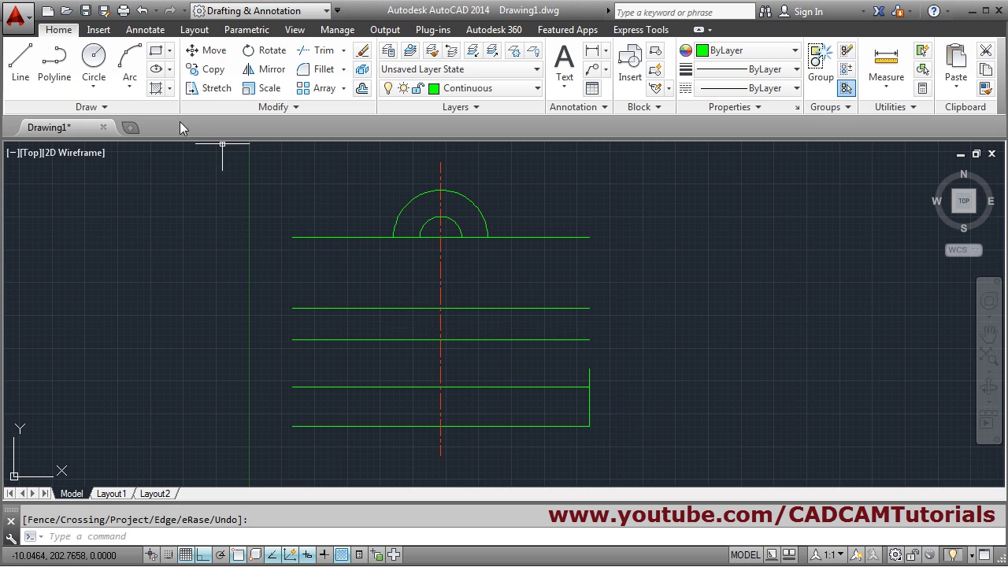
Step: Draw the slot's left side as a 39-long vertical line from the inner arc's left end down to the line at height 33
left_click(20, 61)
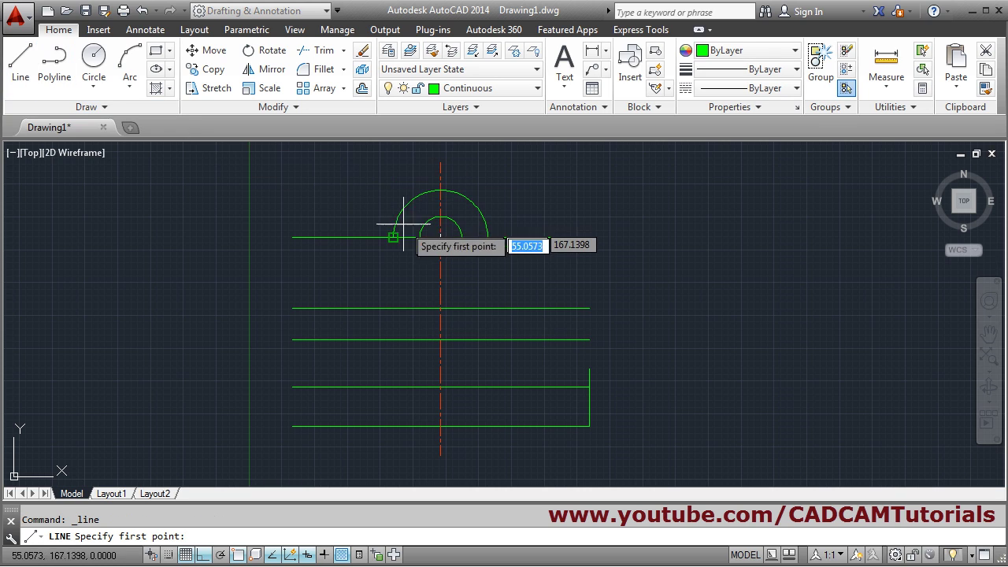
left_click(440, 237)
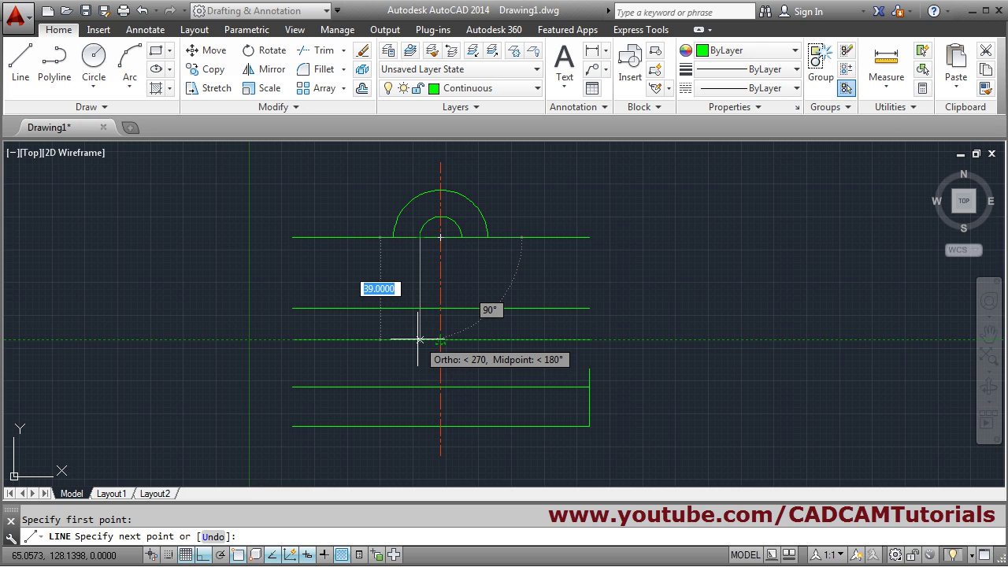
left_click(419, 340)
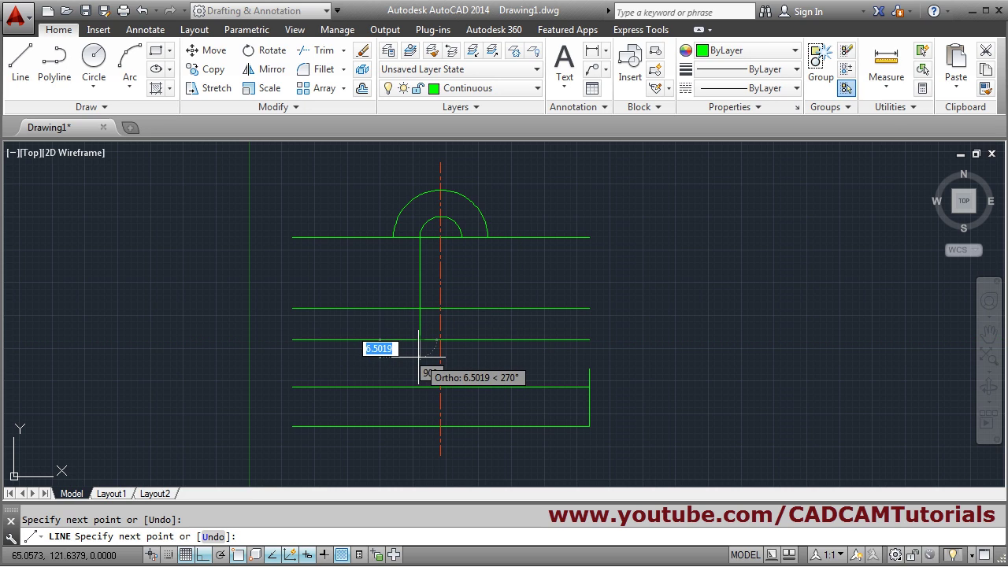
key("Return")
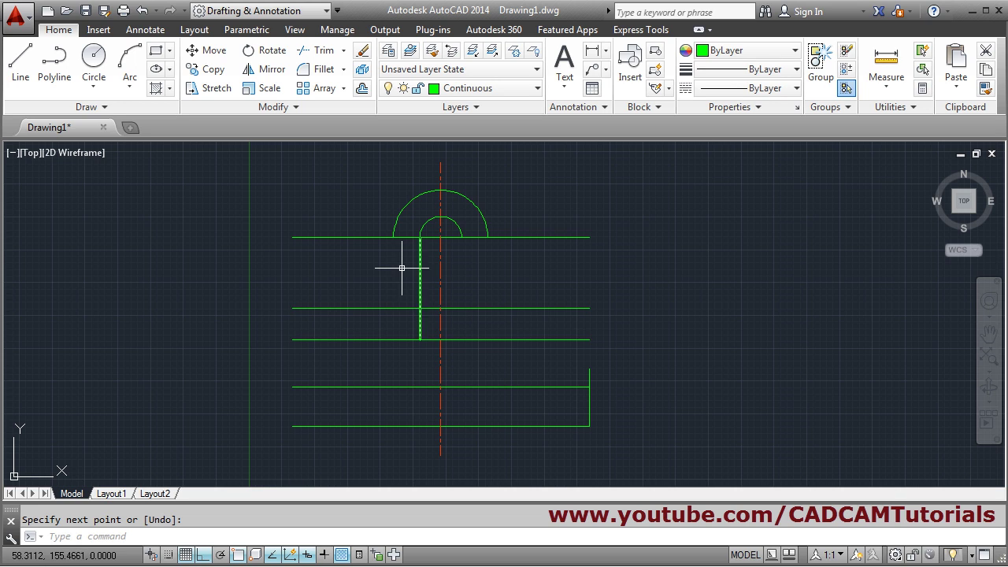
Step: Draw the slot's right side as a 39-long vertical line from the inner arc's right end down to the line at height 33
left_click(22, 65)
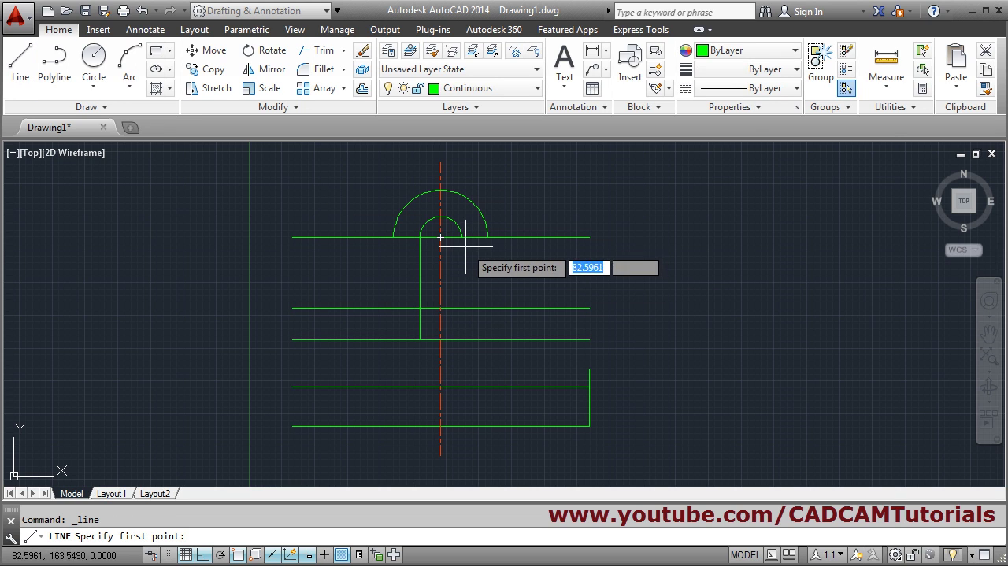
left_click(441, 237)
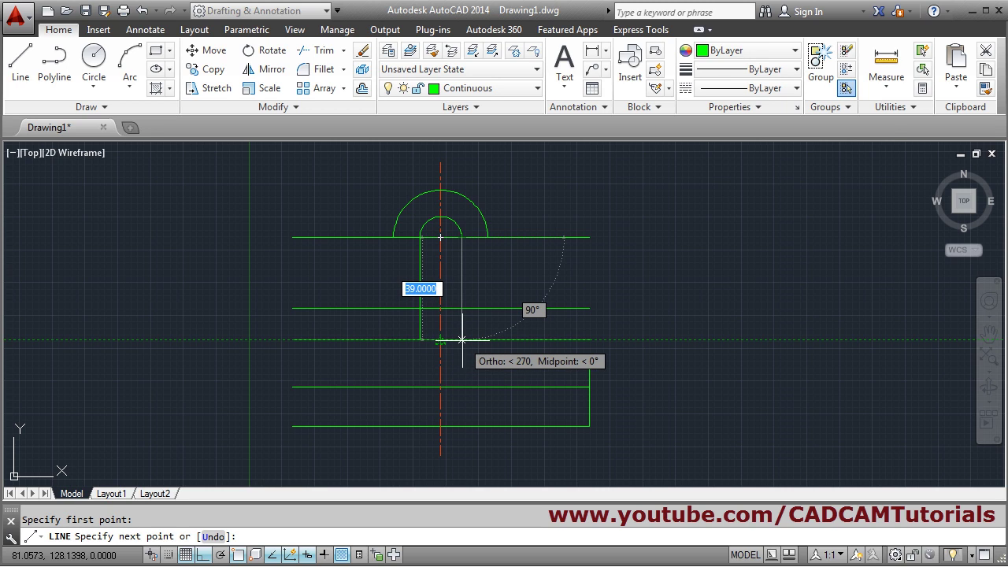
left_click(462, 339)
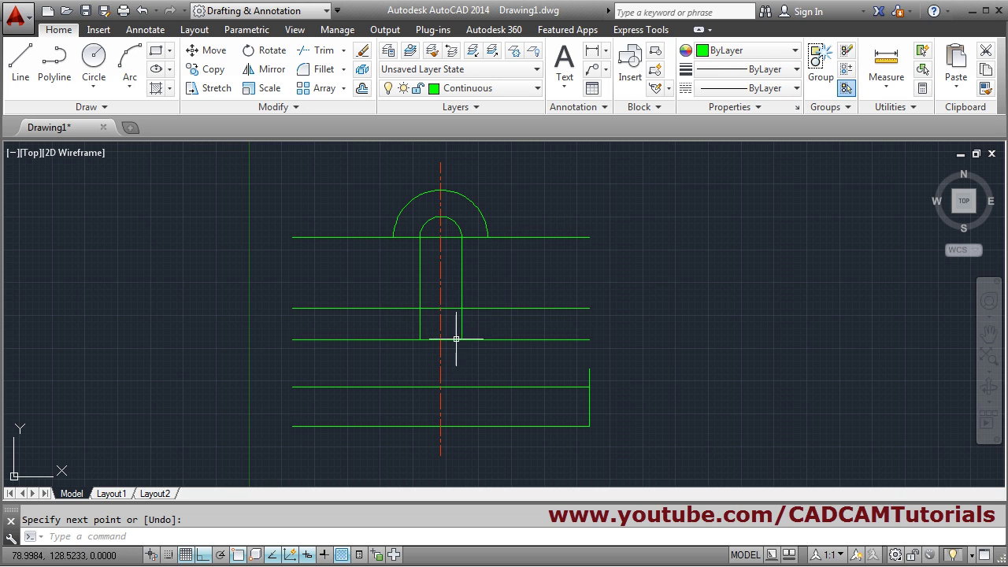
Step: Draw a radius 8 circle centred where the vertical centerline crosses the line at height 33
left_click(94, 58)
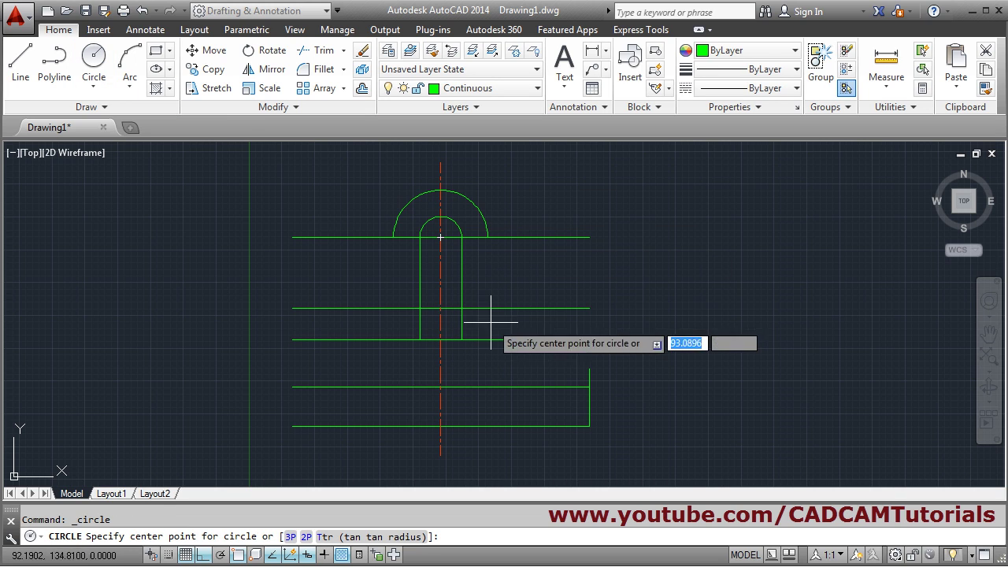
left_click(440, 339)
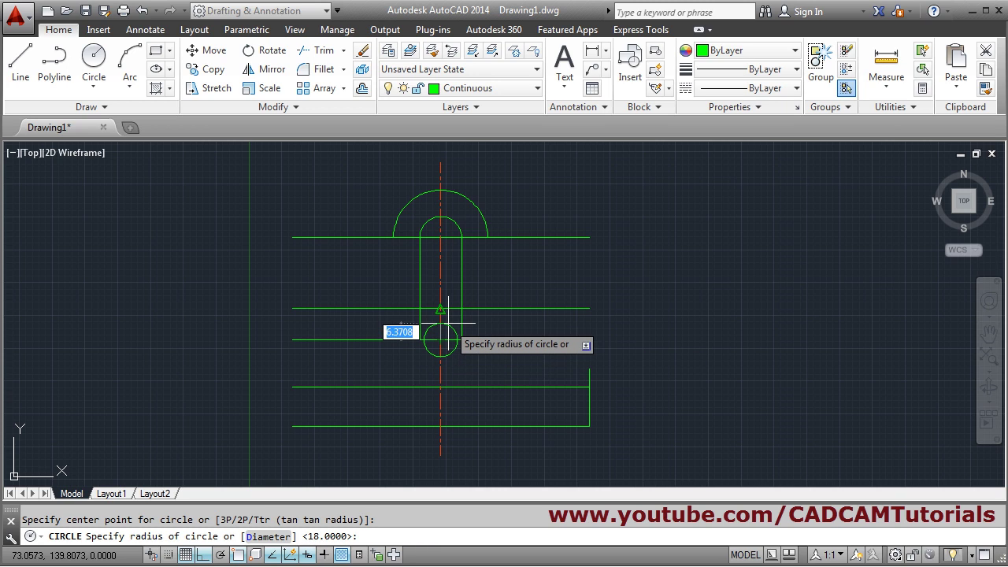
key("Return")
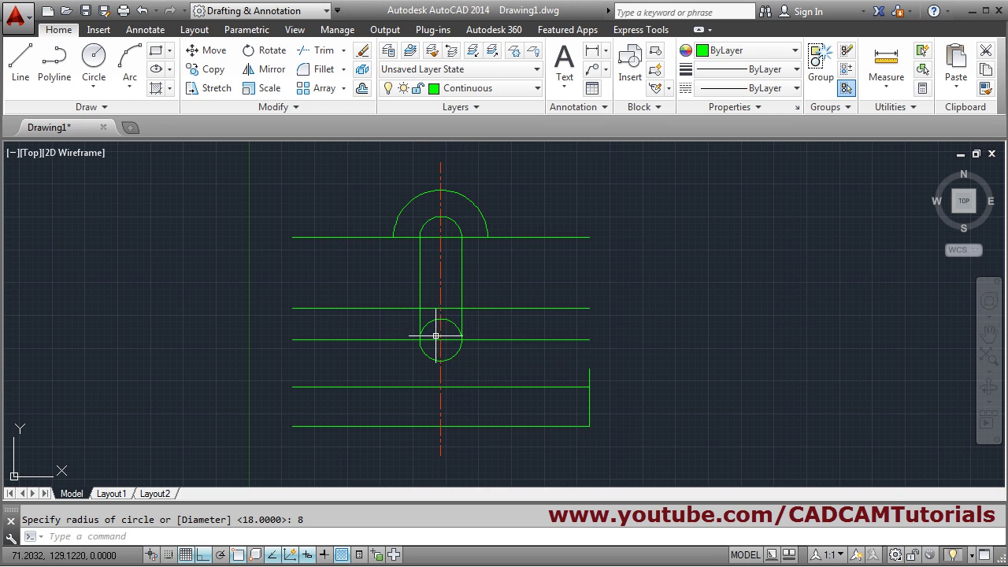
Step: Trim away the upper half of the slot's lower circle, using the line at height 33 as the cutting edge
left_click(324, 50)
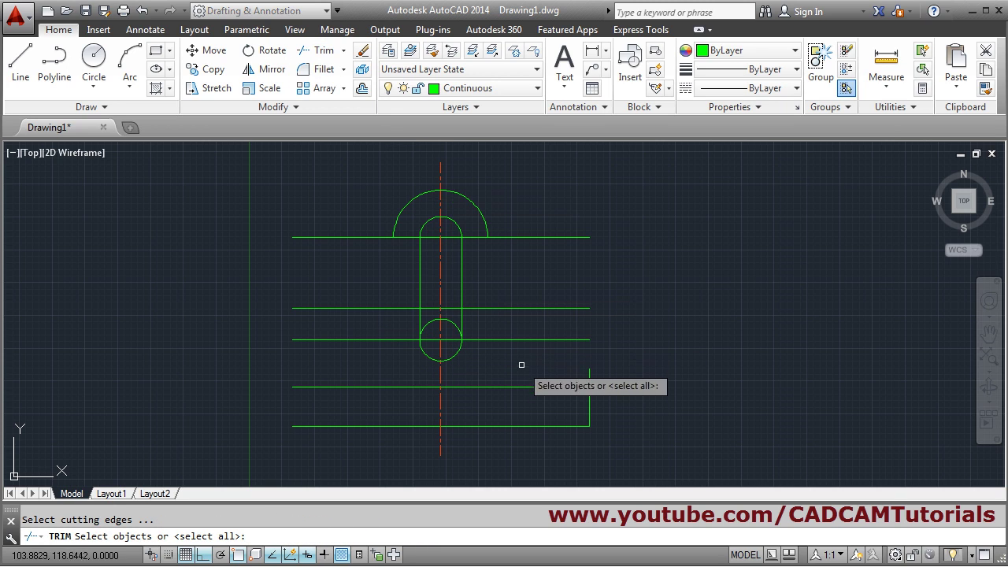
left_click(489, 341)
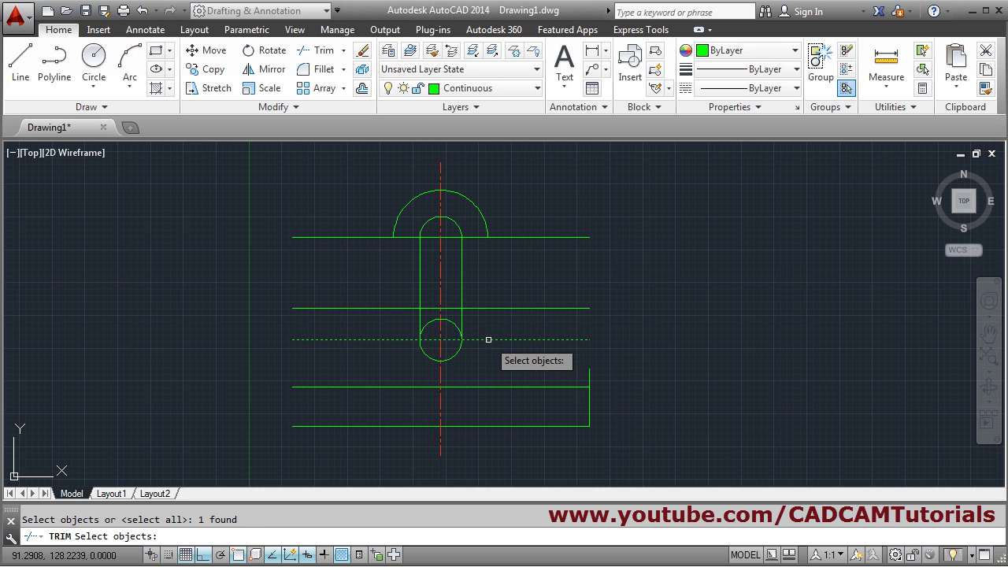
key("Return")
left_click(452, 321)
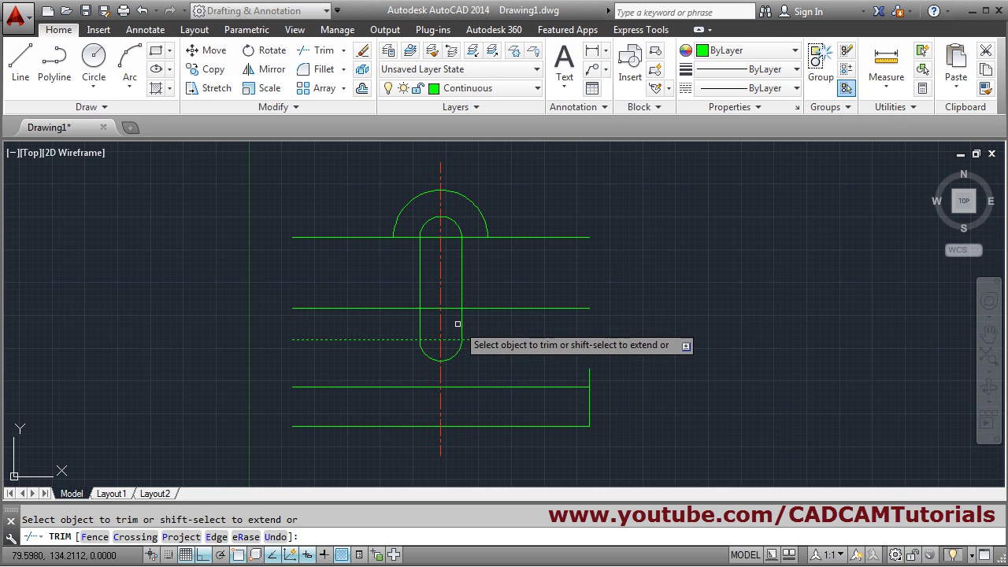
key("Return")
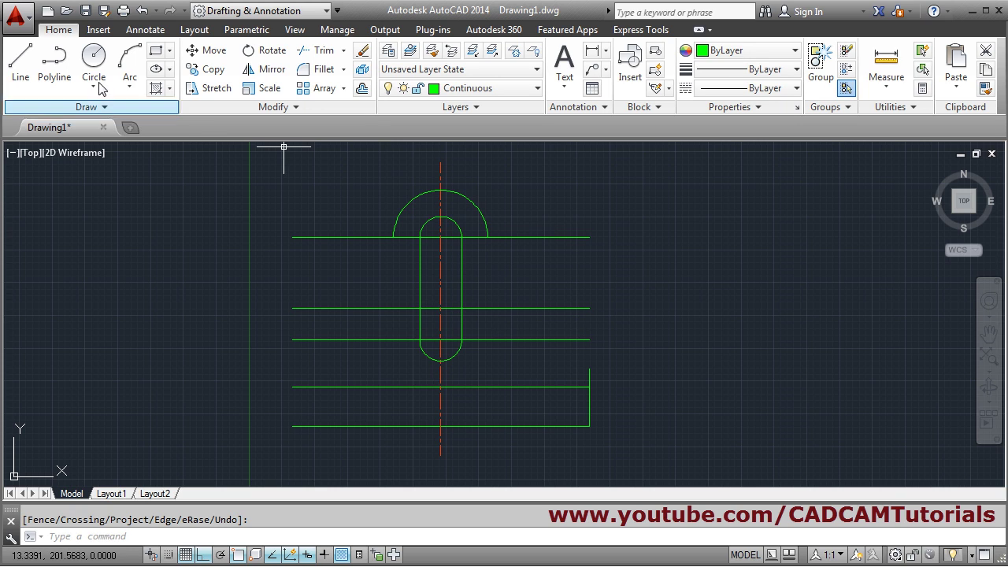
Step: Draw a 27-long vertical line down from the outer arc's right end, continuing with Ortho off to the upper end of the base's right edge
left_click(20, 63)
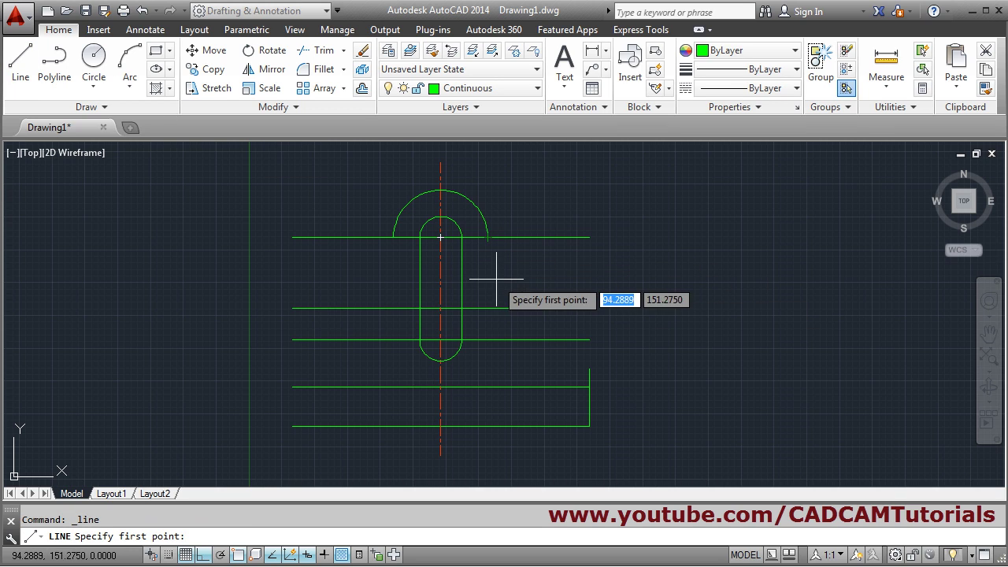
left_click(487, 237)
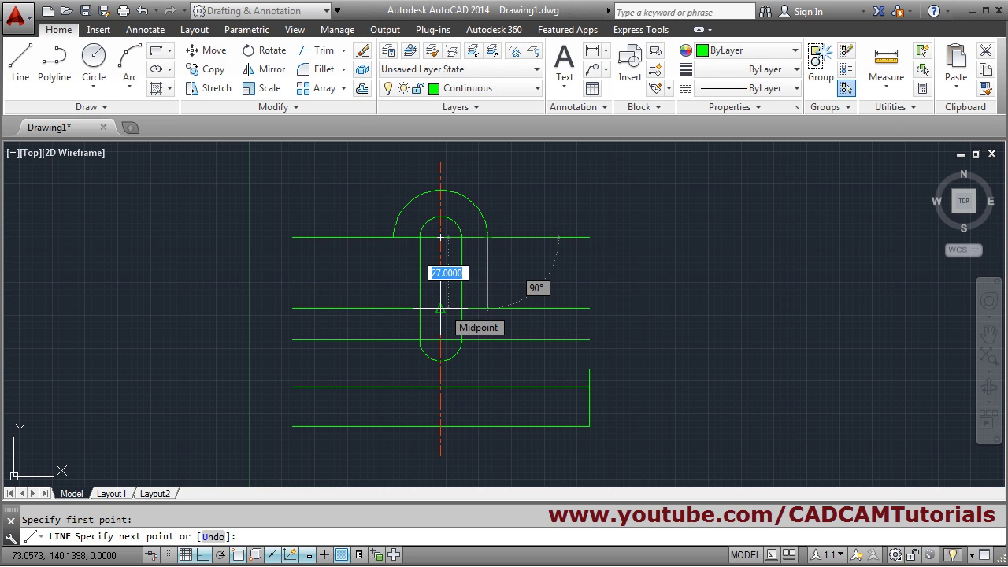
left_click(488, 308)
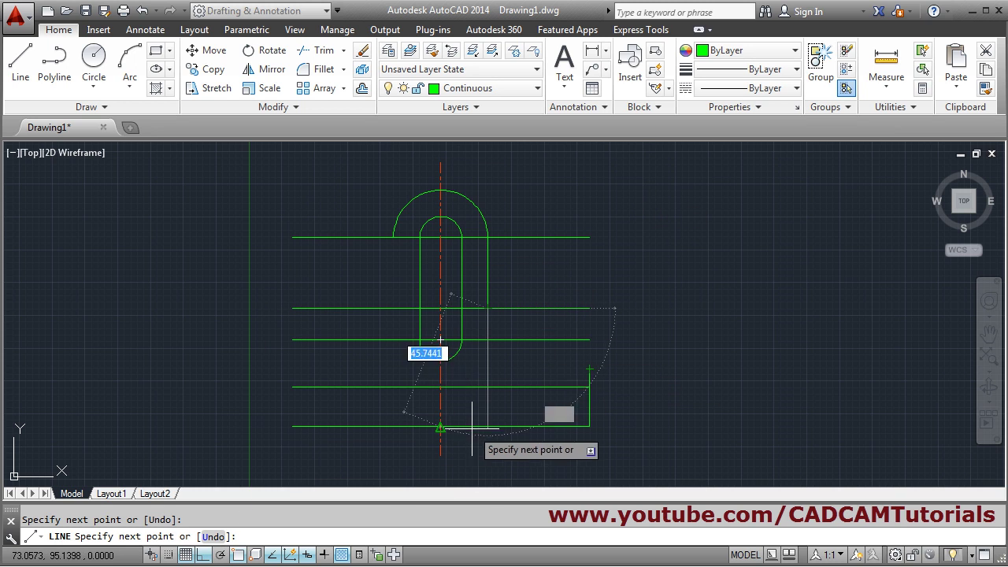
key("F8")
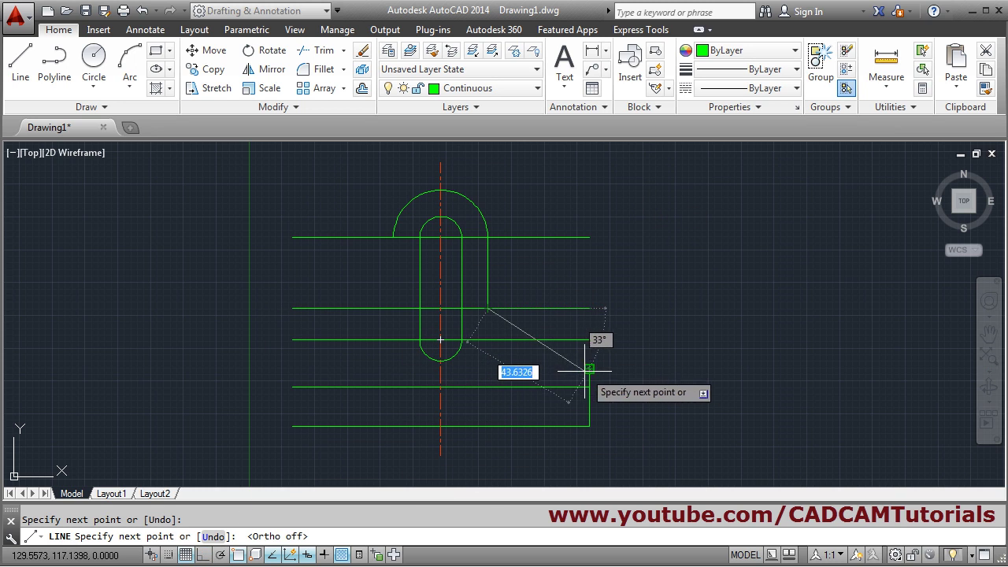
left_click(587, 368)
key("Return")
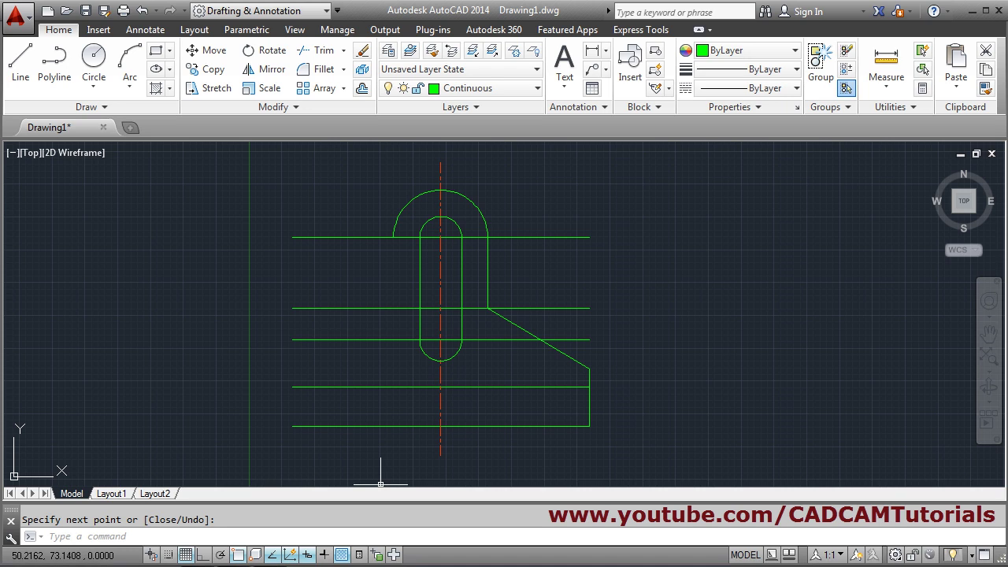
Step: Check the corner radius in the reference drawing and fillet the right vertical side and sloped edge with radius 9
key("alt+Tab")
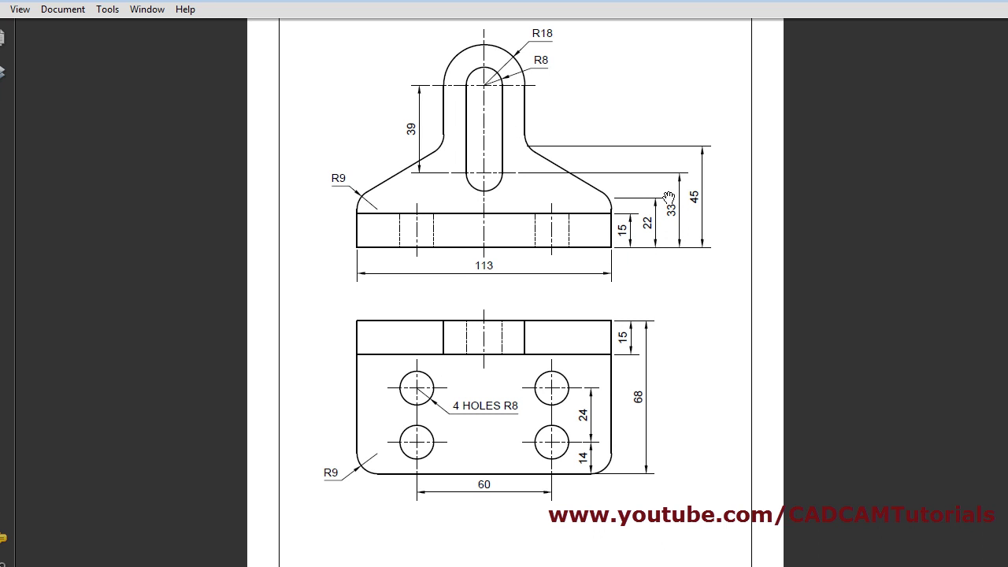
key("alt+Tab")
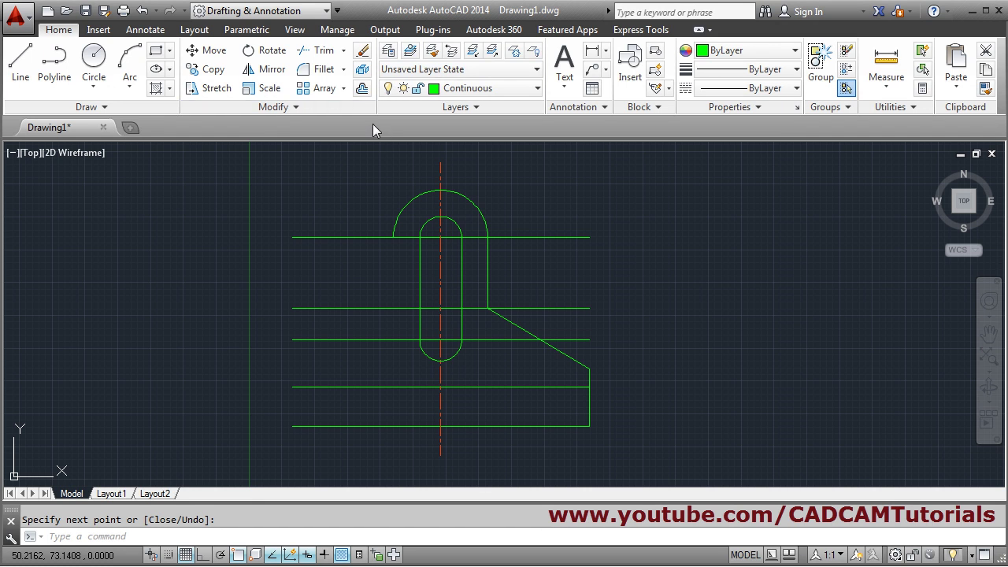
left_click(318, 69)
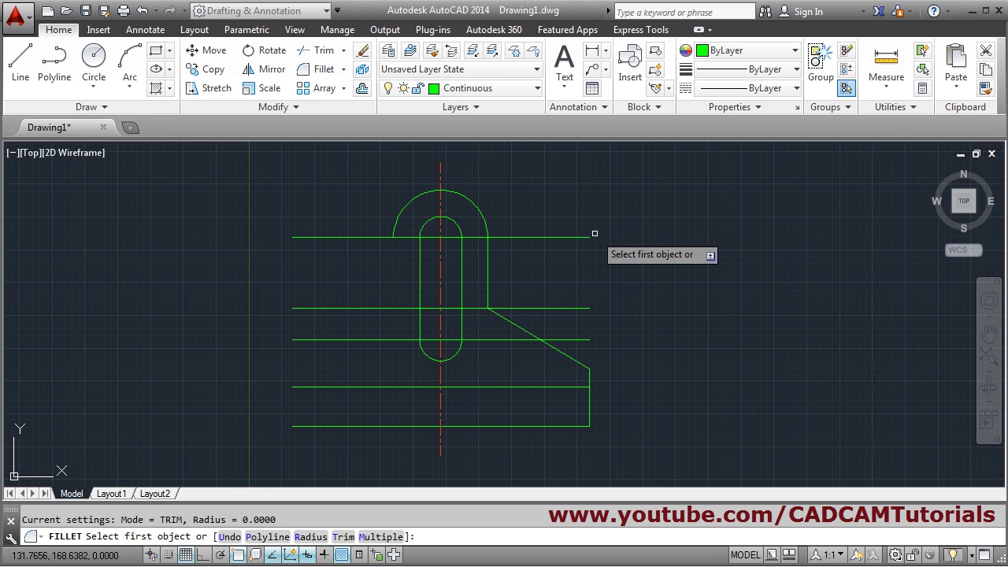
left_click(310, 537)
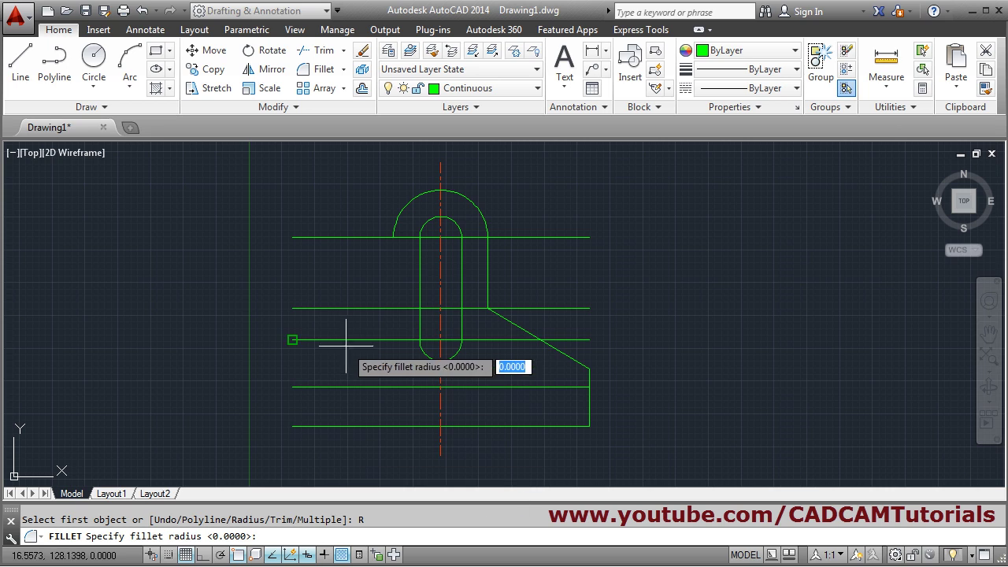
key("Return")
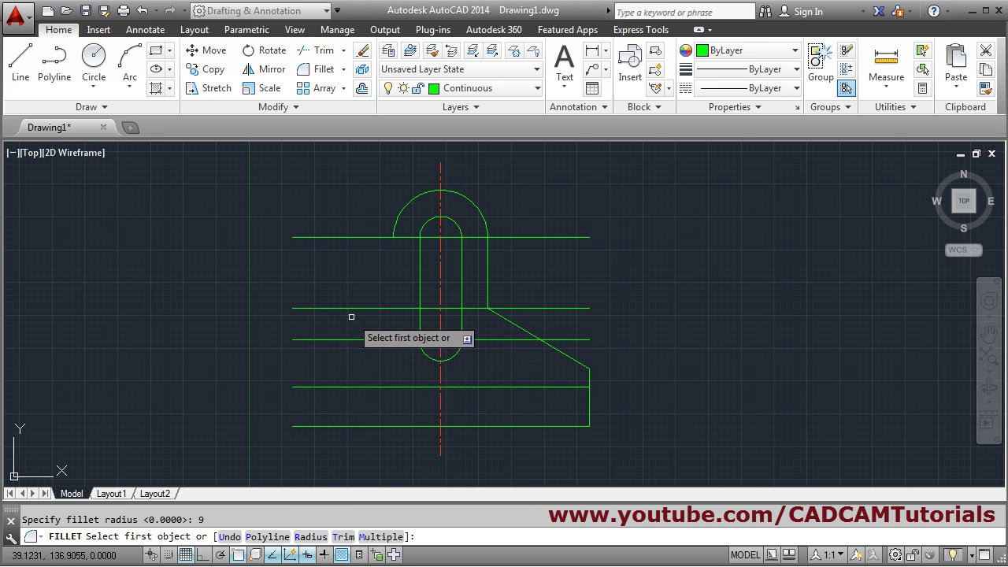
left_click(487, 282)
left_click(504, 317)
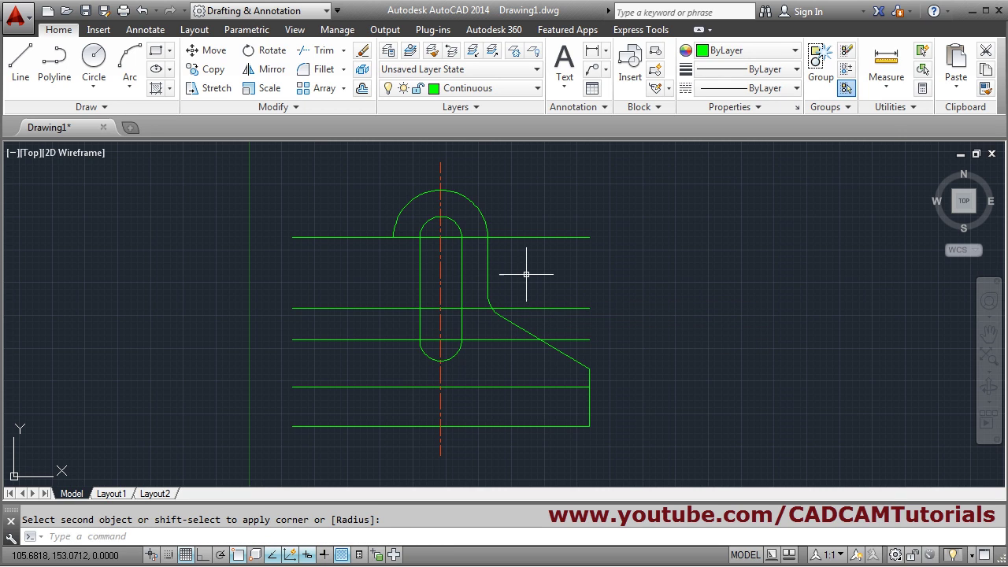
Step: Fillet the corner between the sloped edge and the base's right vertical edge with the same radius 9
key("Return")
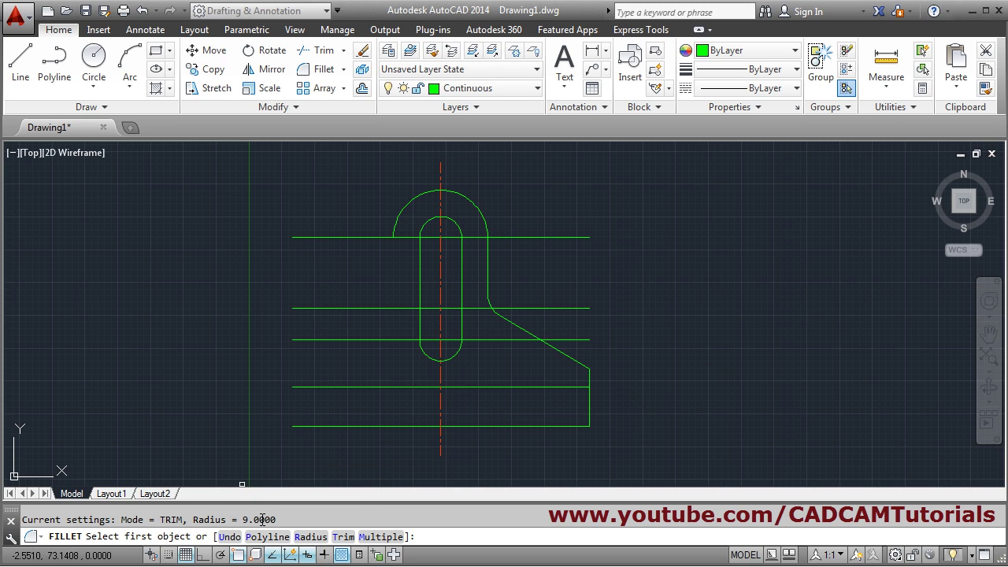
left_click(568, 354)
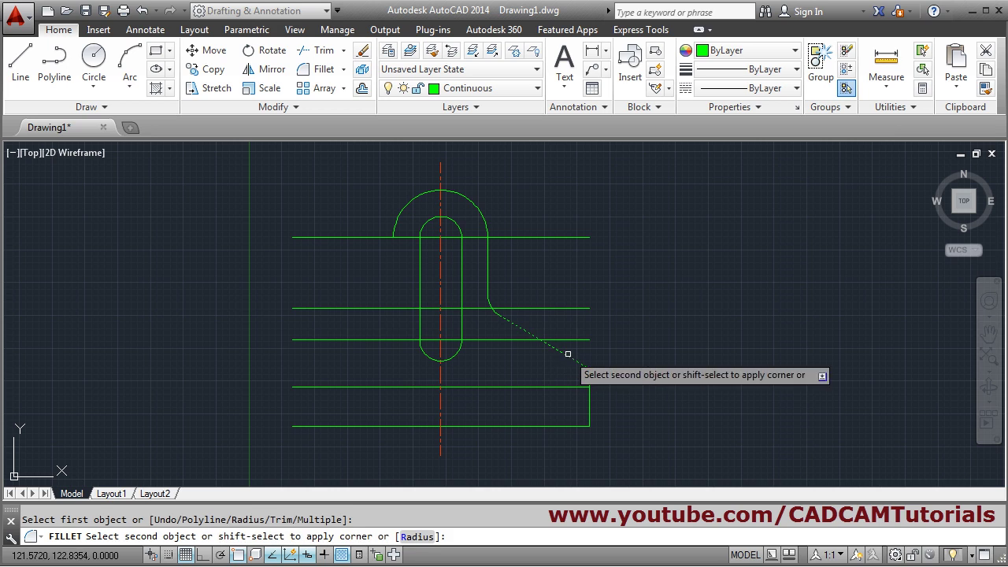
left_click(590, 406)
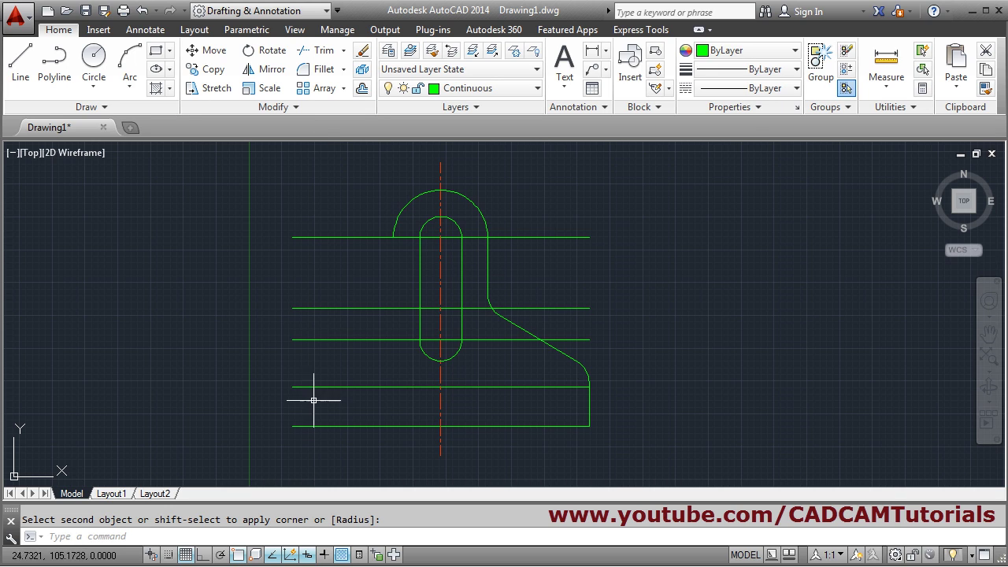
Step: Mirror the right-hand profile's three lines and two fillets about the vertical centerline, keeping the source objects
left_click(267, 69)
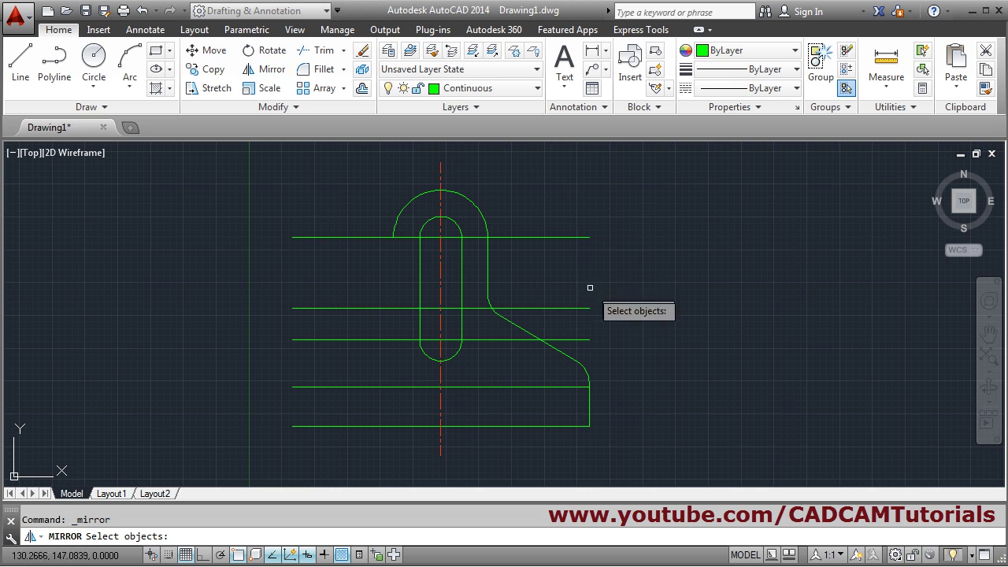
left_click(590, 408)
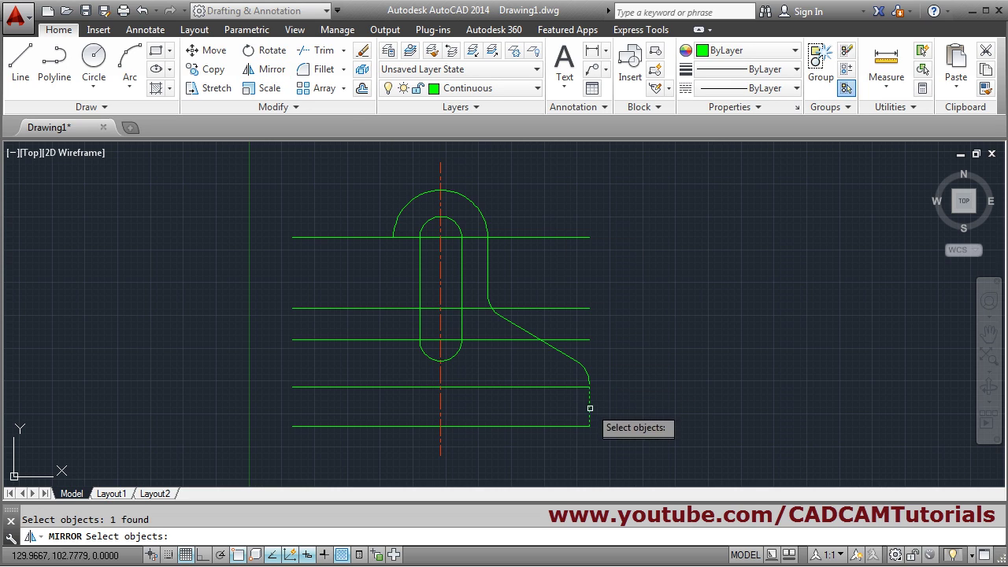
left_click(593, 350)
left_click(560, 370)
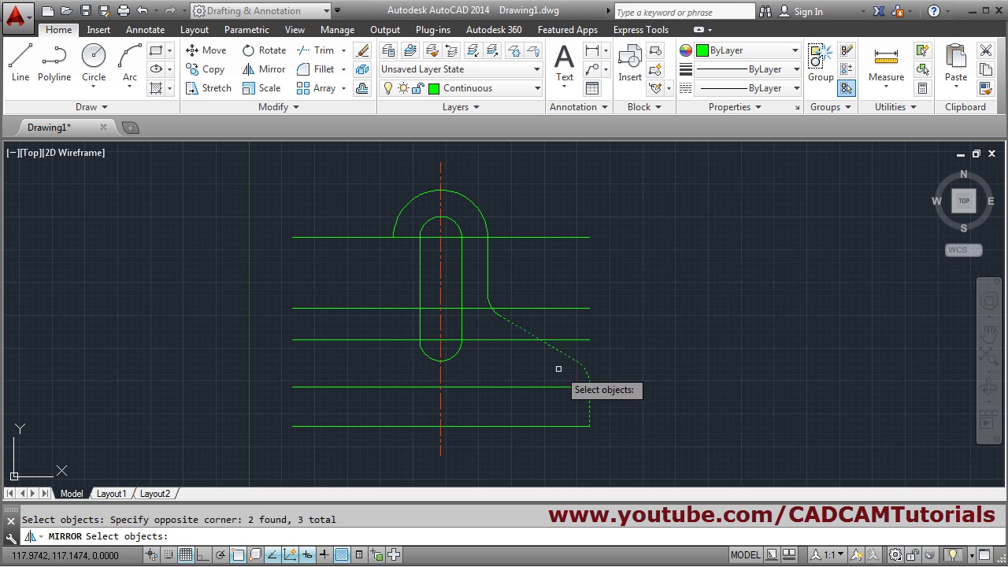
left_click(502, 275)
left_click(480, 294)
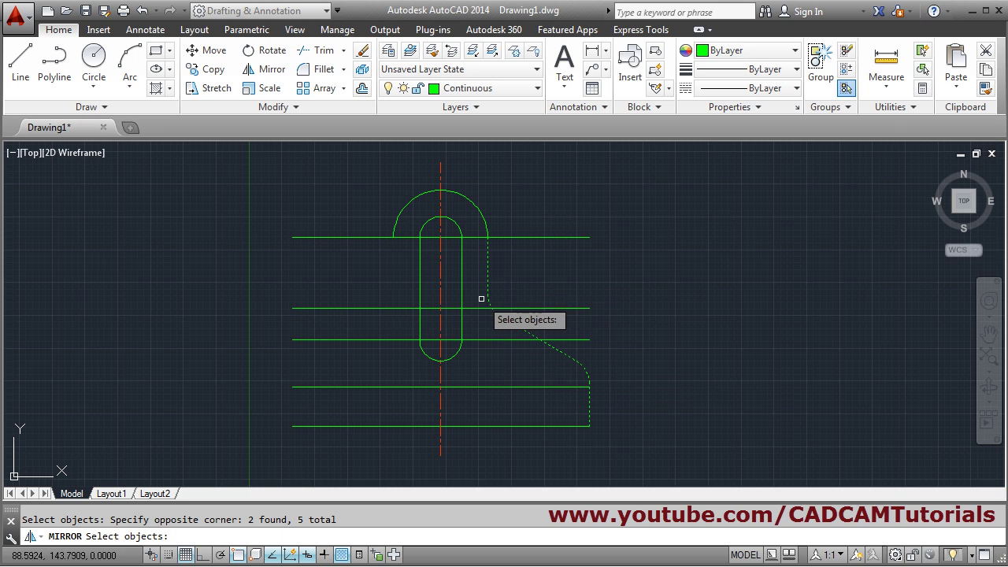
key("Return")
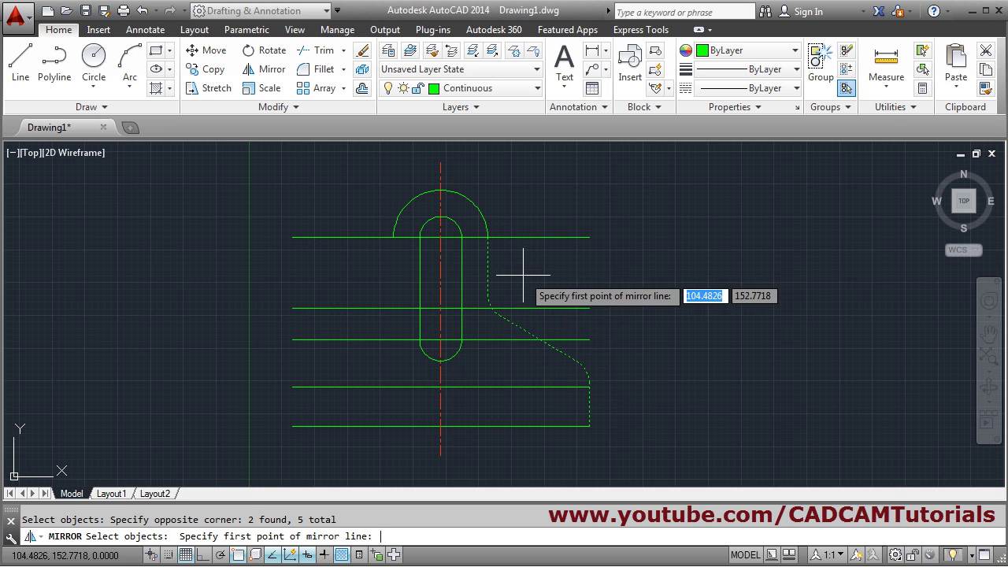
left_click(440, 237)
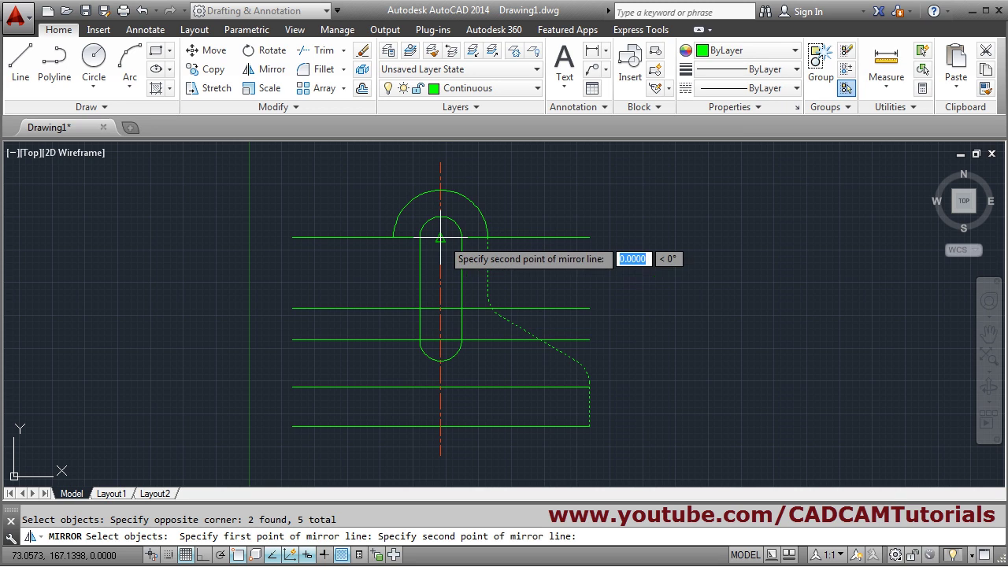
left_click(440, 426)
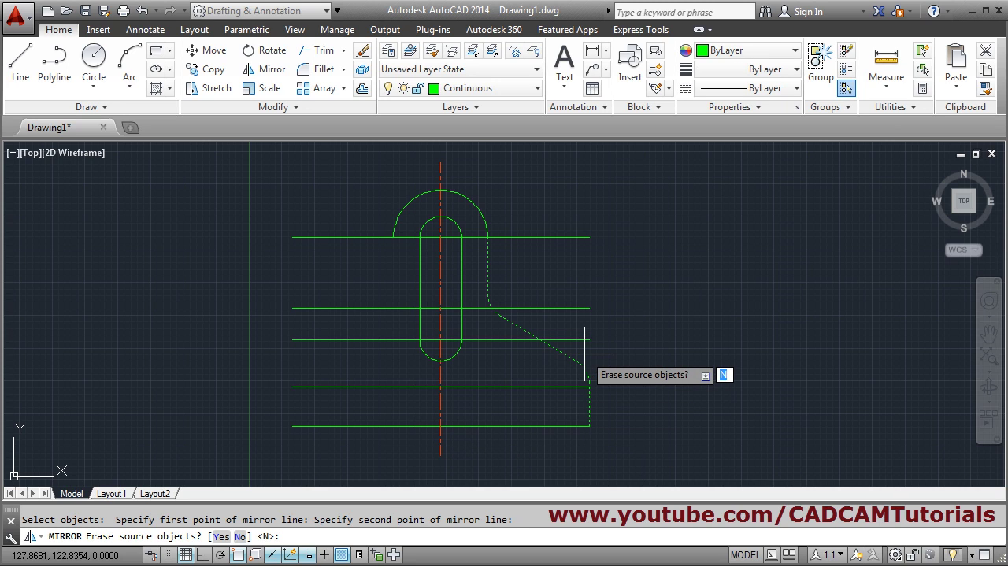
key("Return")
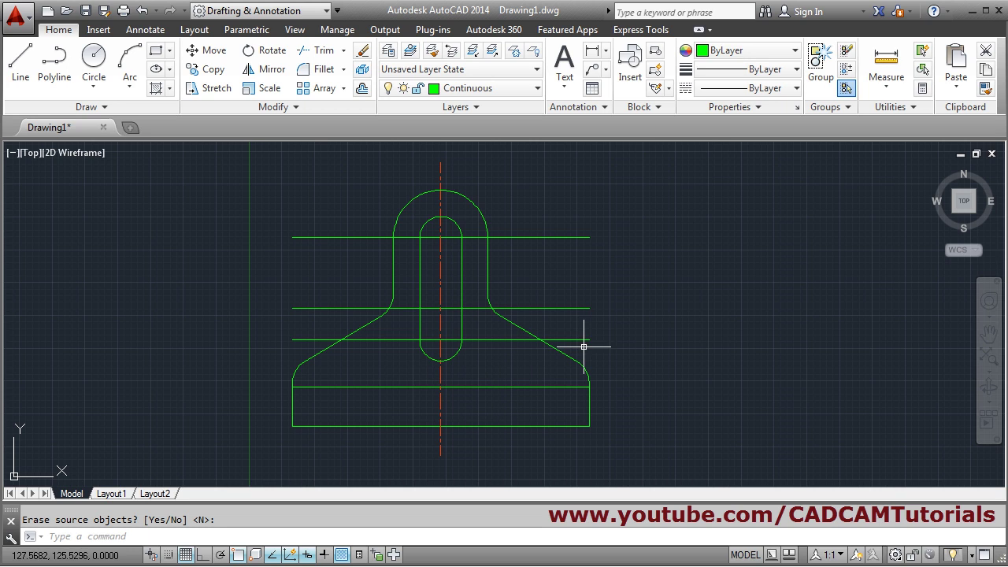
Step: Match the properties of the vertical centerline onto the three horizontal construction lines crossing the upper profile and slot
left_click(984, 90)
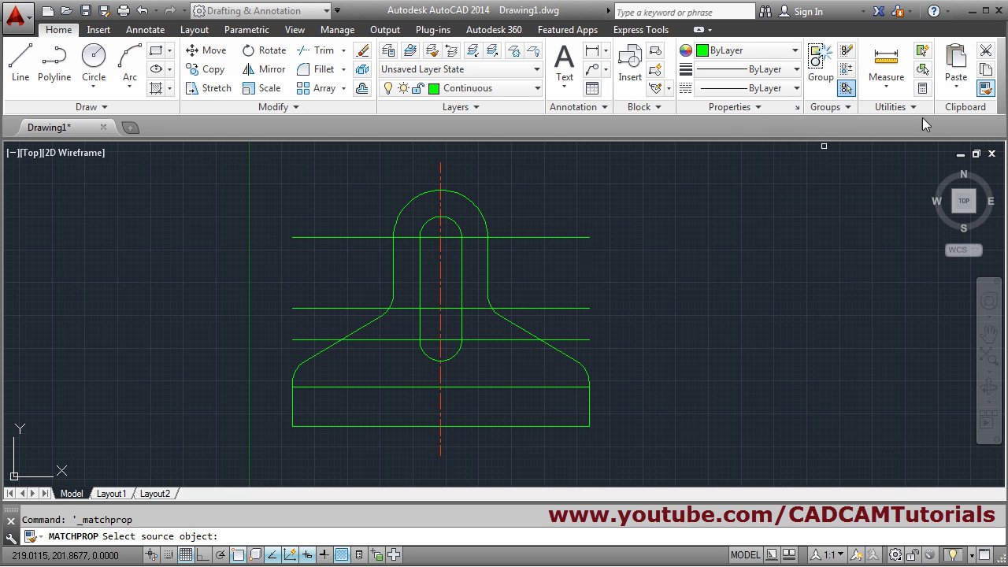
left_click(440, 270)
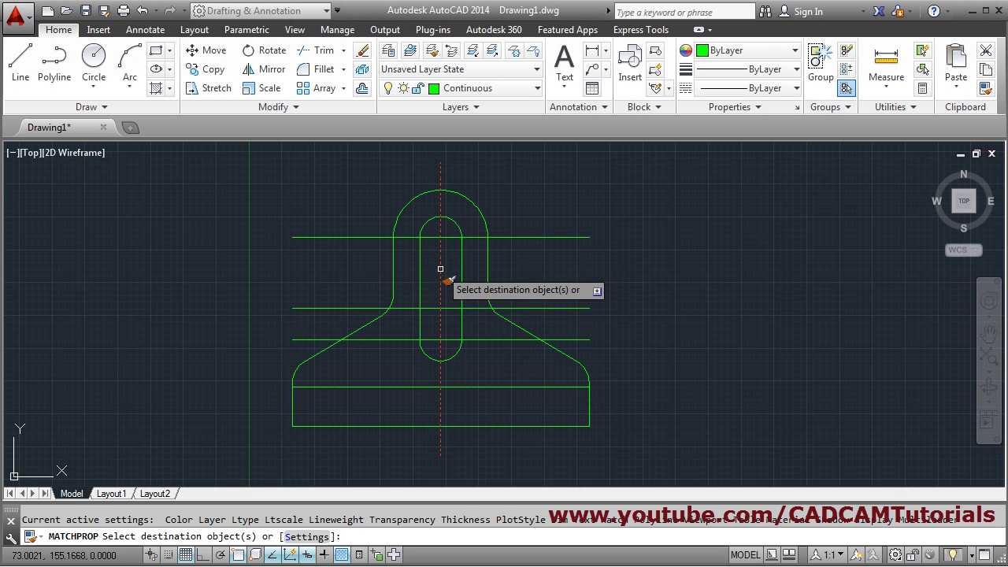
left_click(531, 237)
left_click(537, 307)
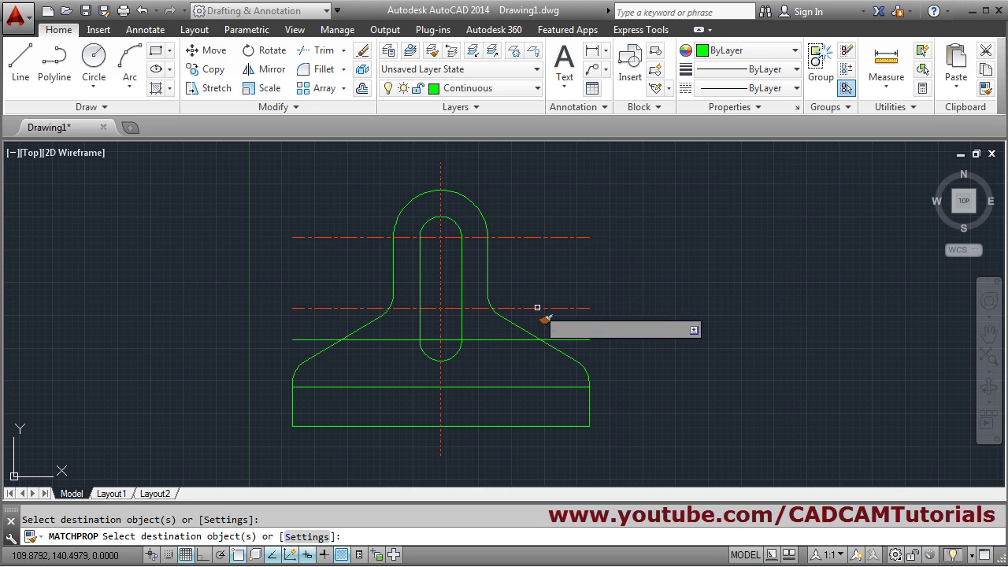
left_click(501, 339)
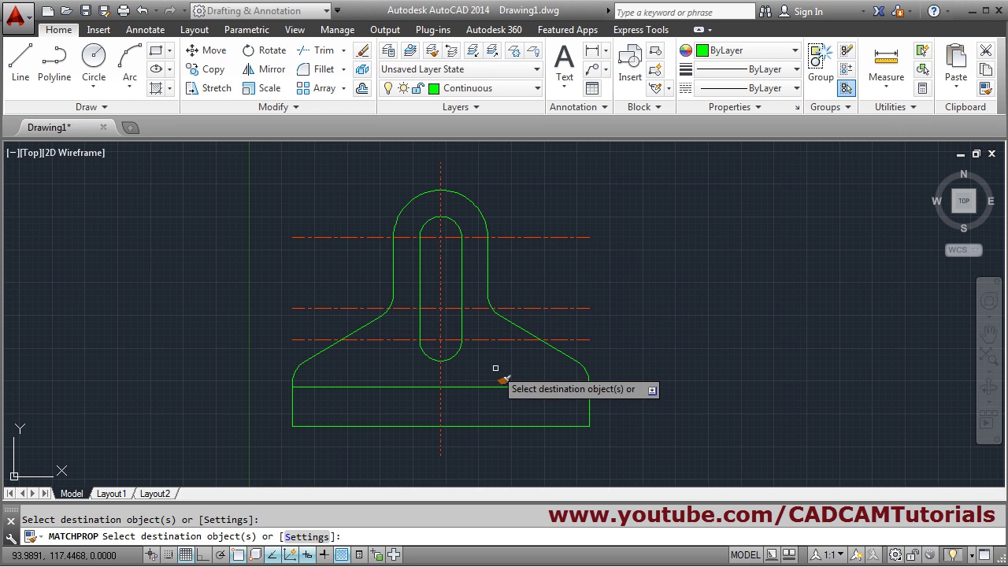
key("Return")
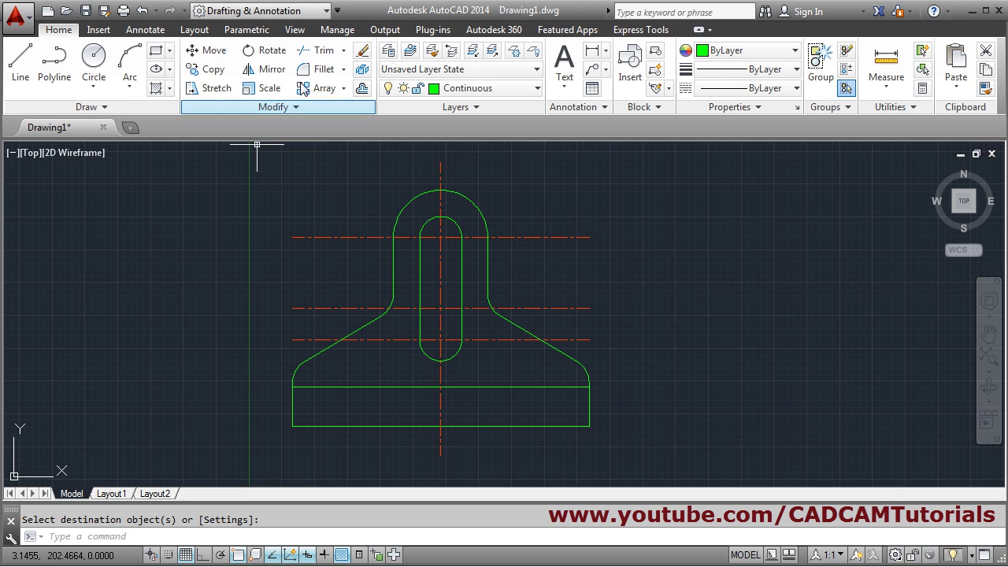
Step: Erase the middle horizontal centerline, which passes through the fillets between the vertical sides and sloped edges
left_click(362, 50)
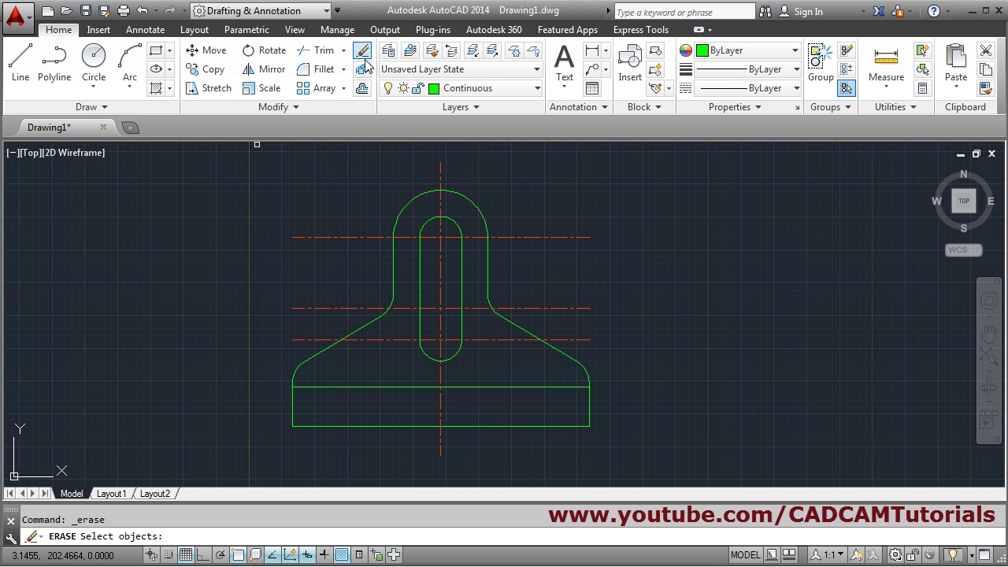
left_click(527, 308)
key("Return")
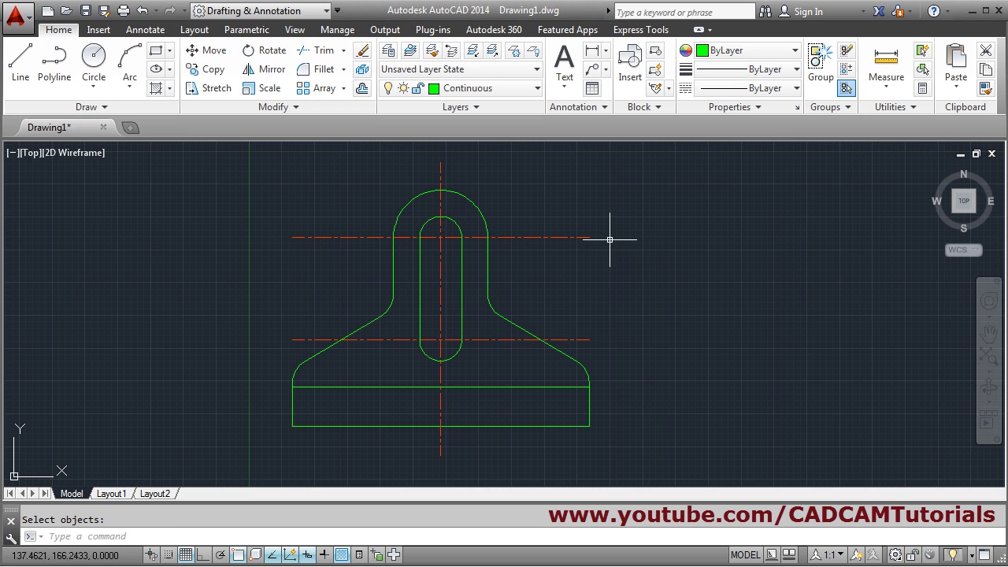
Step: Shorten the upper horizontal centerline with Break so both ends extend just past the sides of the outer arc
left_click(288, 109)
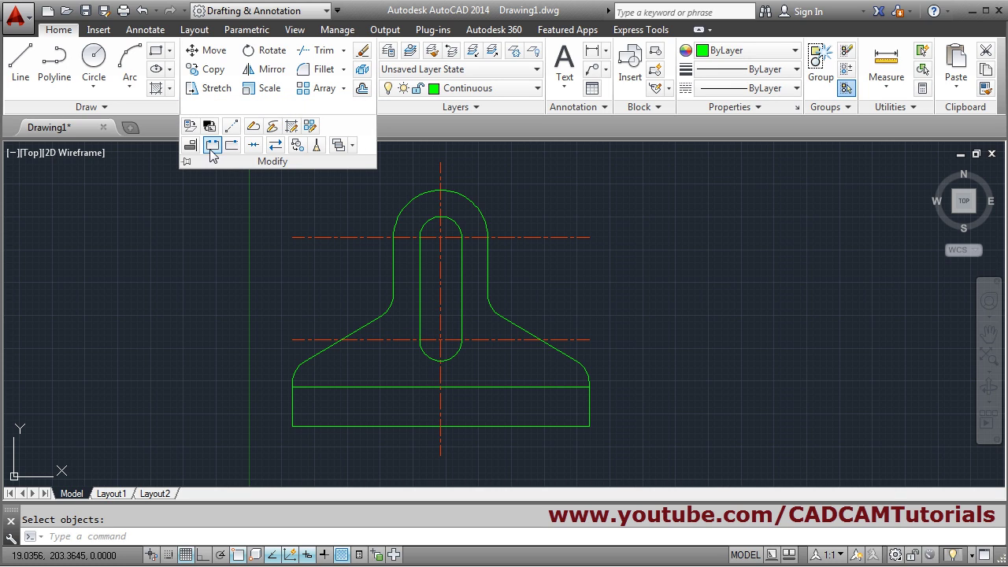
left_click(211, 146)
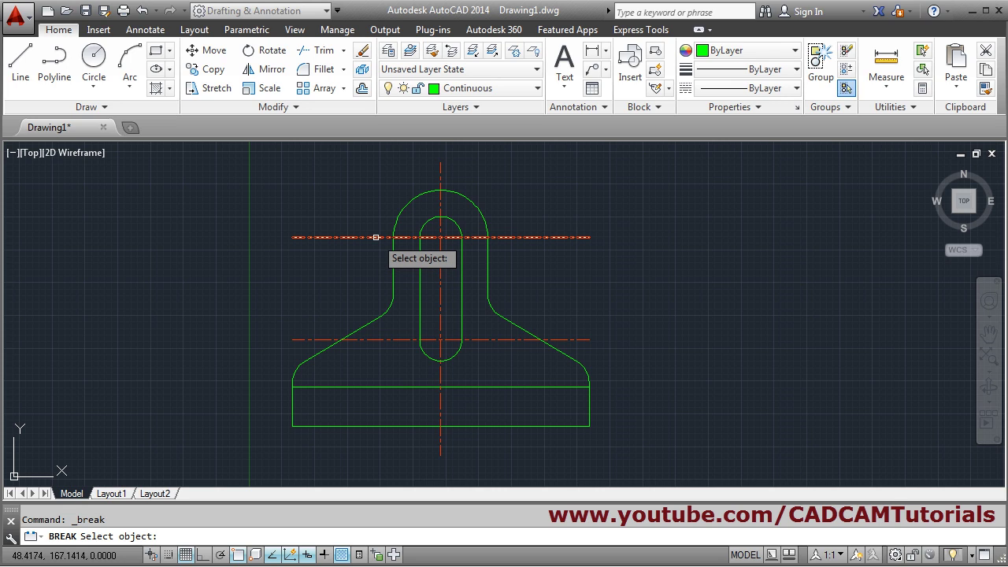
left_click(377, 237)
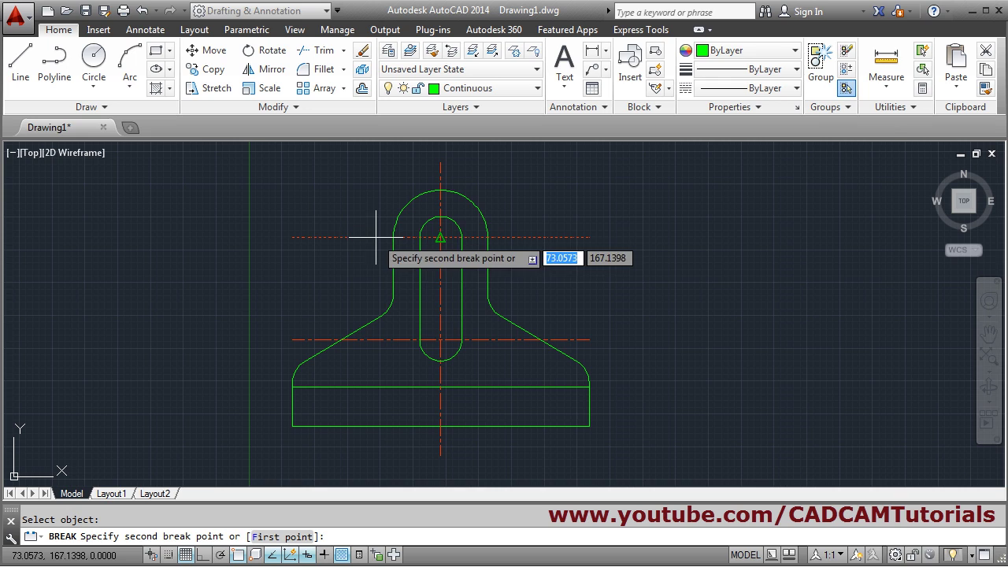
left_click(241, 234)
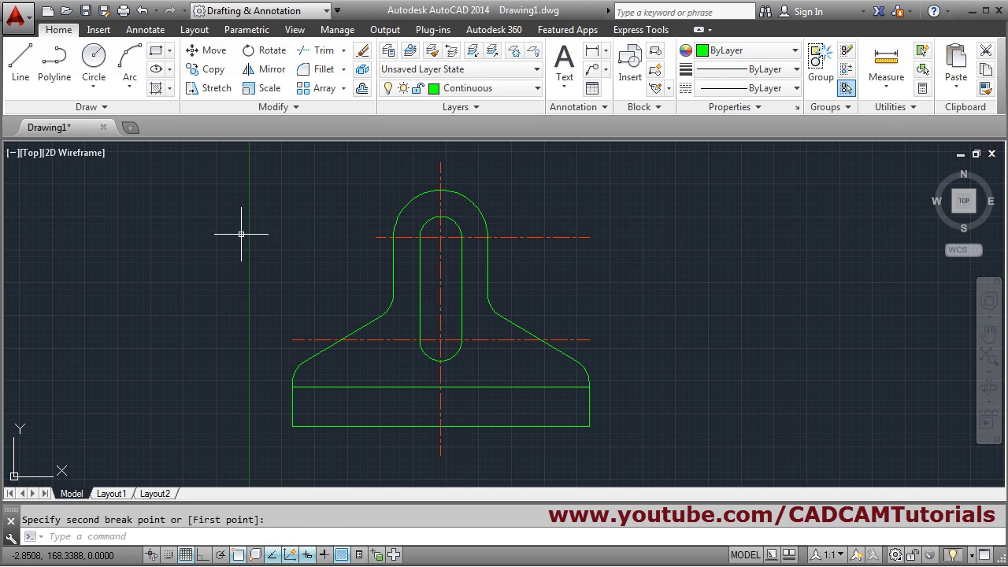
key("Return")
left_click(501, 237)
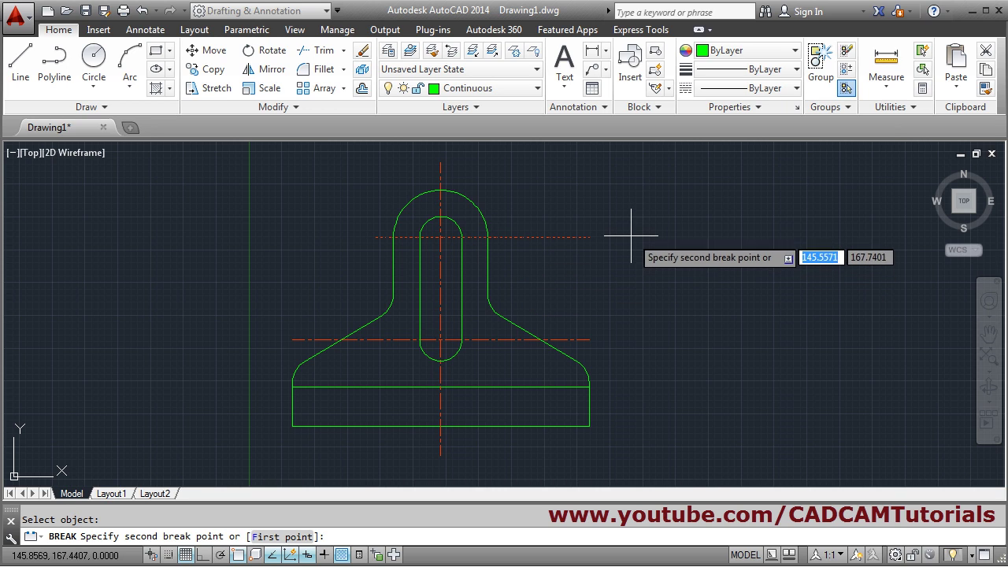
left_click(633, 235)
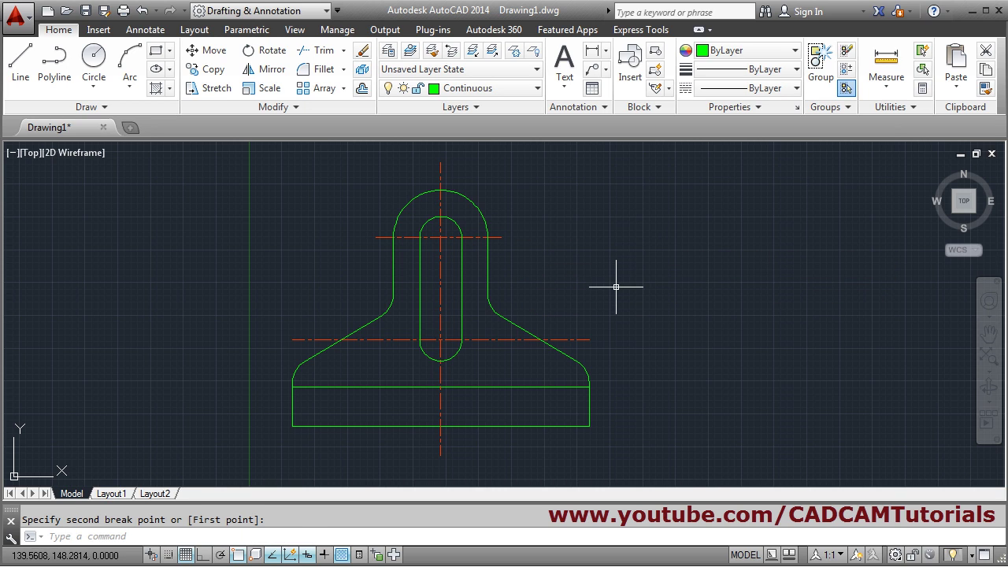
Step: Shorten the lower horizontal centerline with Break so both ends extend just past the slot's sides
key("Return")
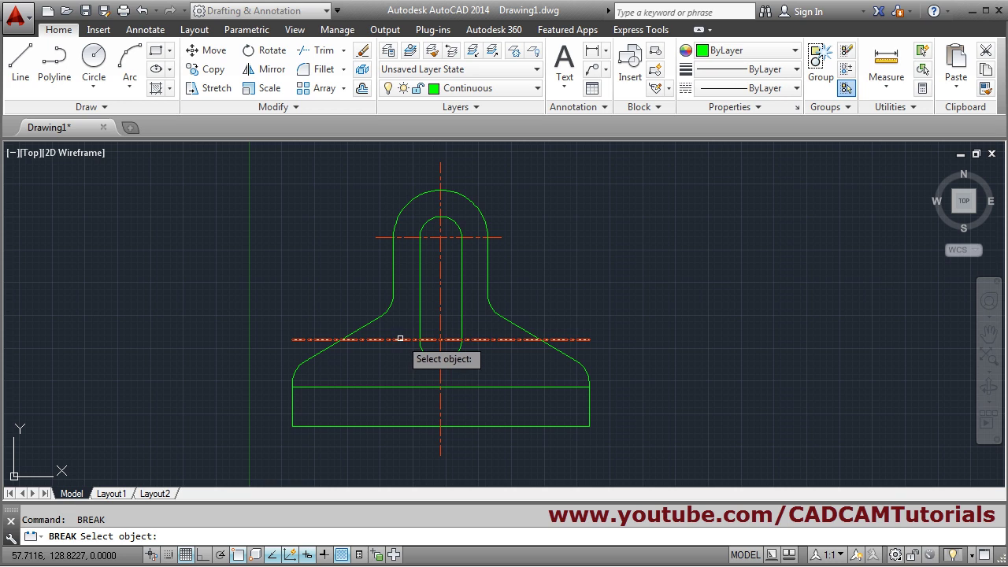
left_click(401, 339)
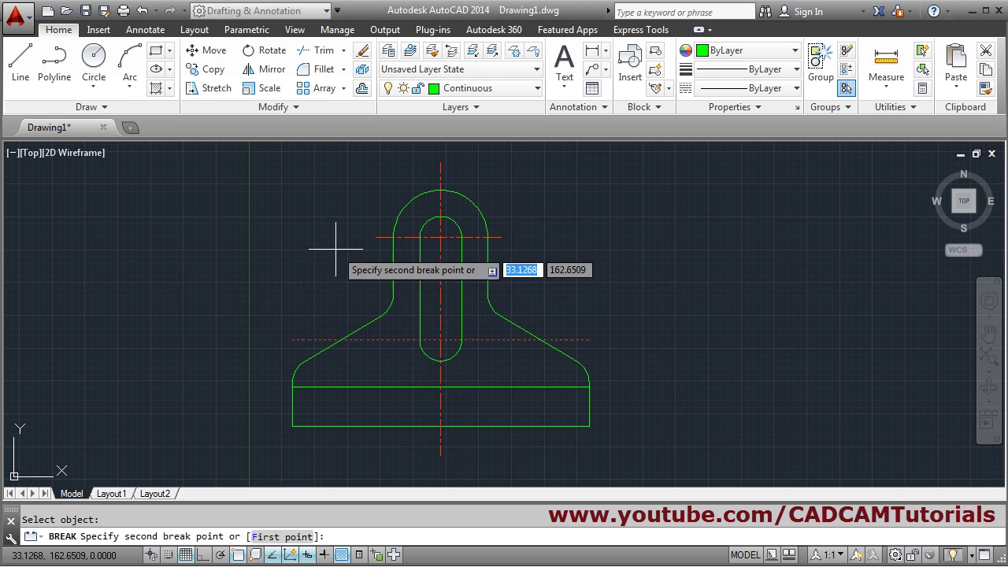
left_click(256, 308)
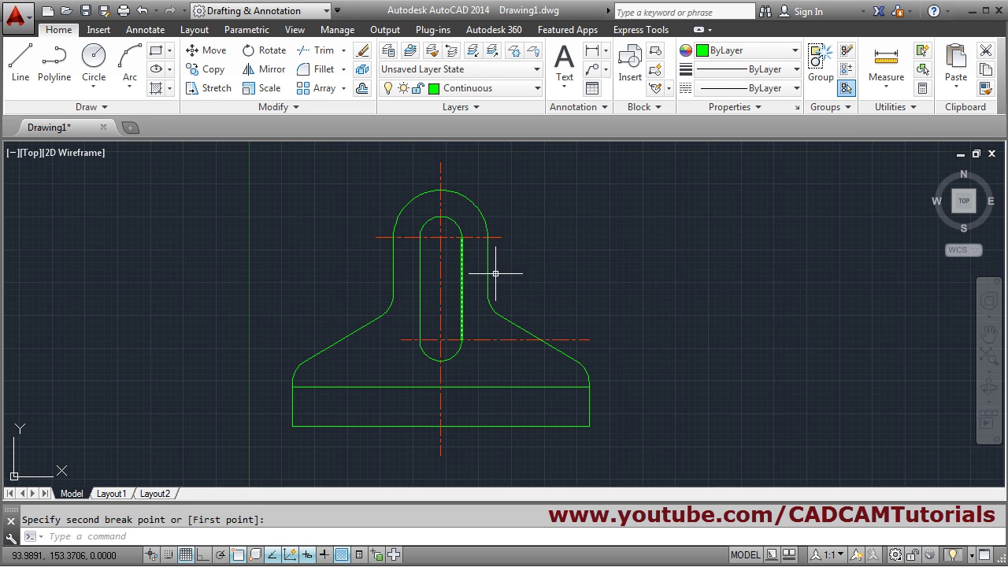
key("Return")
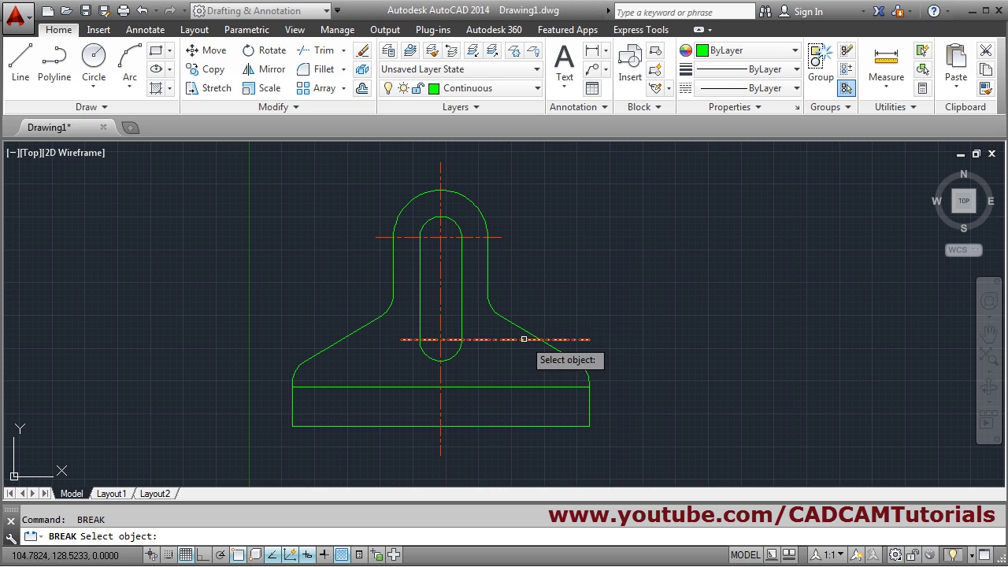
left_click(481, 340)
left_click(658, 309)
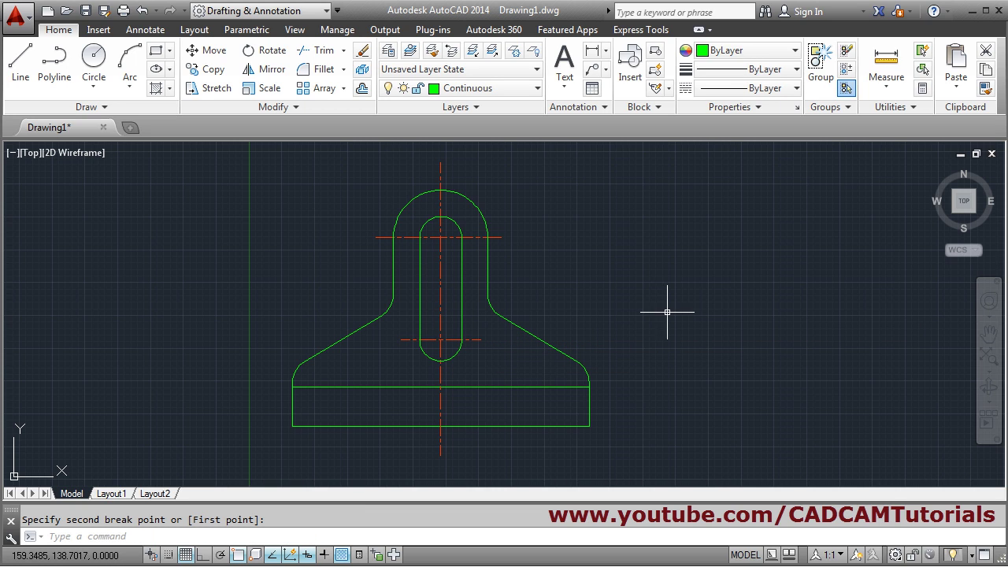
key("Return")
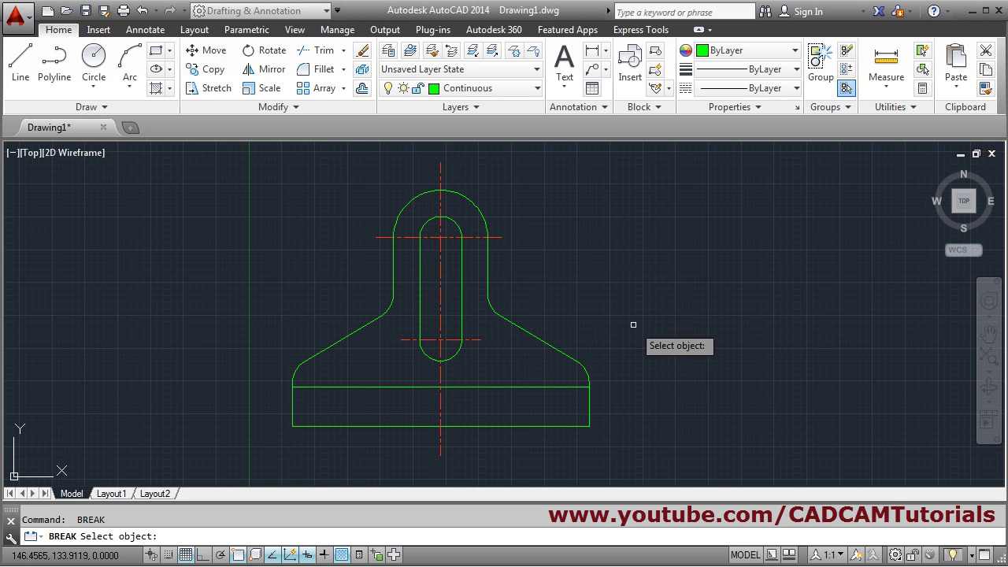
key("Escape")
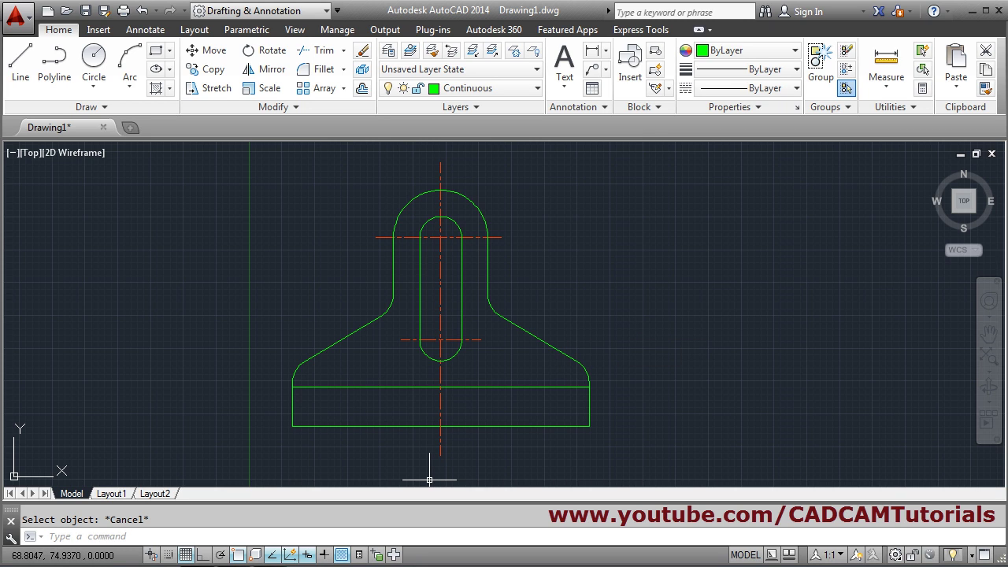
Step: Check the reference's lower view and, with Ortho on, draw its 113-long horizontal top edge about 22 below the base, aligned with both base ends
key("alt+Tab")
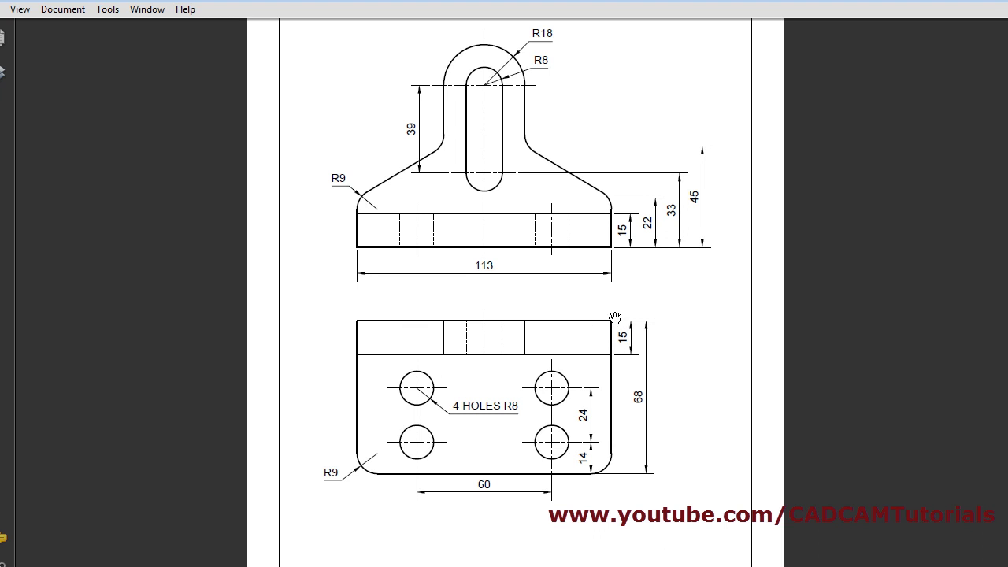
left_click(965, 4)
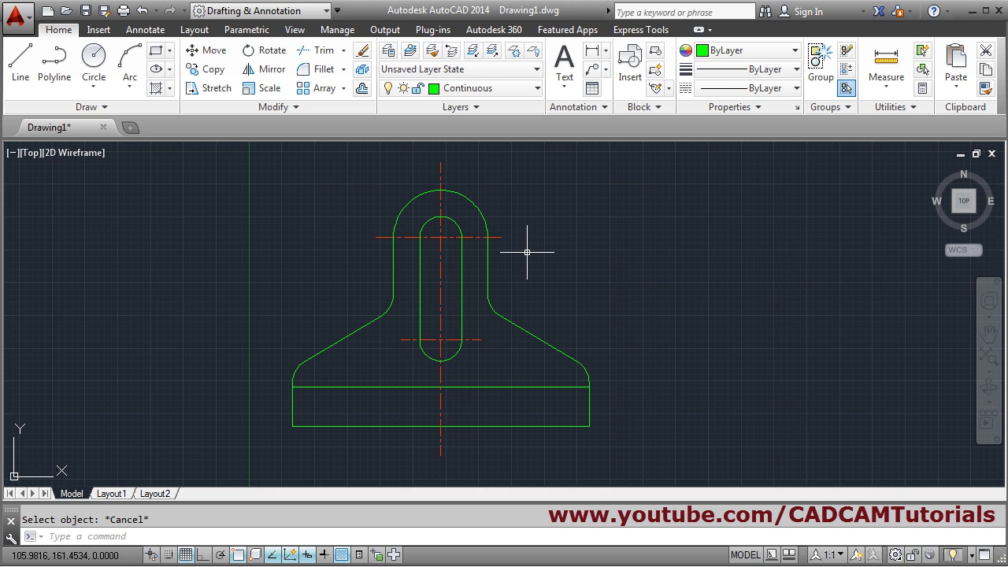
scroll(527, 252, "down", 2)
middle_click_drag(513, 367, 495, 318)
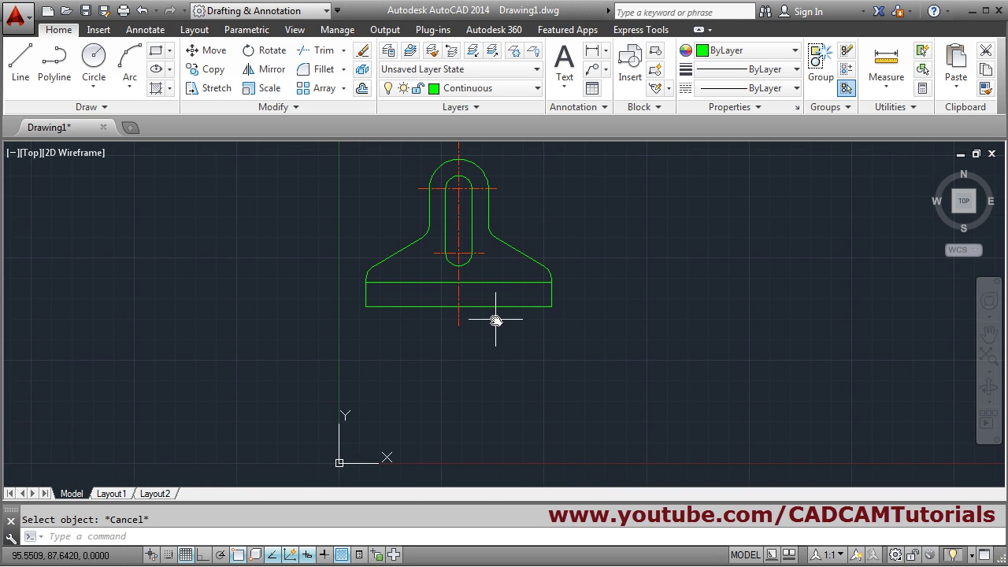
left_click(19, 74)
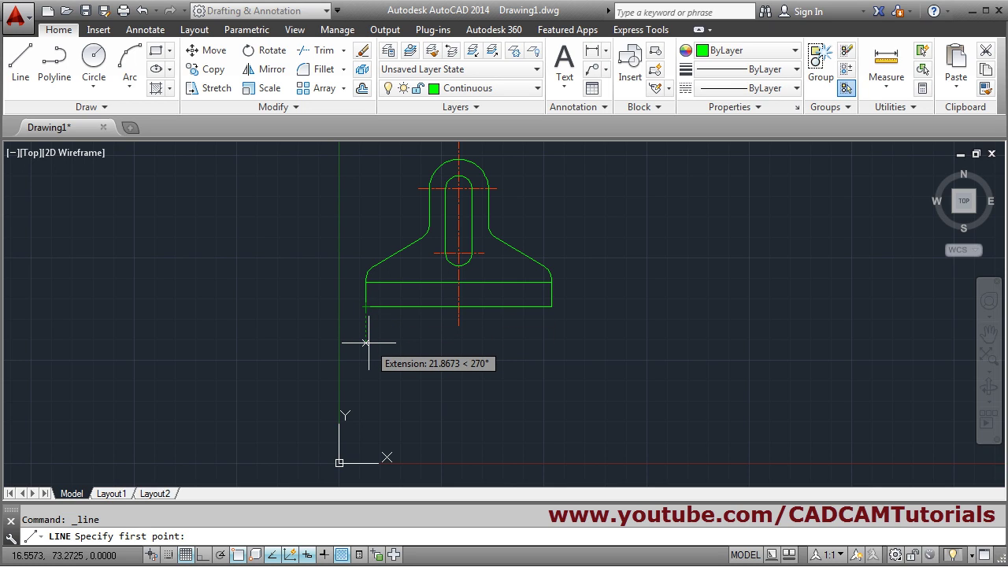
left_click(366, 343)
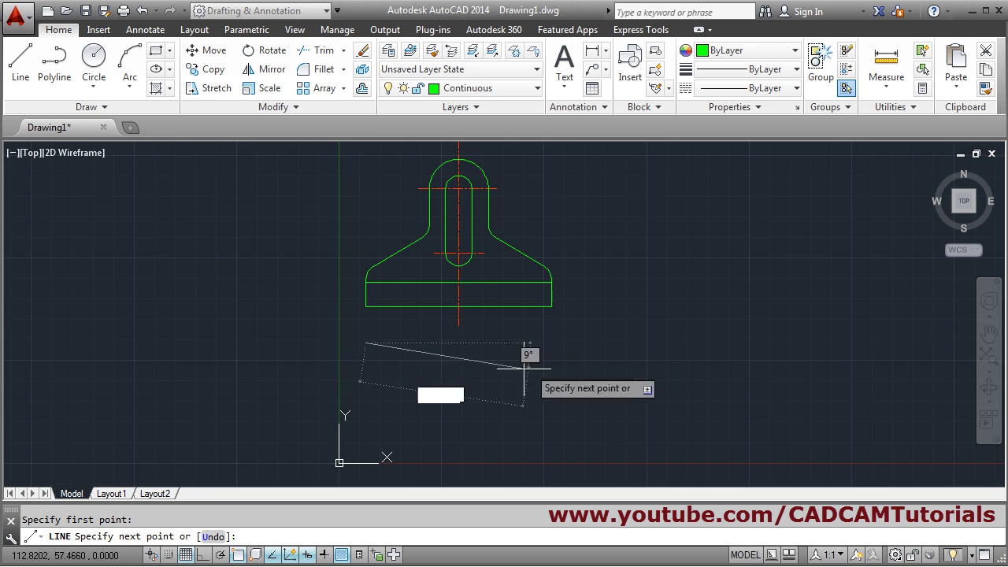
left_click(203, 555)
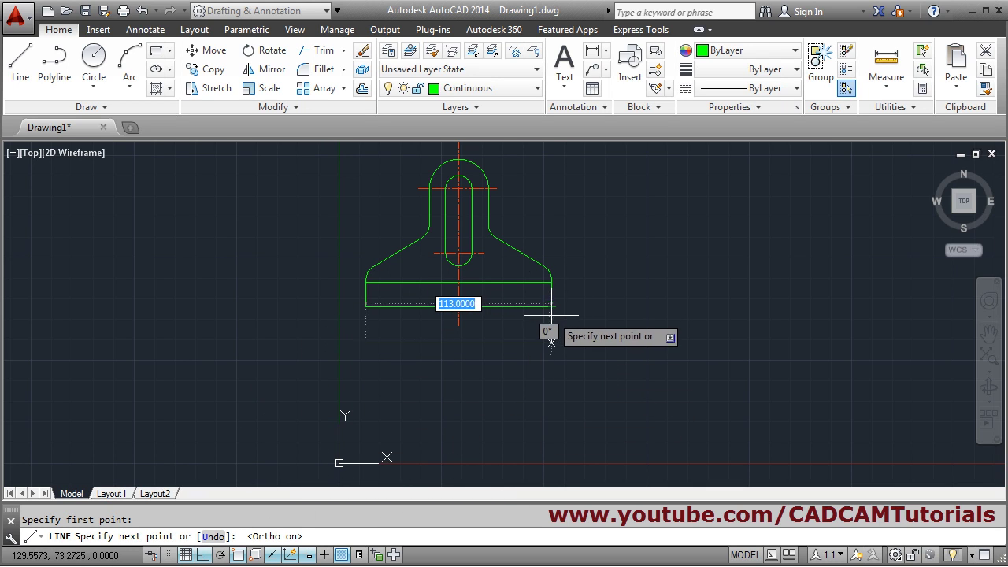
left_click(551, 343)
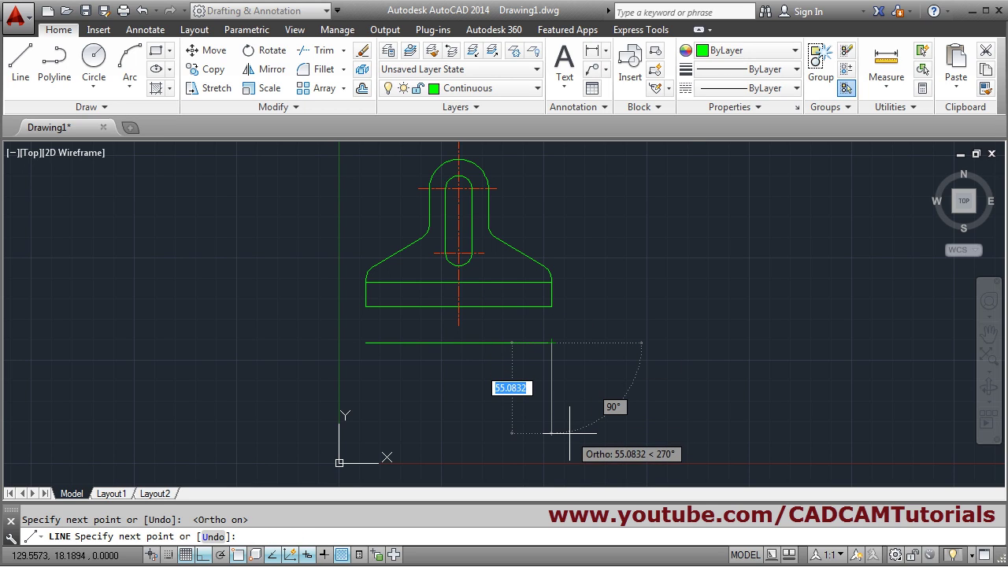
key("Return")
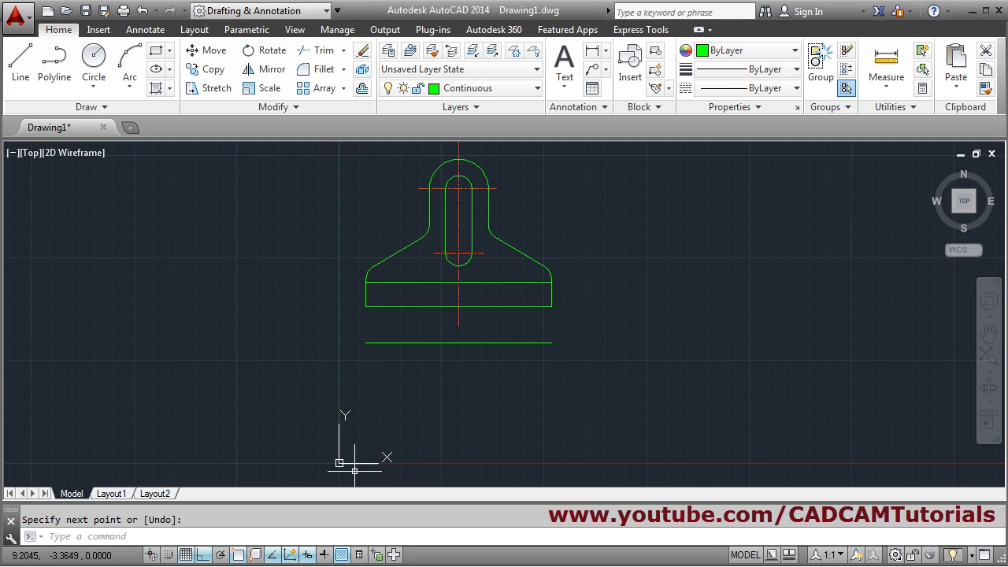
Step: Set the UCSICON display to Noorigin so the coordinate icon stays out of the drawing
type("uc")
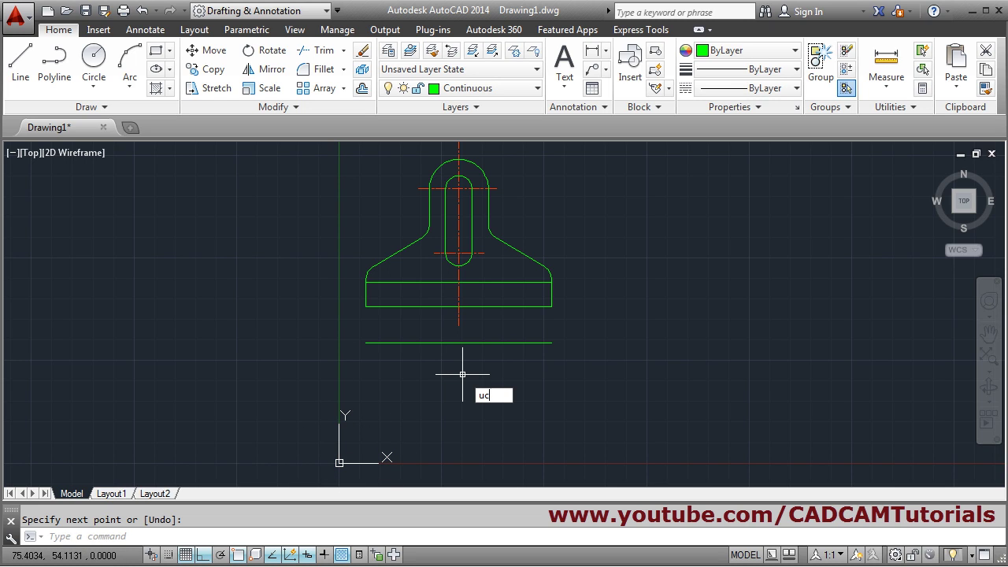
type("si")
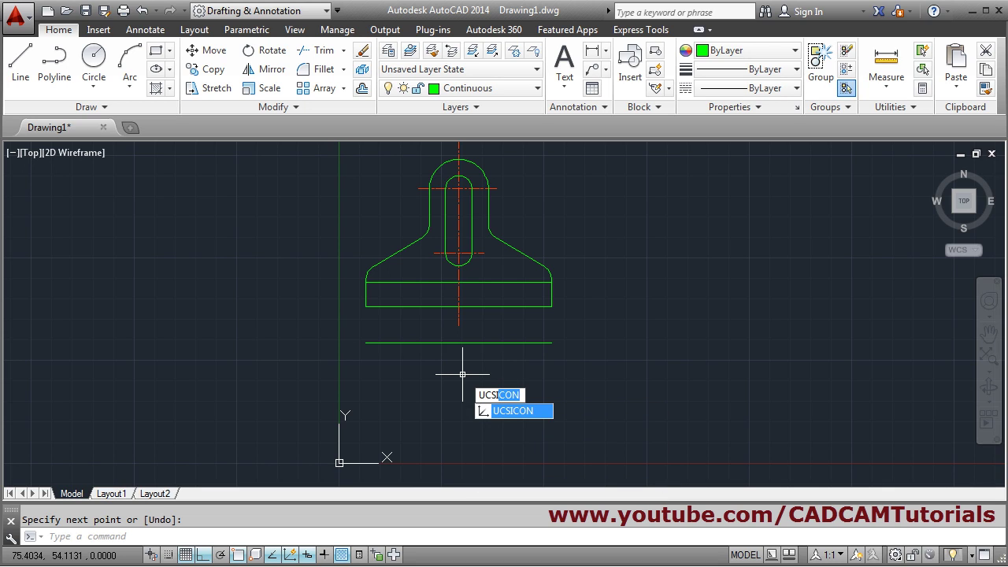
key("Return")
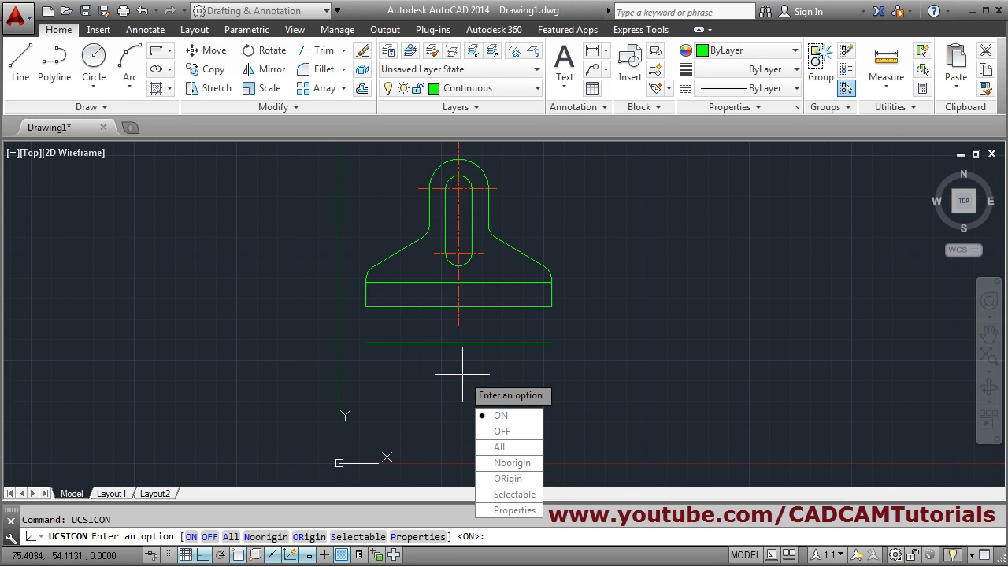
left_click(516, 463)
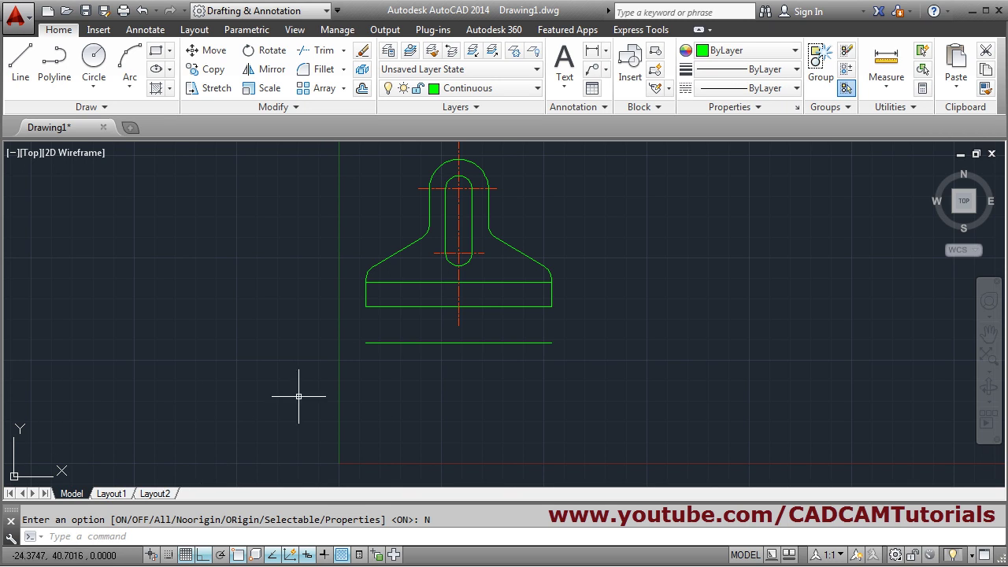
Step: Offset the lower view's top edge 15 downward
left_click(362, 89)
type("15")
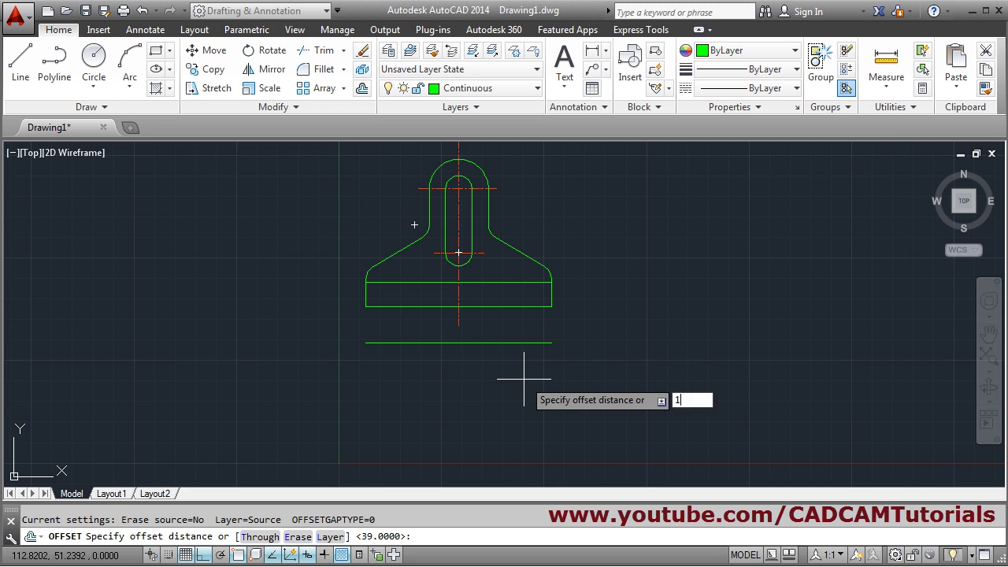
key("Return")
left_click(509, 344)
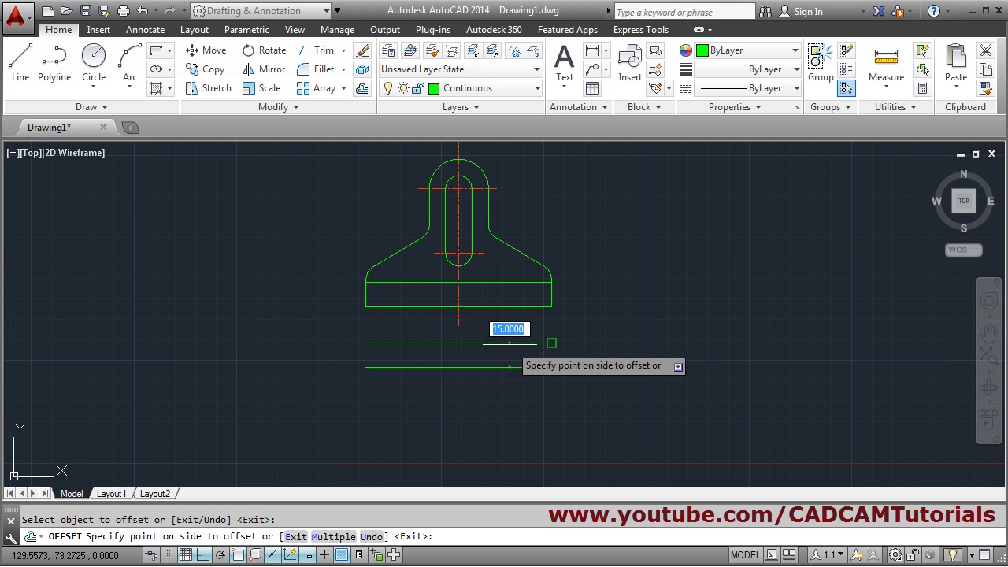
left_click(505, 391)
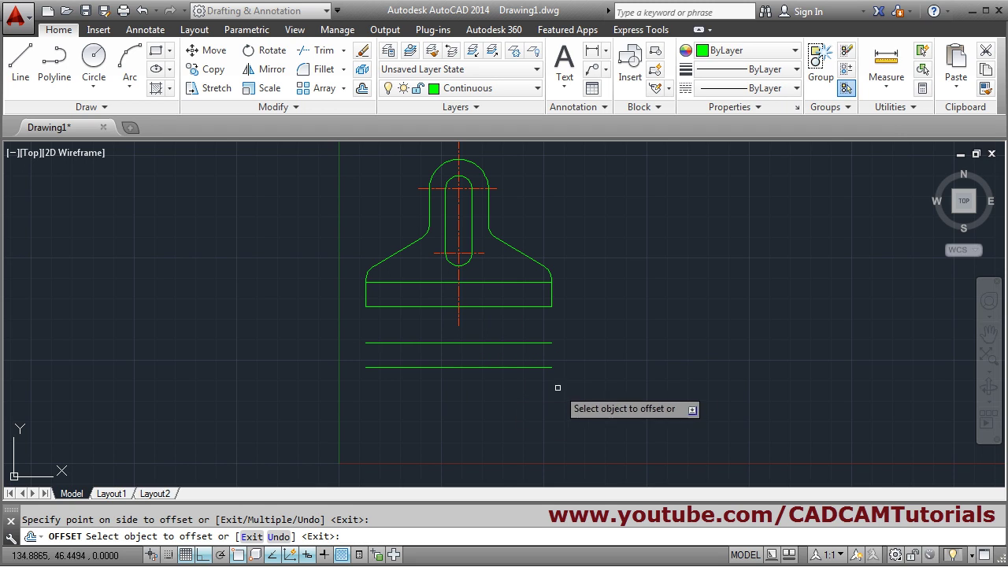
Step: Offset the lower view's top edge 68 downward to create its bottom edge
left_click(519, 343)
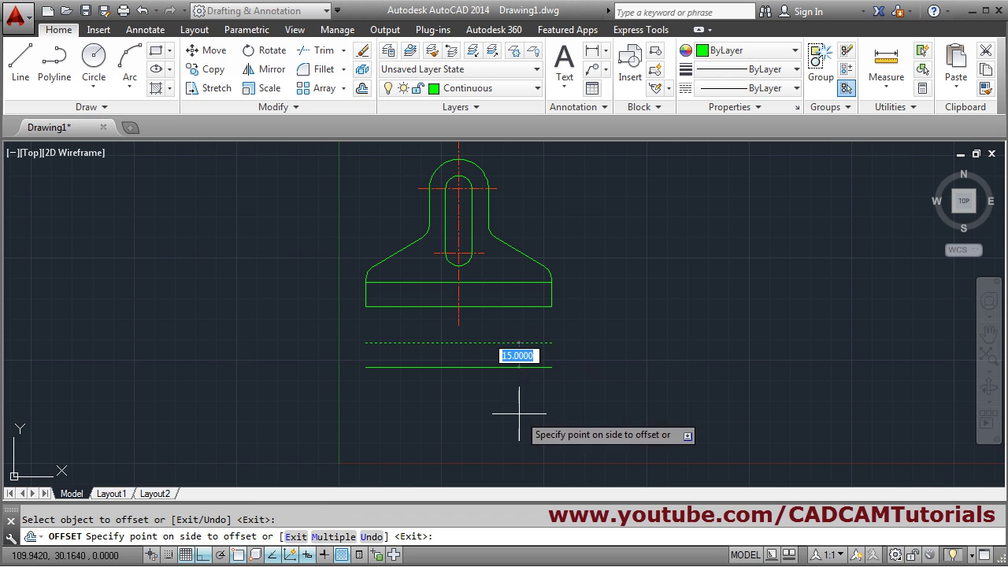
type("68")
key("Return")
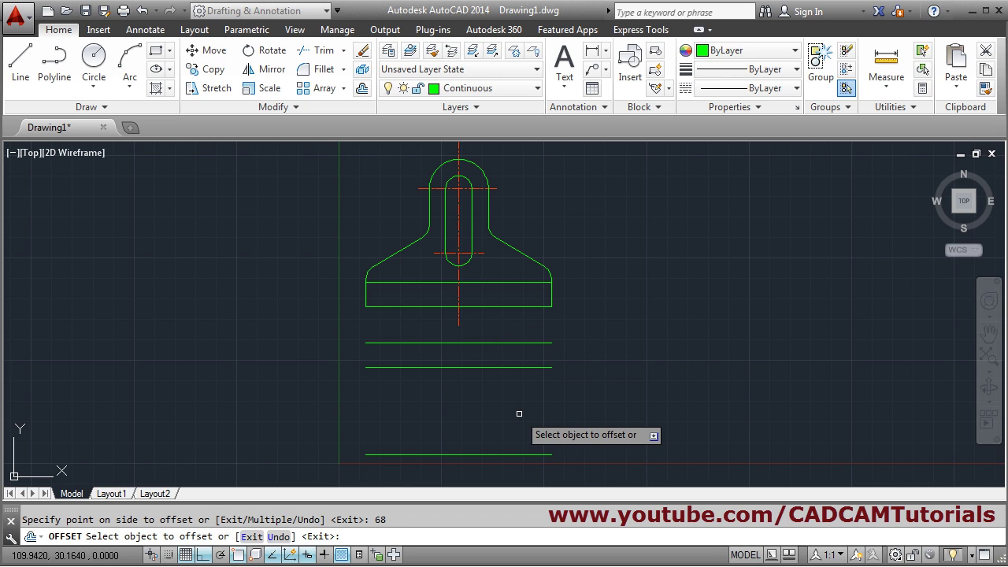
key("Return")
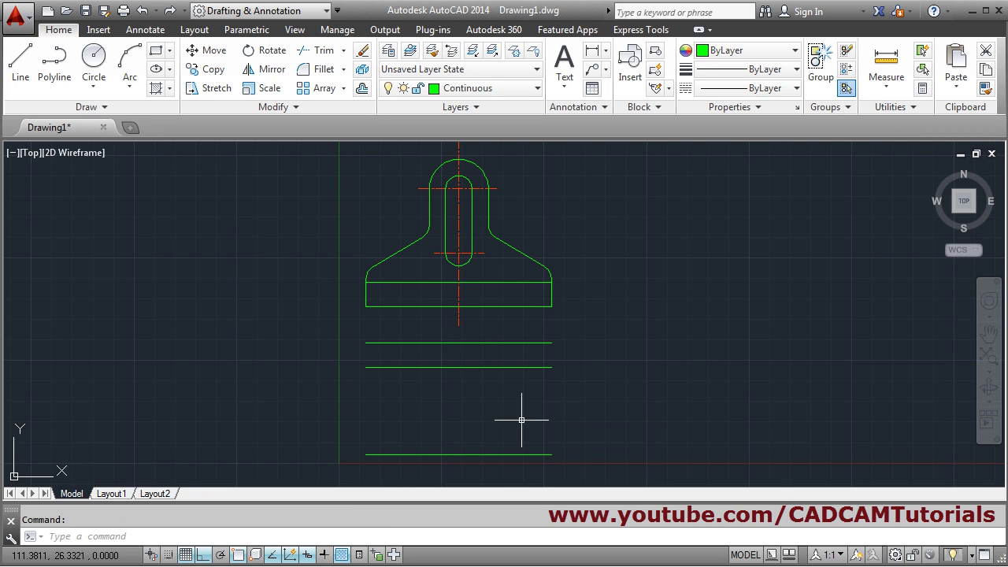
Step: Draw vertical lines joining the top and bottom edges at both ends to close the lower view's outline
left_click(21, 61)
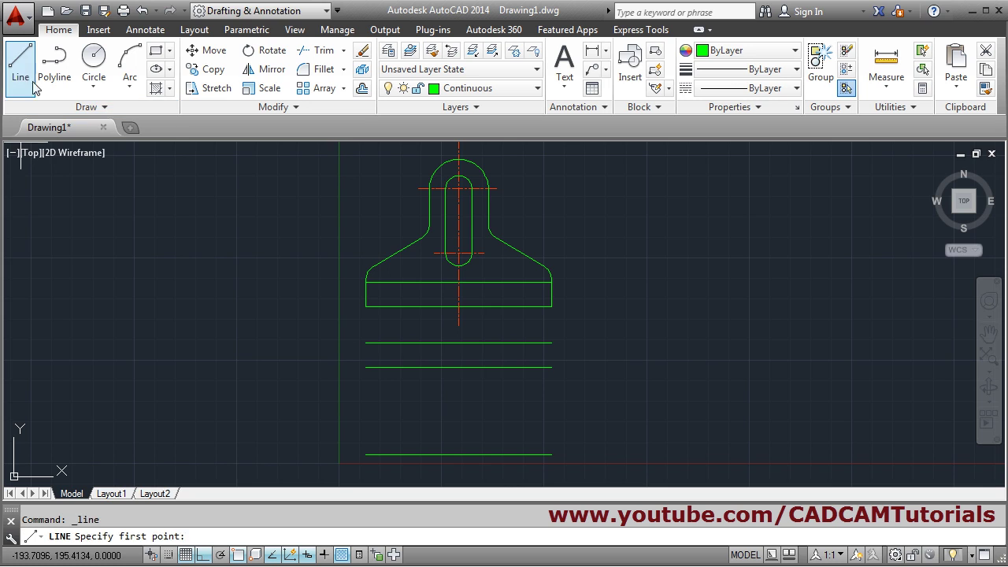
left_click(366, 342)
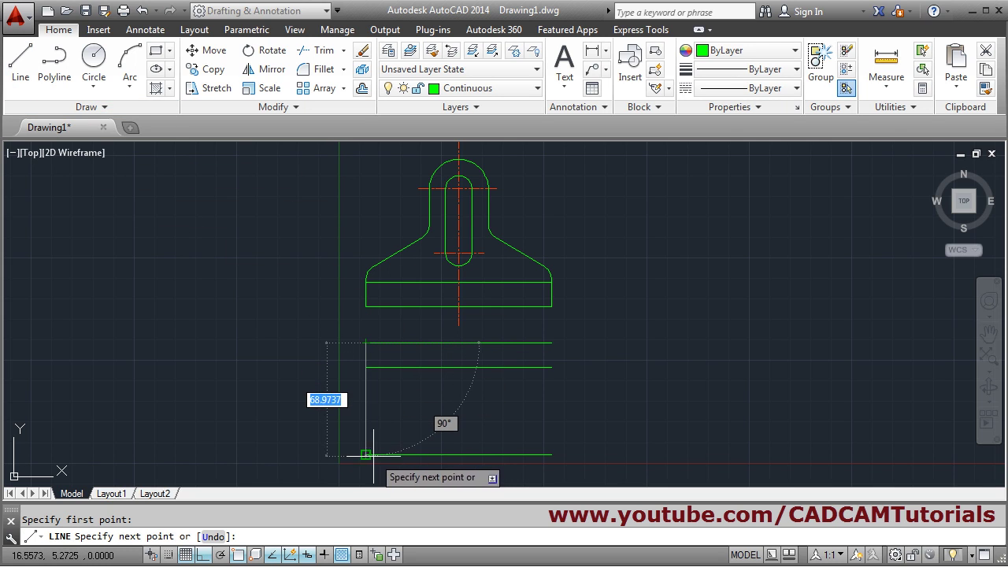
left_click(366, 454)
left_click(512, 415)
key("Return")
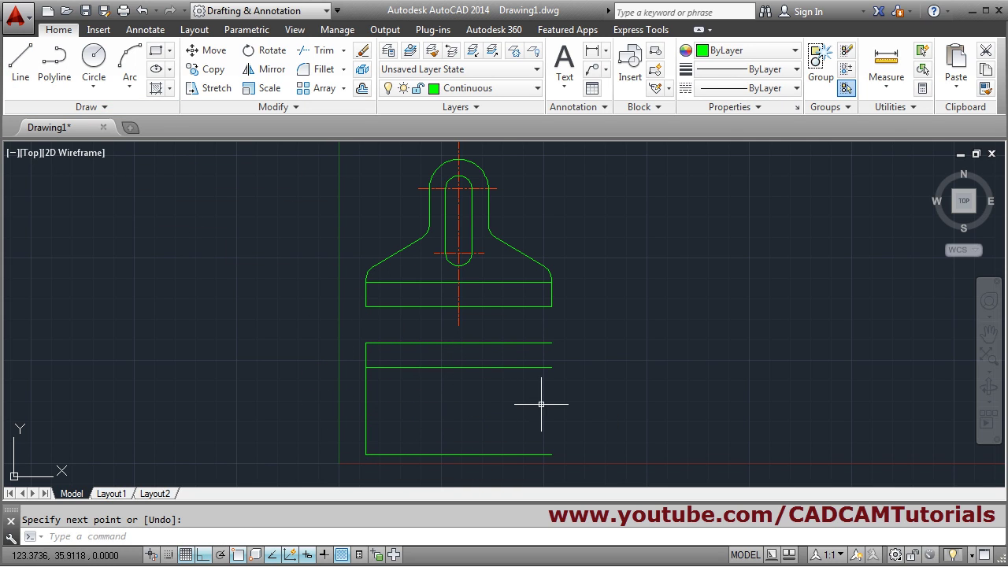
key("Return")
left_click(551, 343)
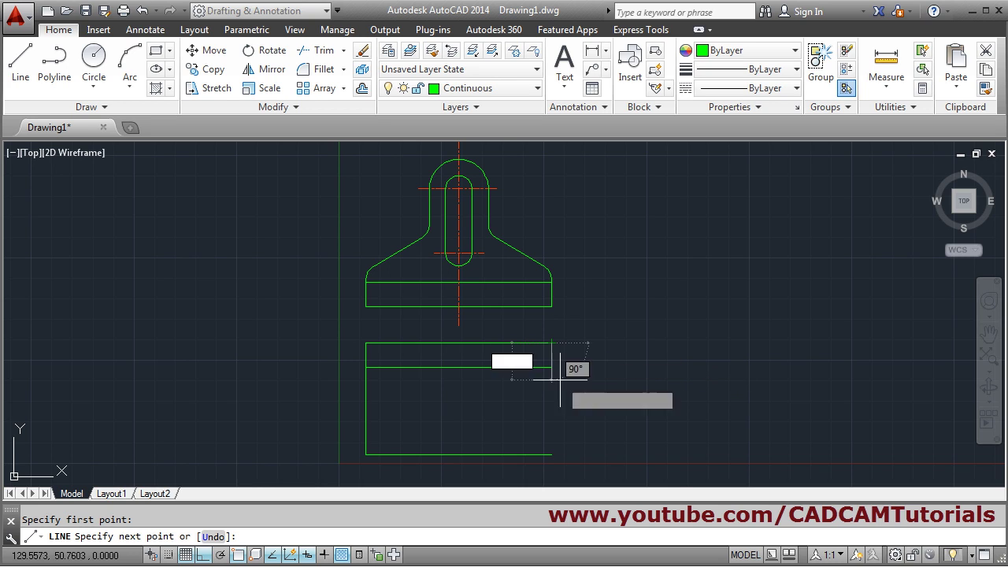
left_click(551, 454)
key("Return")
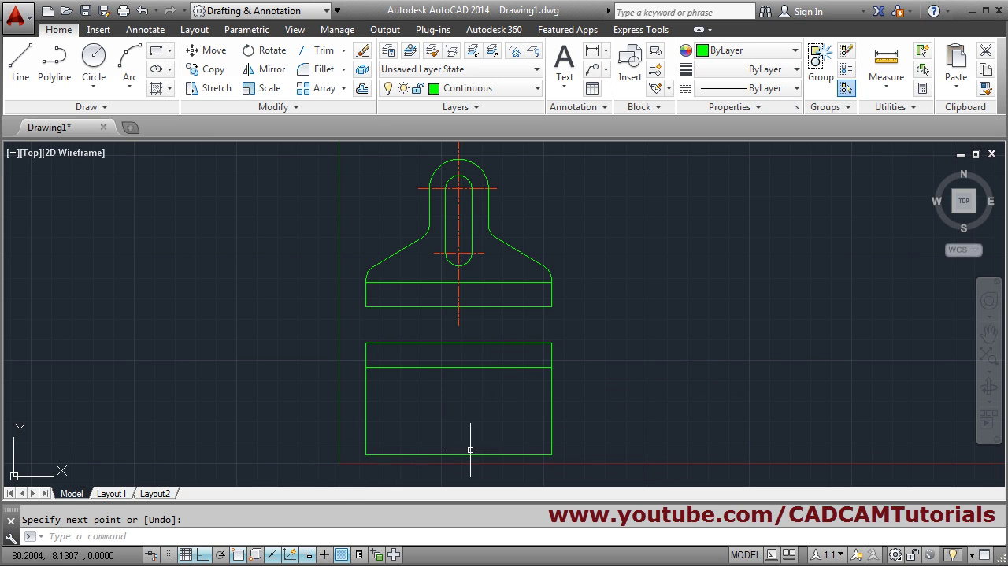
Step: Fillet both bottom corners of the lower view with radius 9 using the Multiple option
left_click(313, 72)
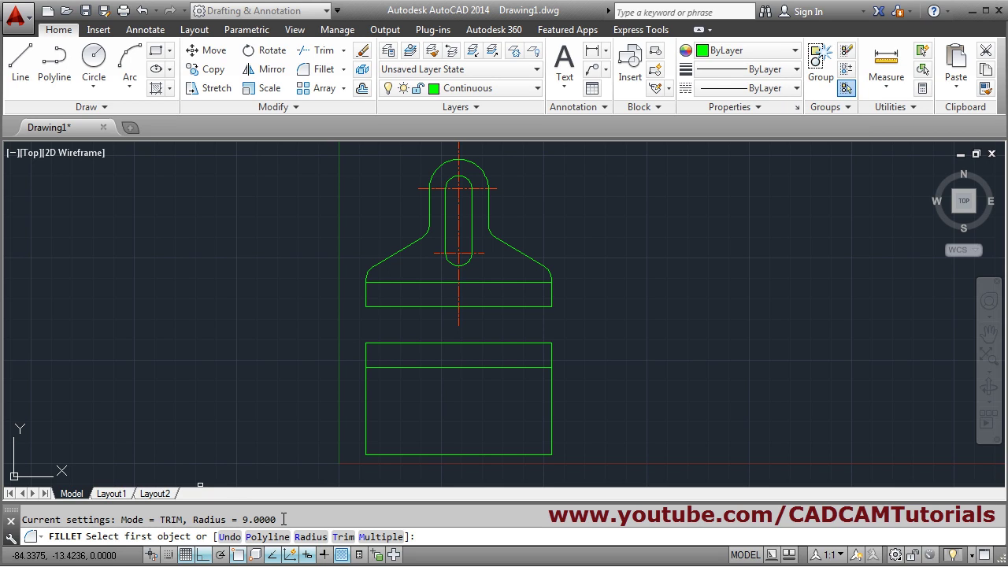
left_click(380, 539)
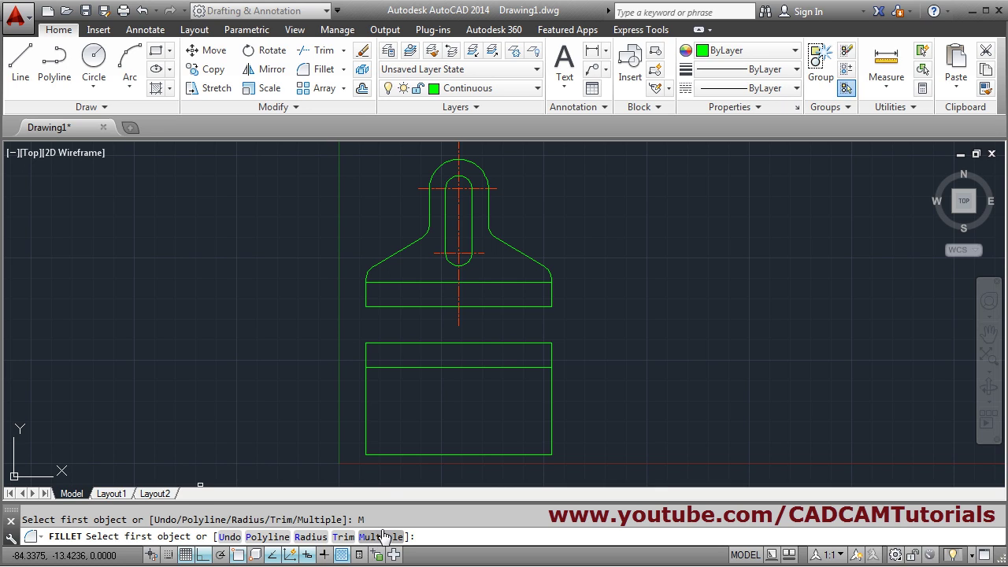
left_click(366, 428)
left_click(387, 455)
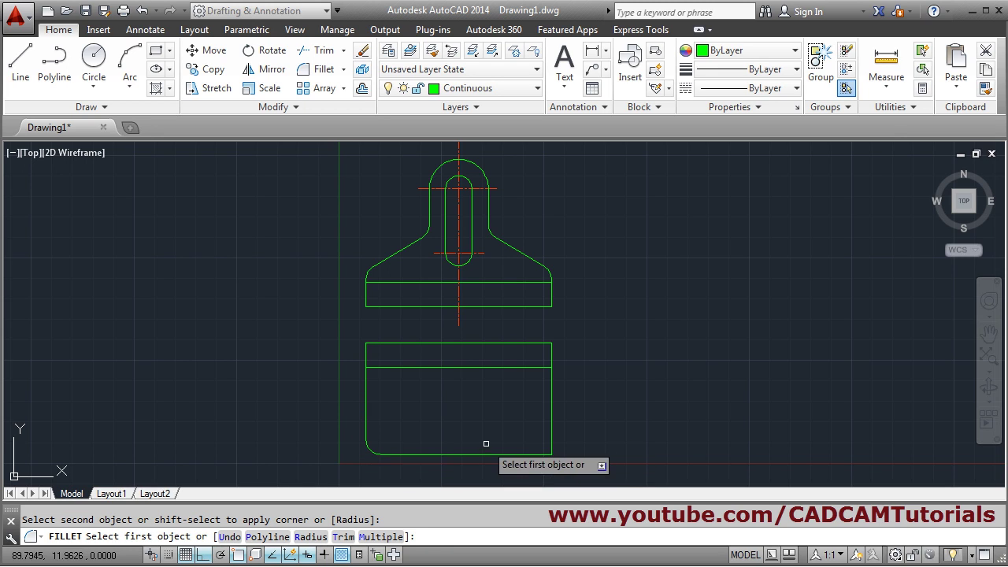
left_click(517, 455)
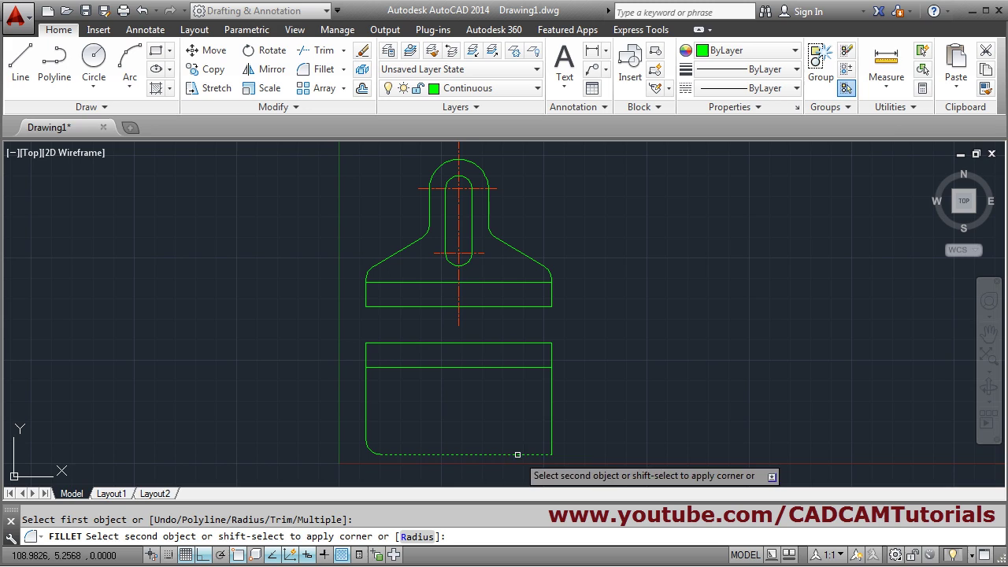
left_click(551, 433)
key("Escape")
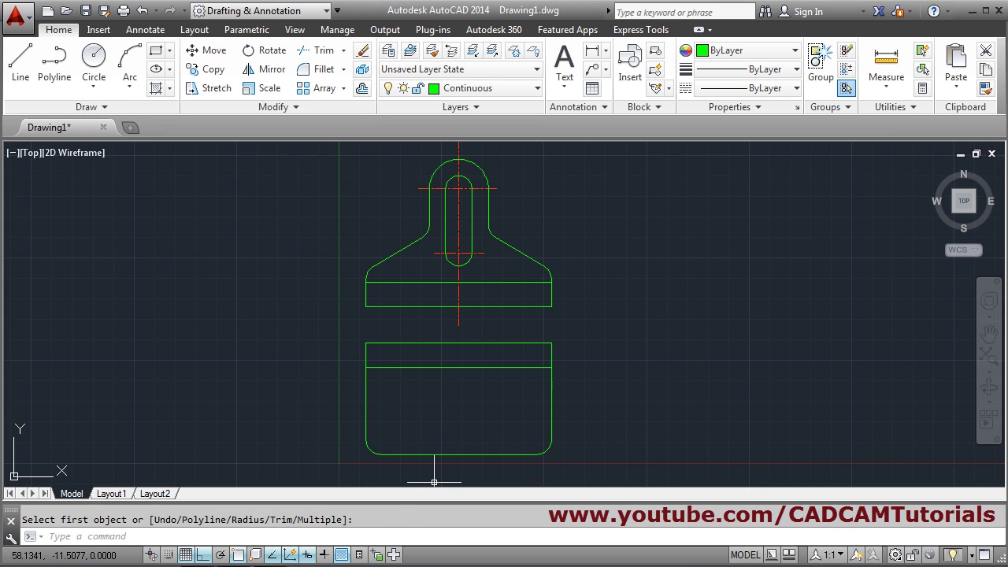
Step: Check the hole layout in the reference and draw a vertical line between the midpoints of the lower view's top and bottom edges
left_click(233, 546)
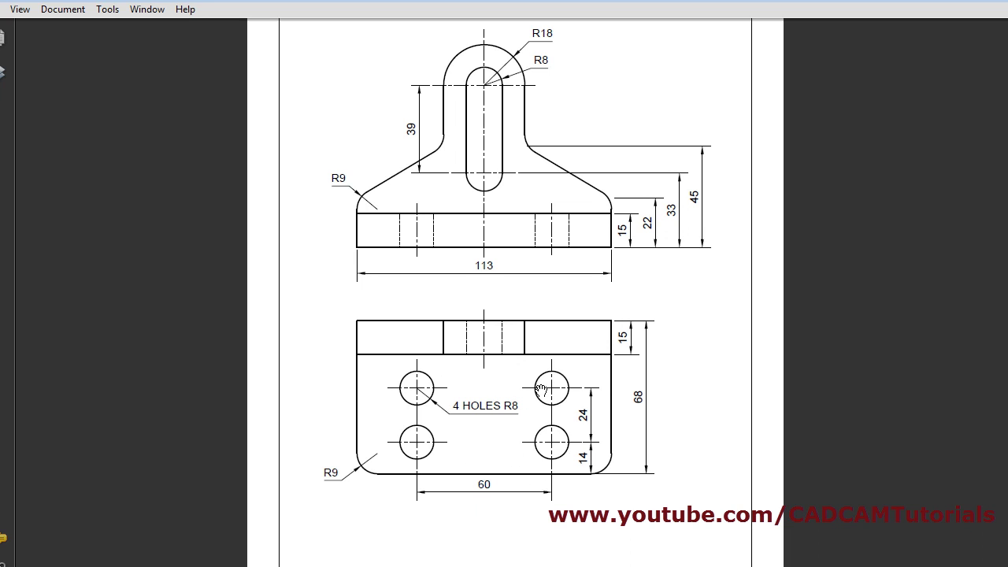
left_click(959, 3)
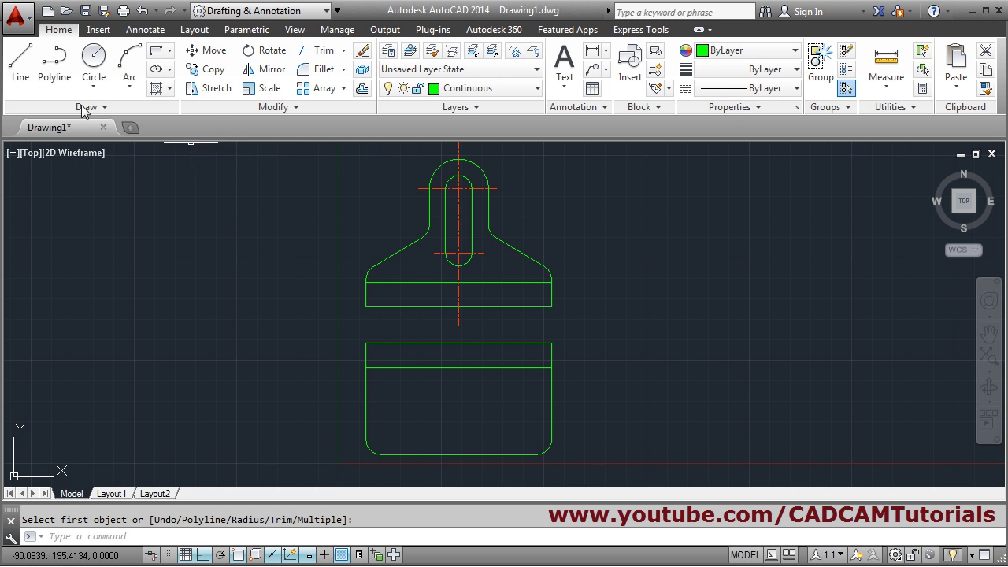
left_click(21, 60)
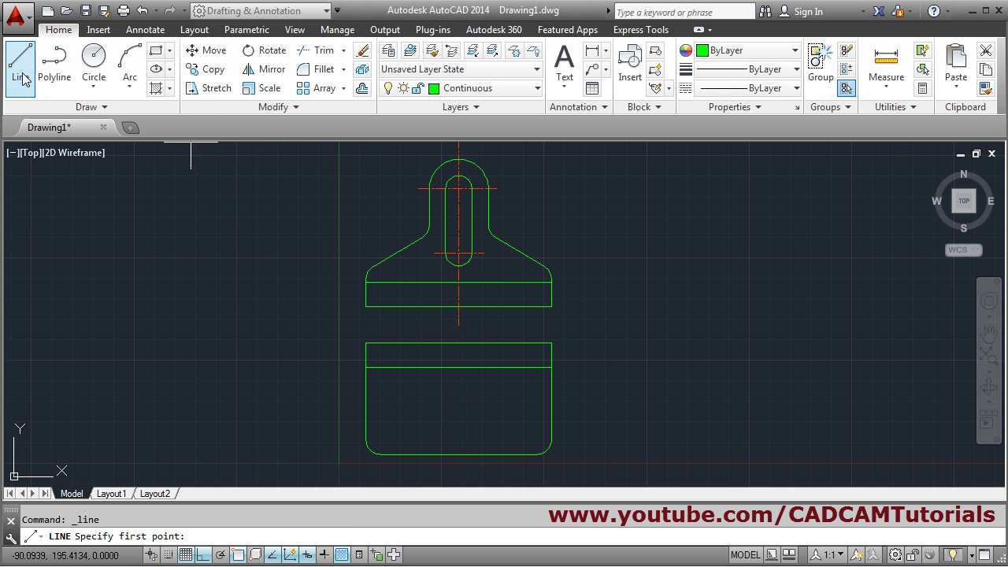
left_click(458, 344)
left_click(458, 454)
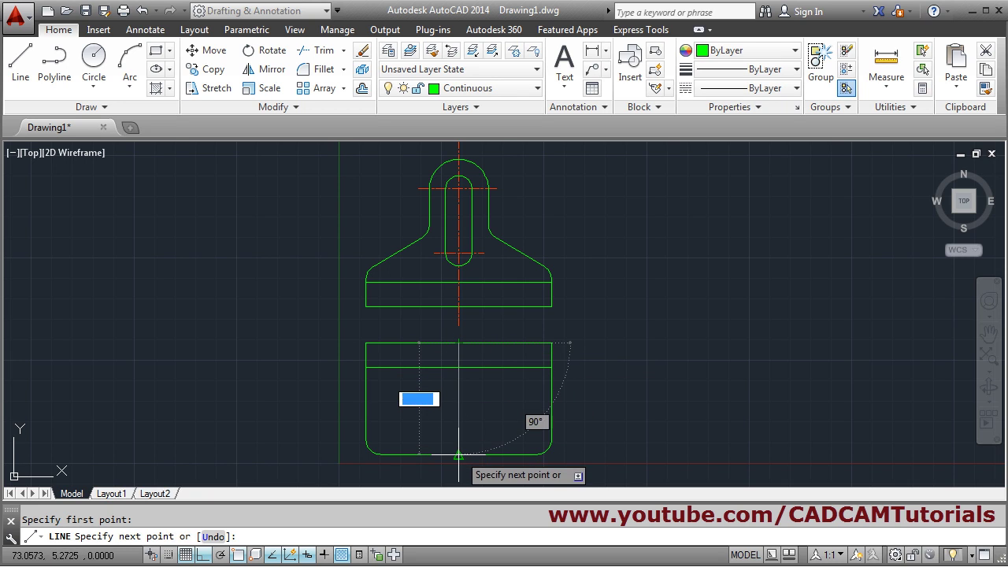
key("Return")
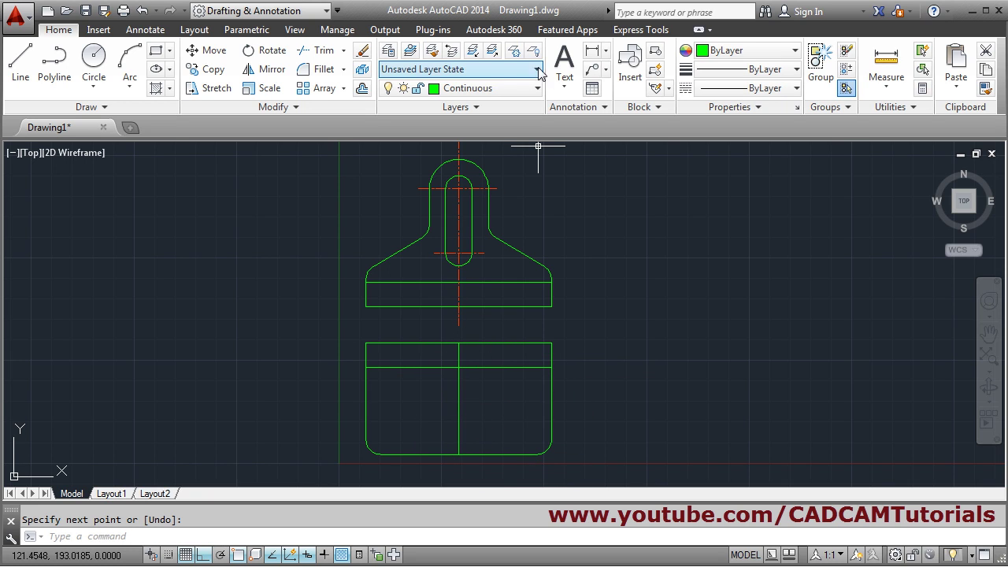
Step: Offset the lower view's vertical middle line 30 to the left to locate the left-hand holes
left_click(362, 91)
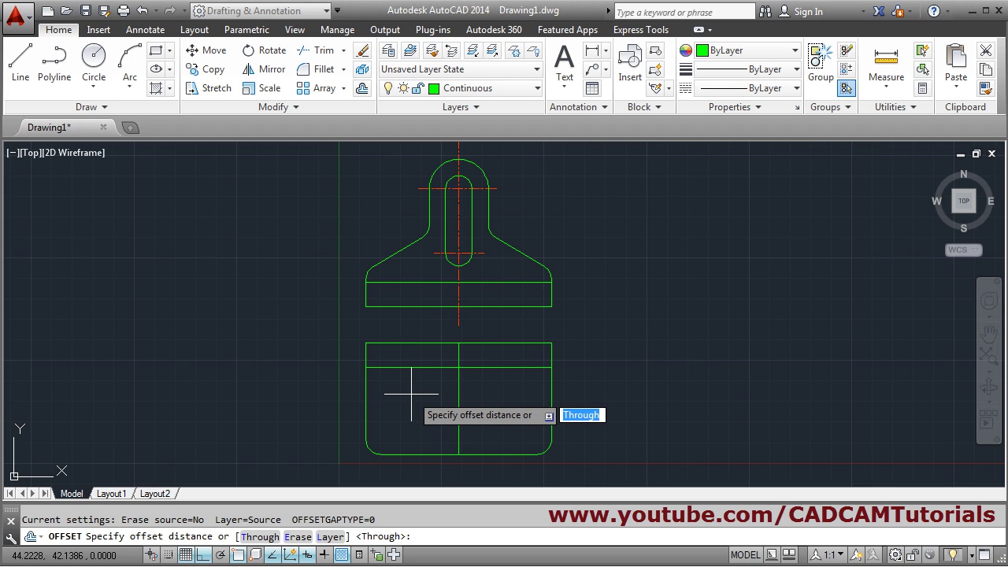
type("30")
key("Return")
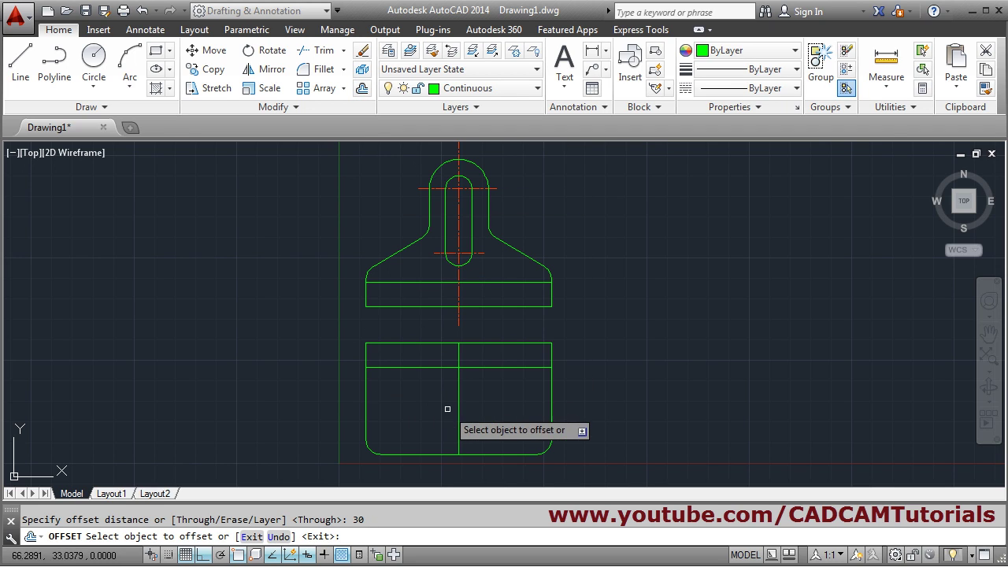
left_click(458, 409)
left_click(394, 412)
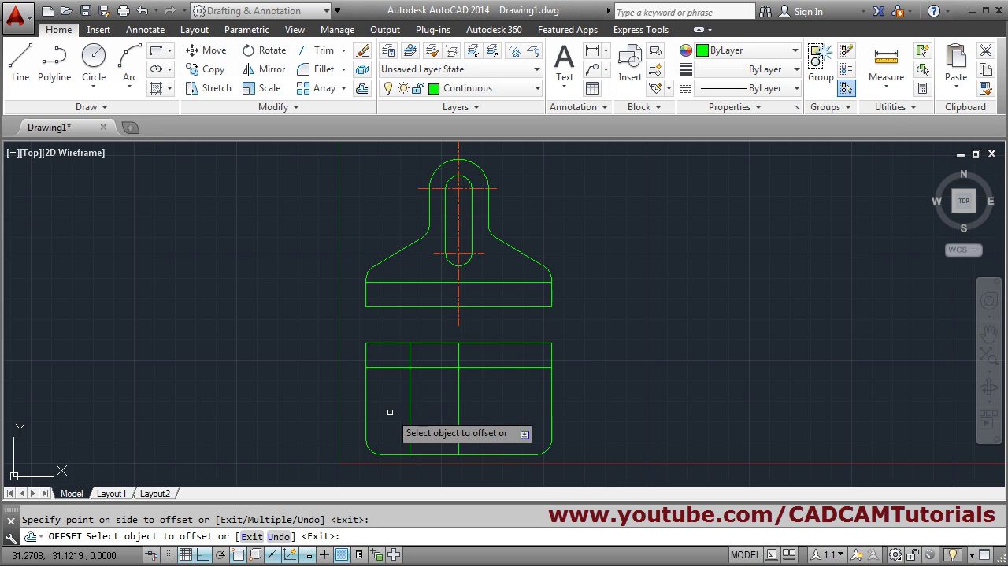
key("Return")
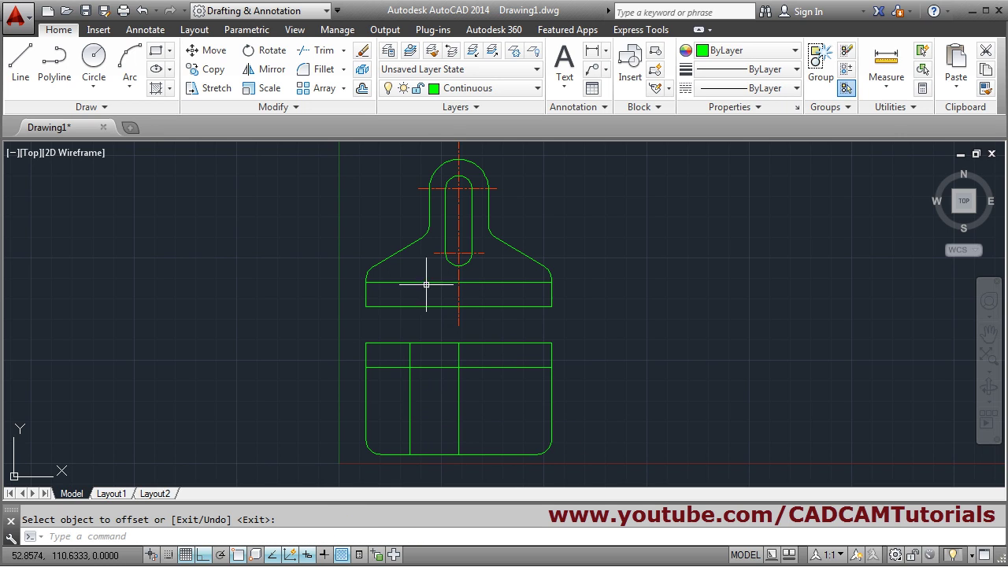
Step: Offset the lower view's bottom edge 14 upward to locate the lower row of holes
left_click(362, 89)
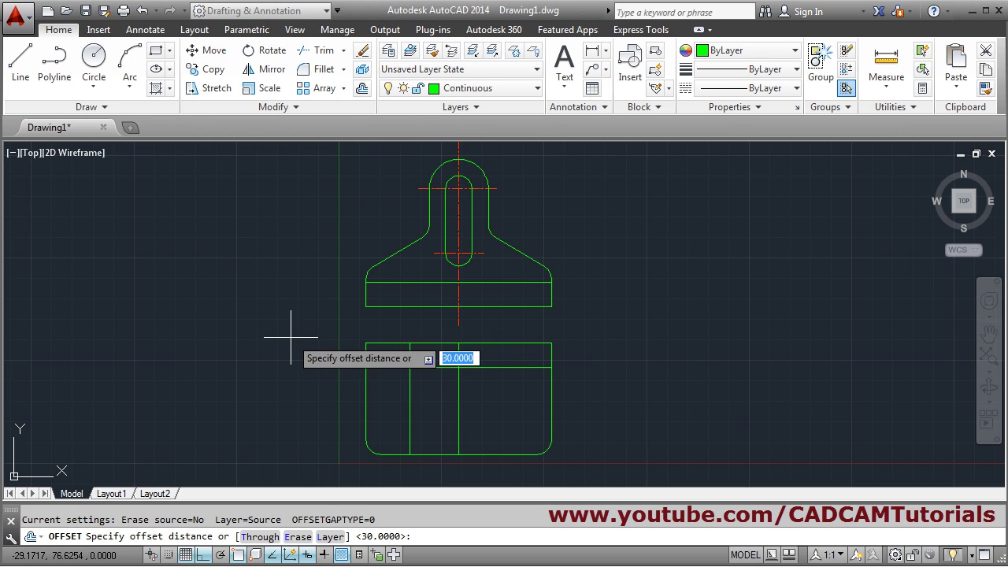
type("14")
key("Return")
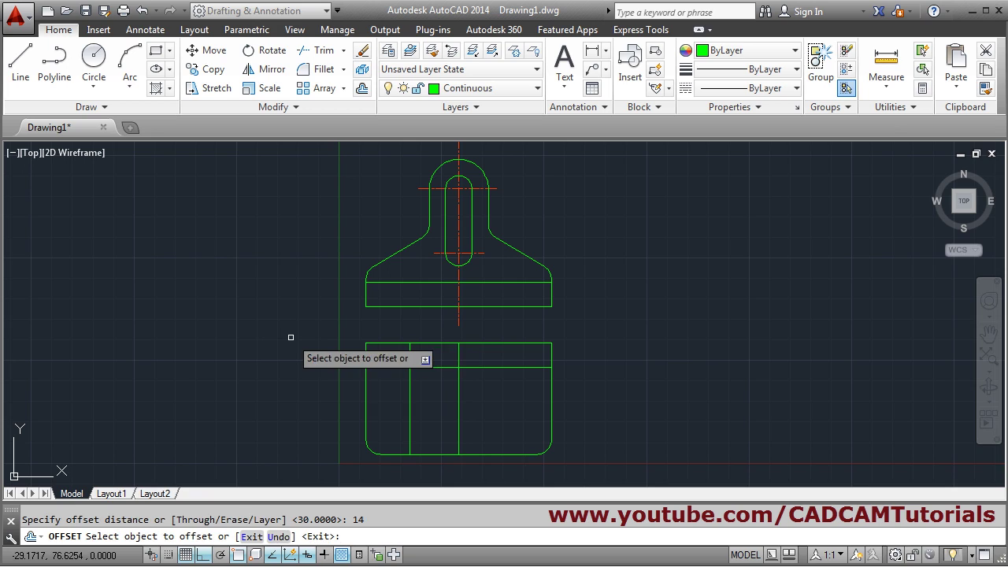
left_click(428, 452)
left_click(425, 415)
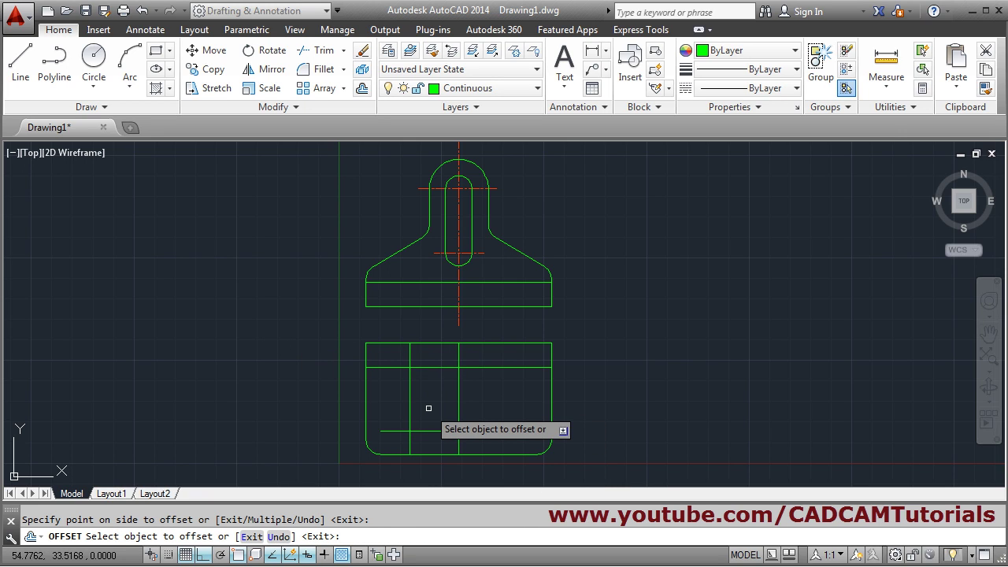
key("Return")
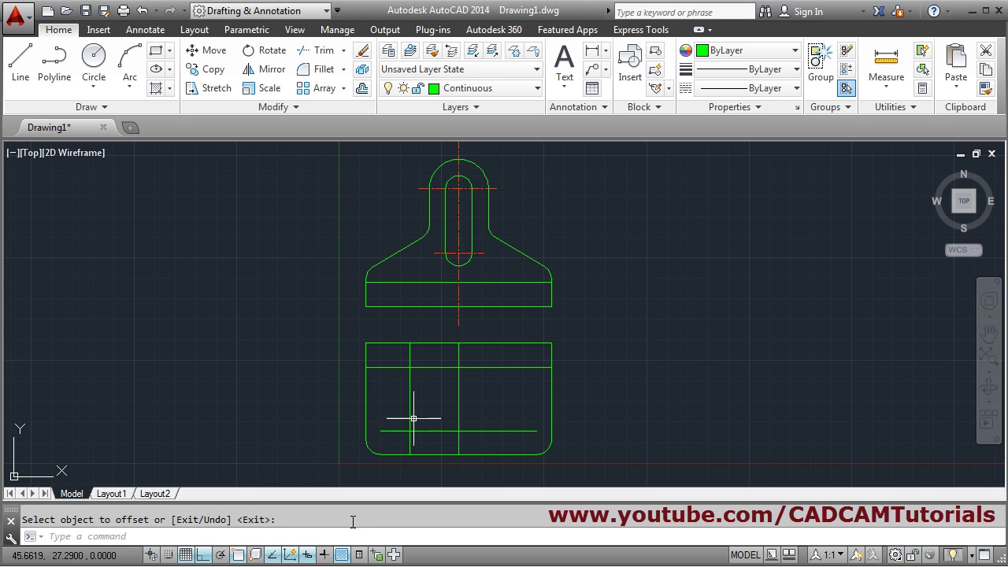
Step: Check the hole radius in the reference and draw a radius 8 circle where the two left-hand offset lines cross
left_click(265, 553)
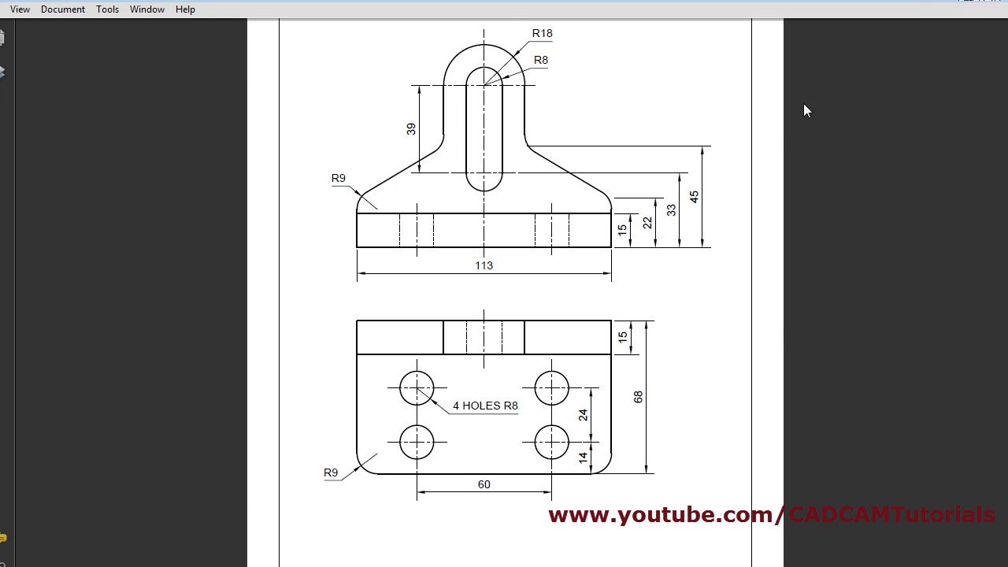
key("alt+Tab")
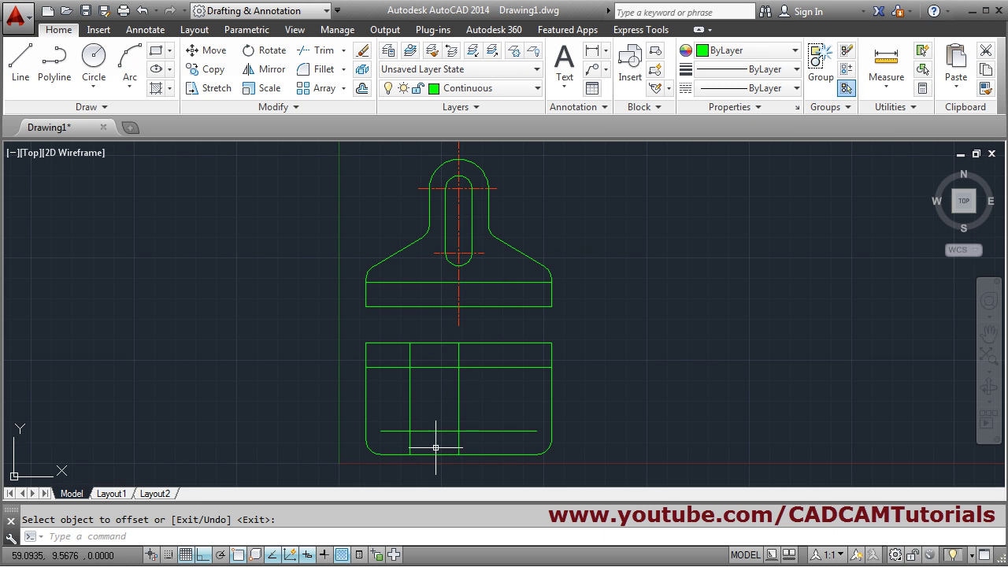
left_click(94, 63)
left_click(409, 431)
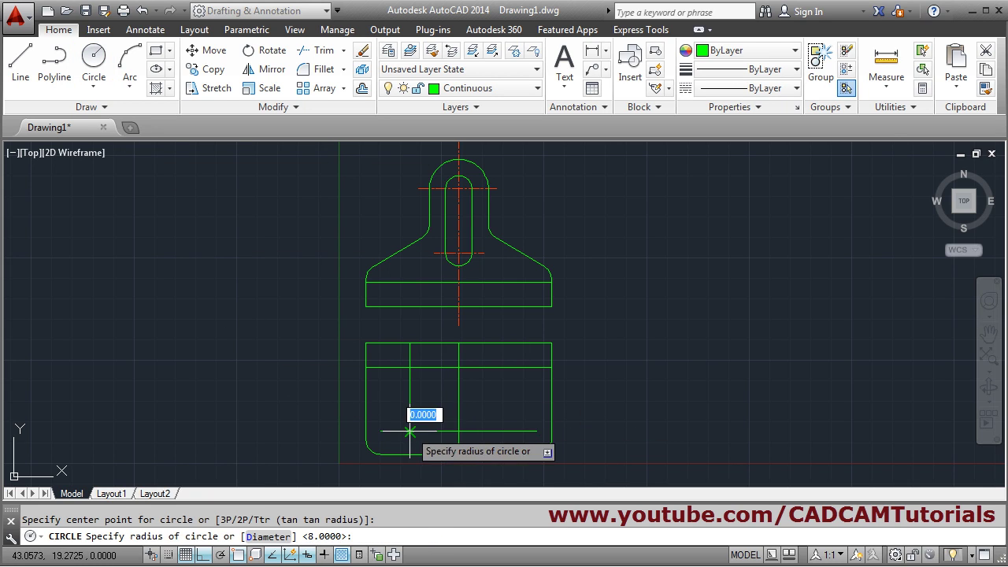
type("8")
key("Return")
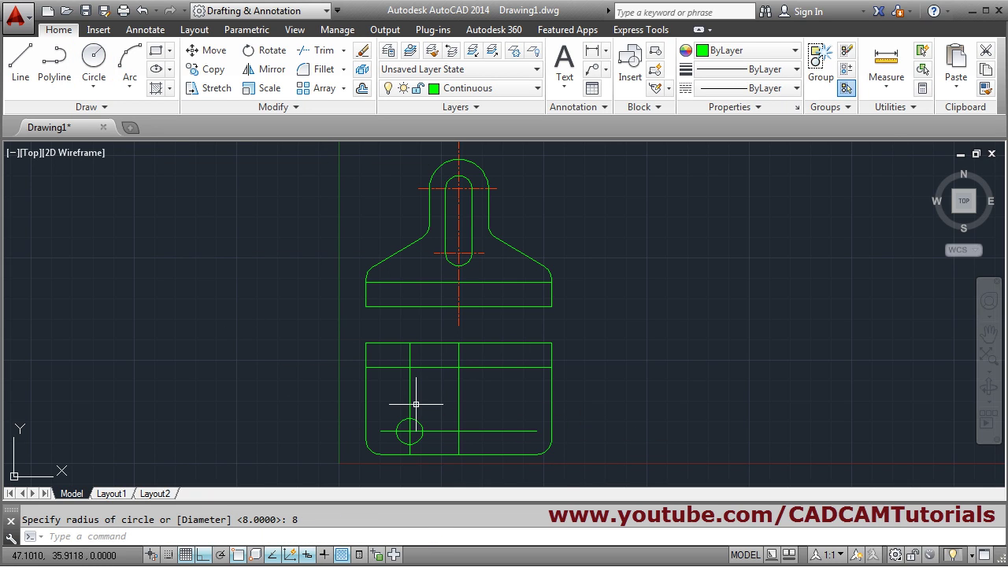
Step: Check the hole spacing in the reference and create a rectangular array of the radius 8 circle with 2 columns spaced 60 apart
scroll(501, 473, "up", 2)
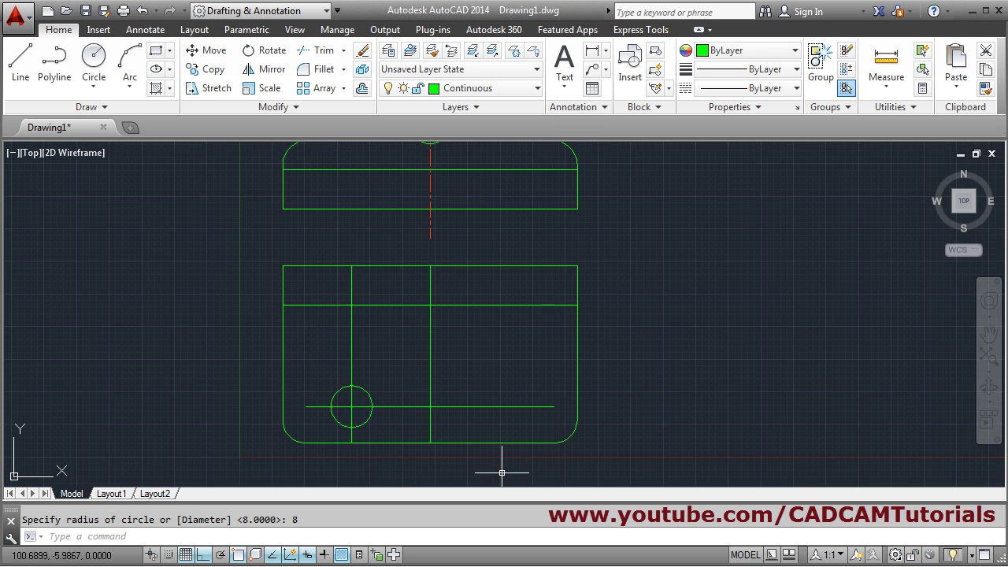
middle_click_drag(502, 472, 497, 410)
scroll(473, 335, "up", 2)
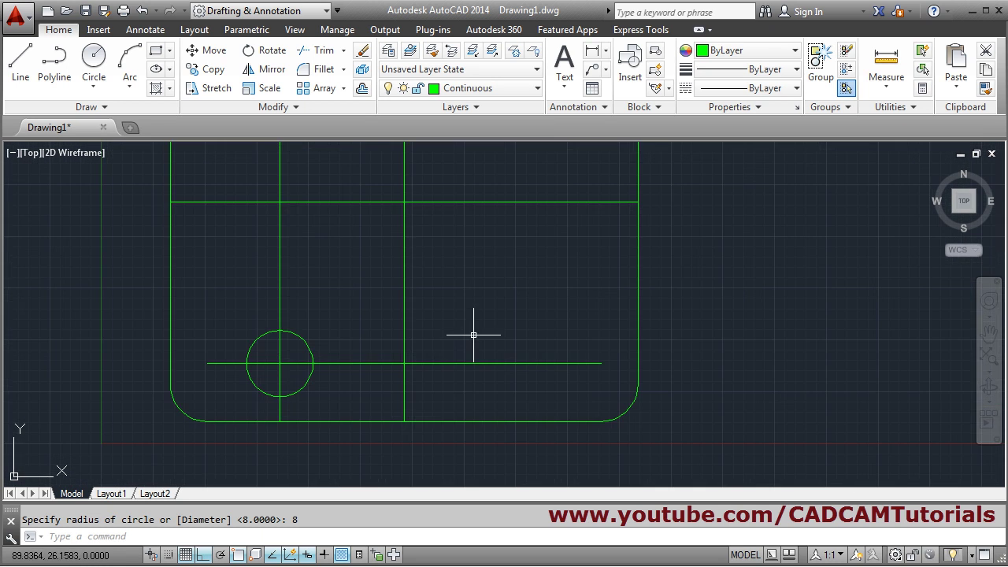
mouse_move(515, 275)
middle_mouse_down()
mouse_move(554, 354)
mouse_move(555, 304)
middle_mouse_up()
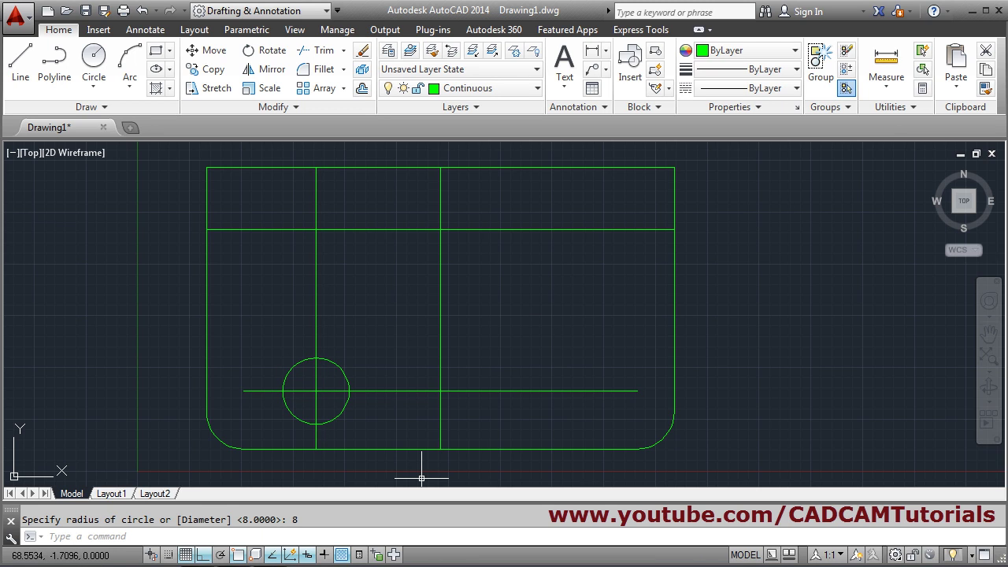
left_click(230, 545)
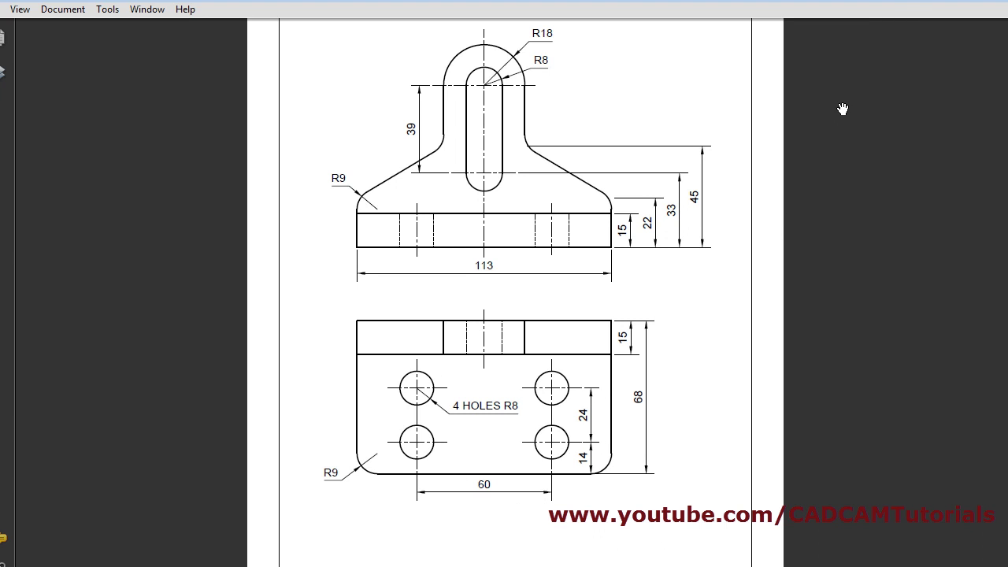
left_click(968, 3)
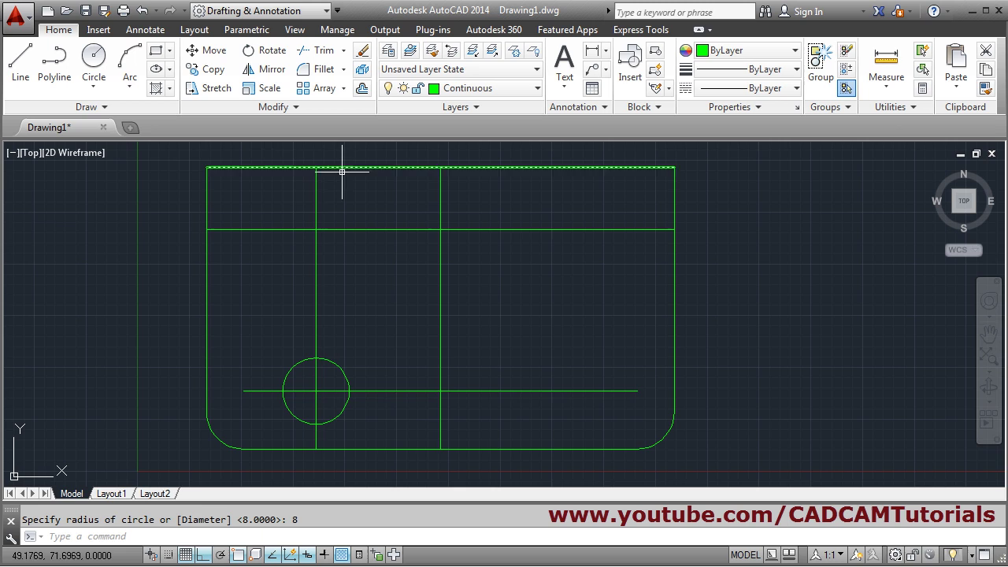
left_click(312, 90)
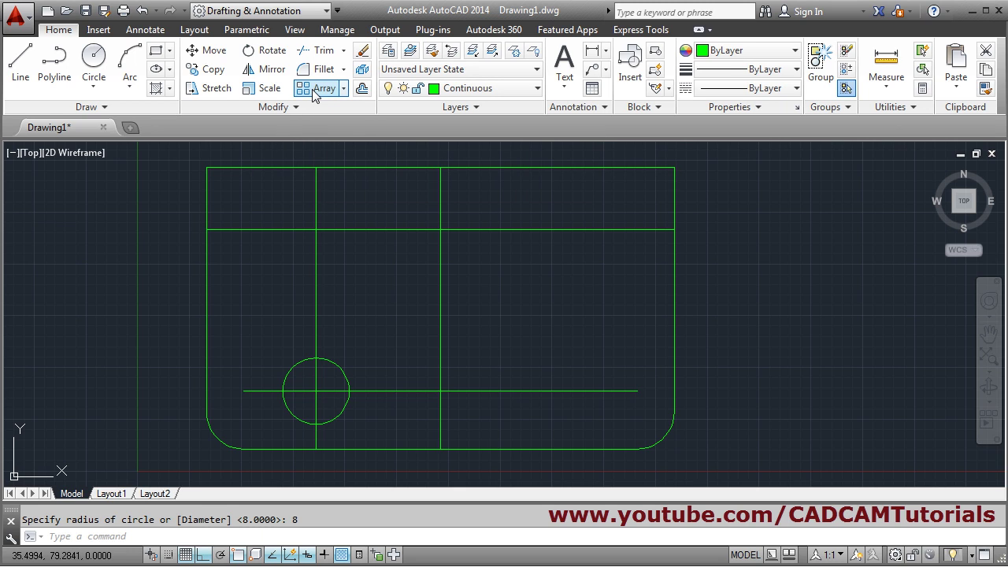
left_click(339, 367)
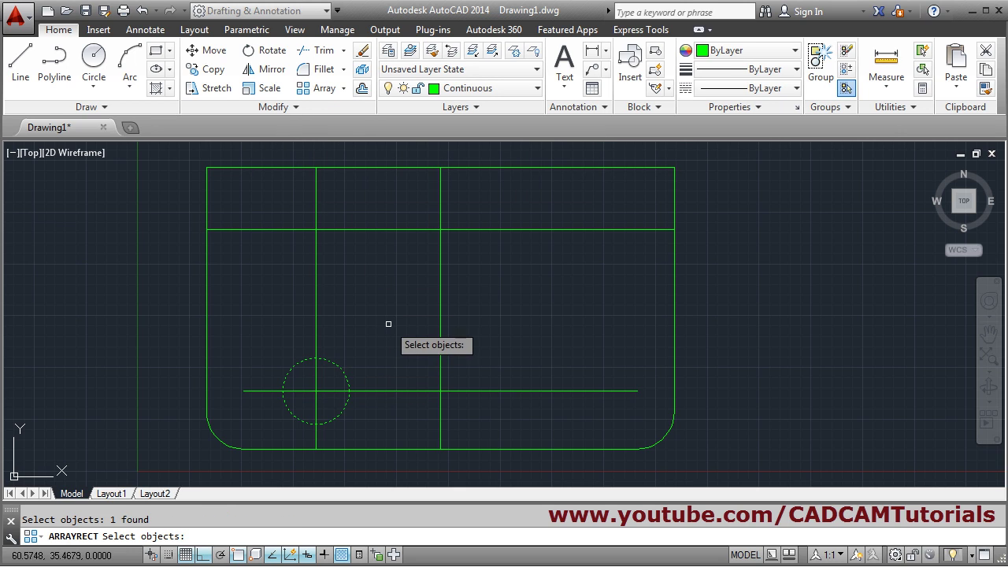
key("Return")
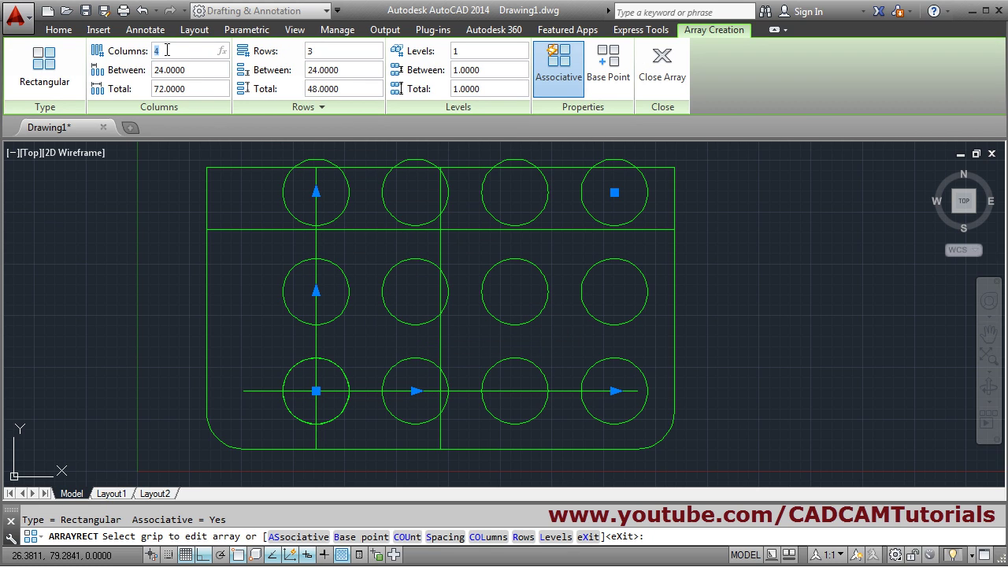
key("Return")
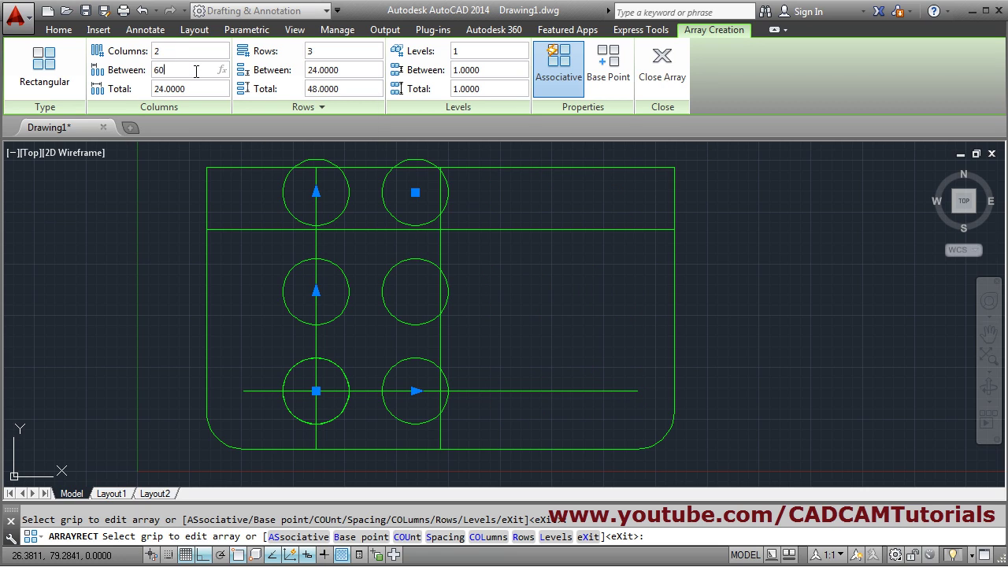
left_click(196, 71)
type("60")
key("Return")
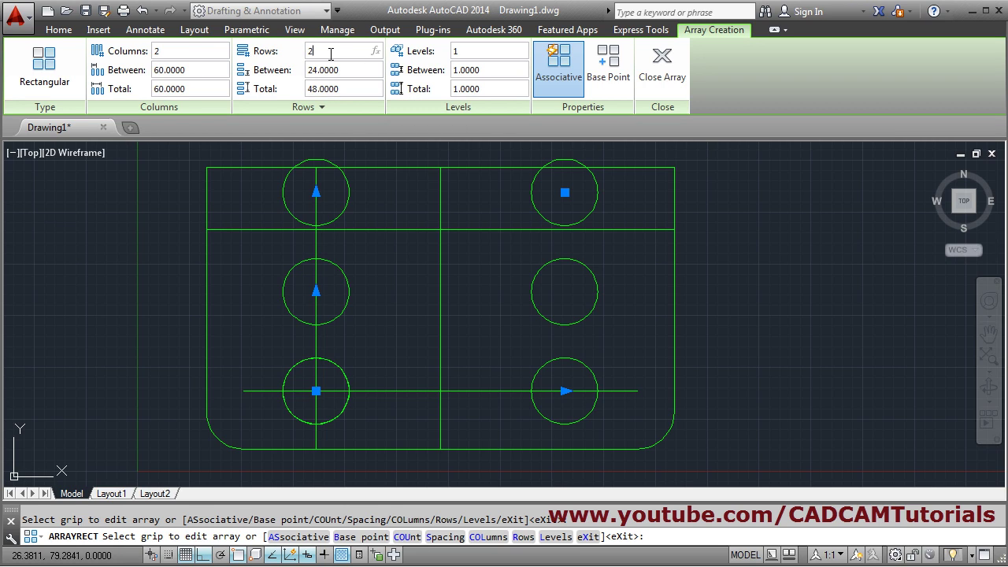
Step: Give the hole array 2 rows spaced 24 apart and finish the array
left_click(331, 54)
type("2")
key("Return")
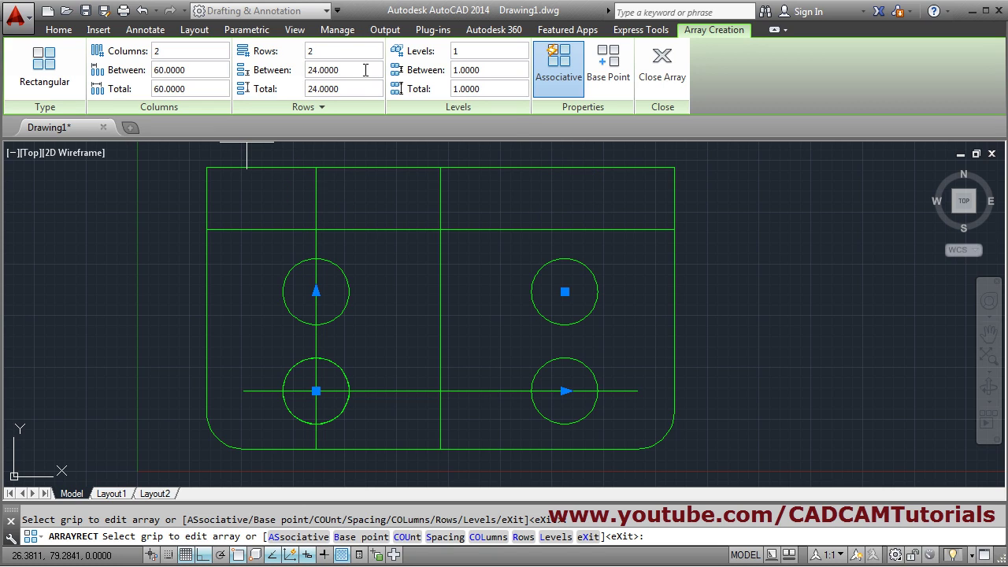
left_click(355, 74)
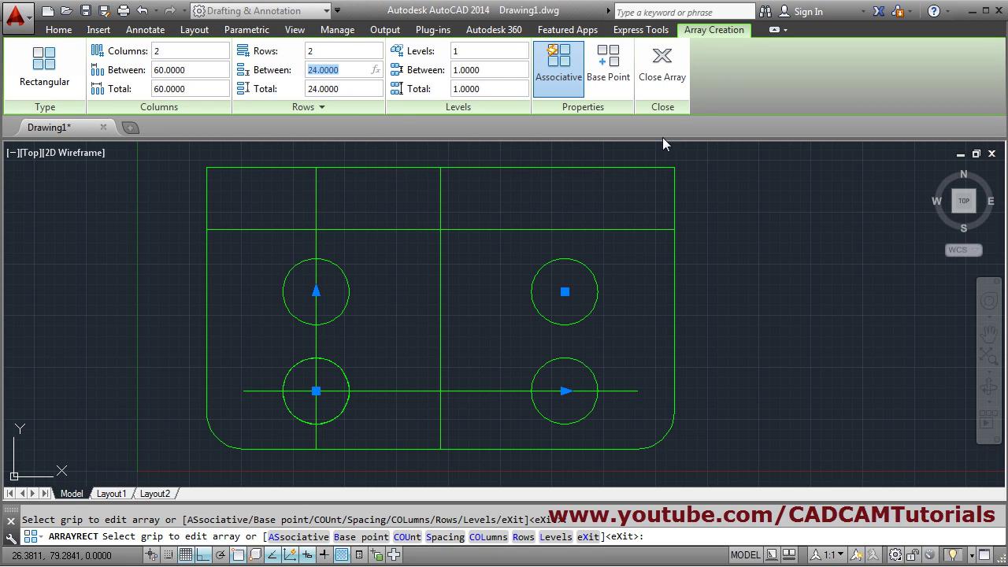
left_click(662, 78)
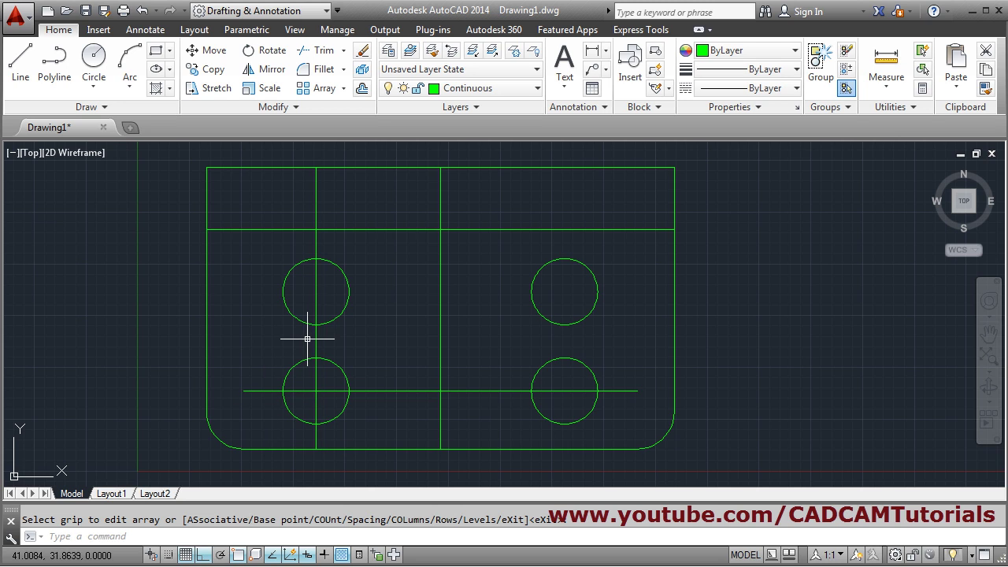
Step: Copy the lower horizontal hole line from the lower-left hole's center to the upper-left hole's center
scroll(355, 291, "down", 2)
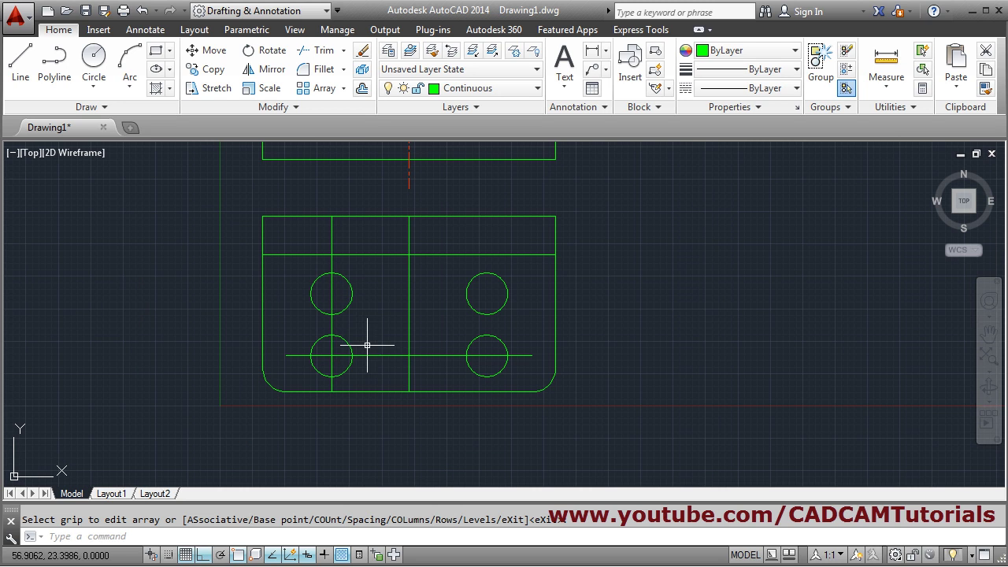
left_click(209, 69)
left_click(375, 356)
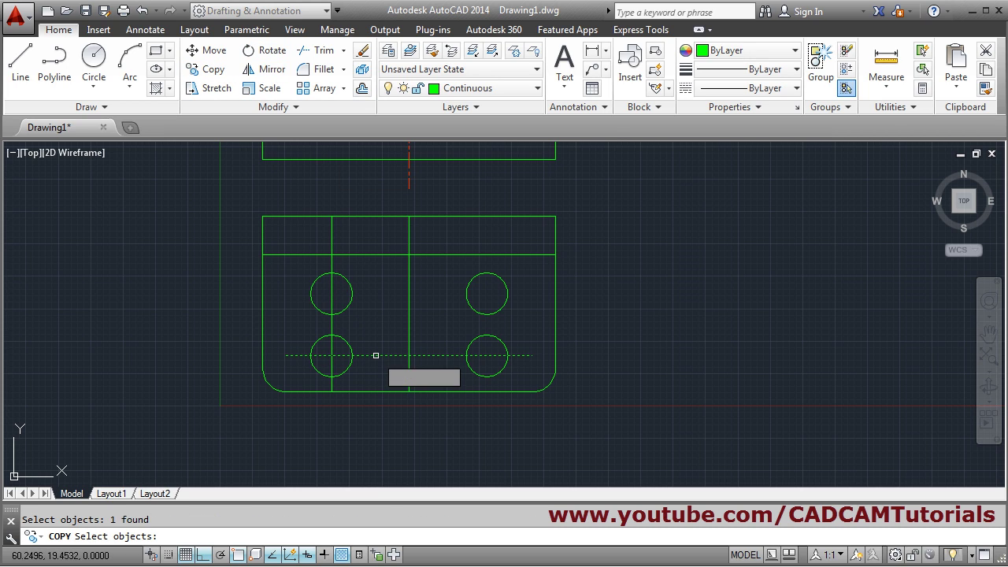
key("Return")
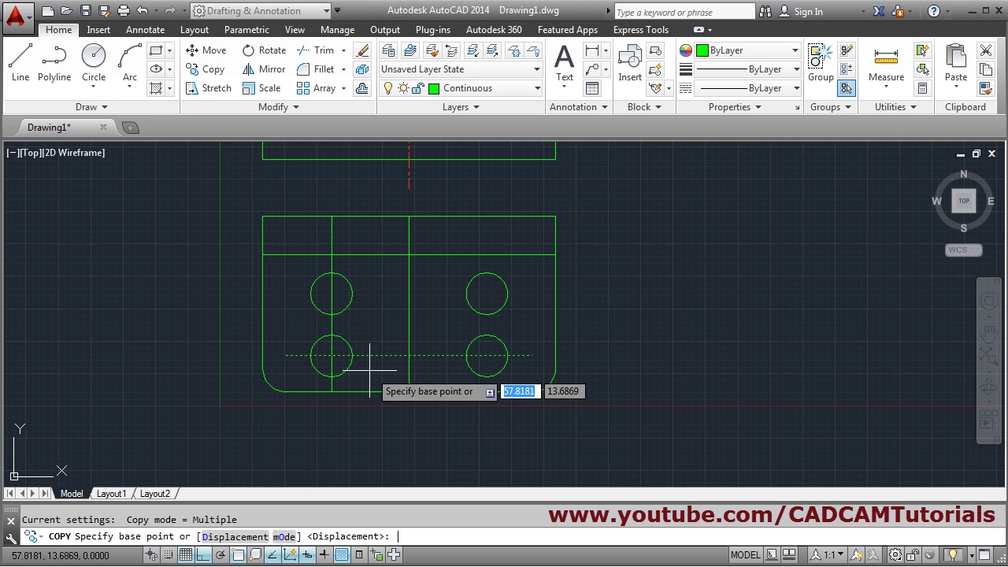
left_click(332, 355)
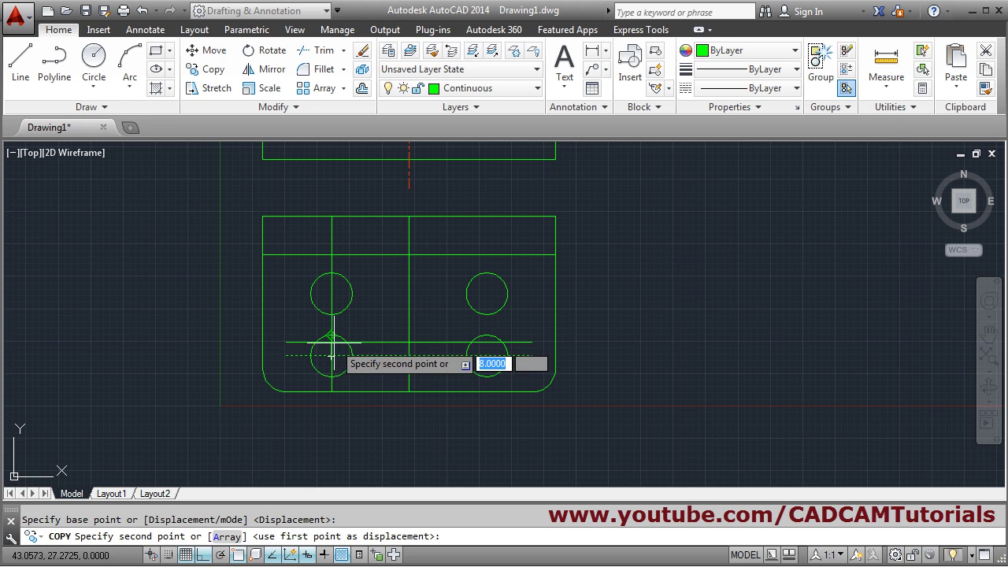
left_click(332, 294)
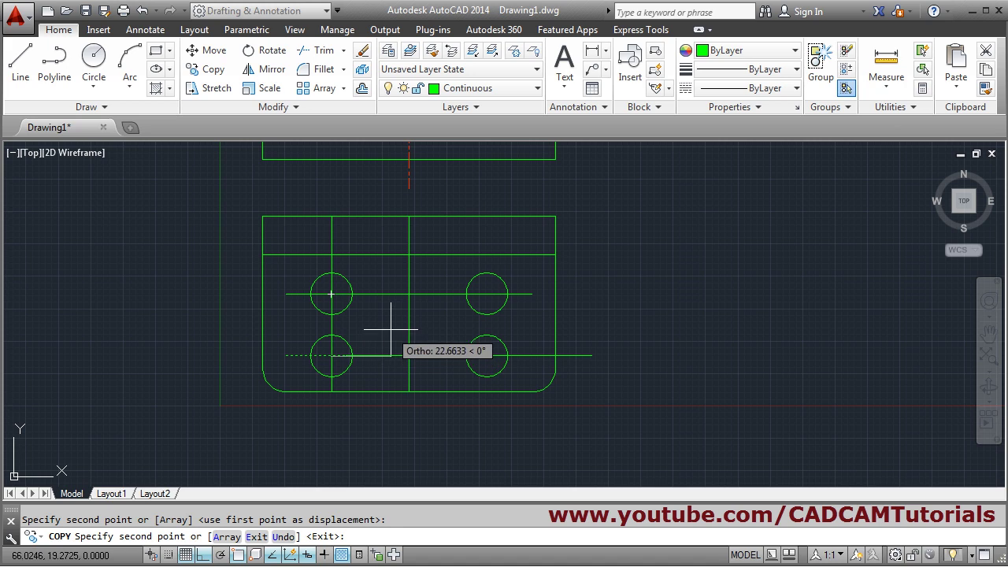
key("Return")
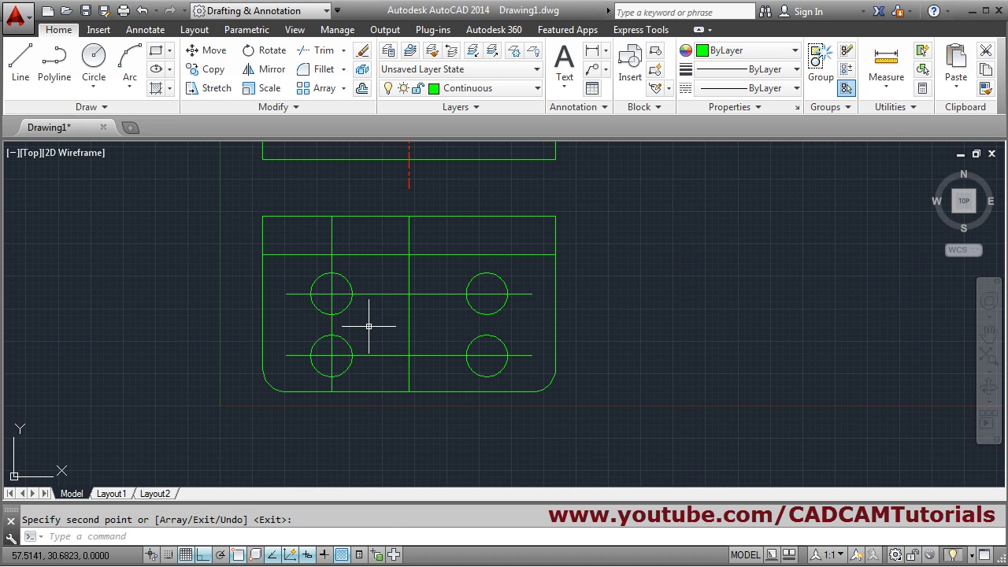
key("Return")
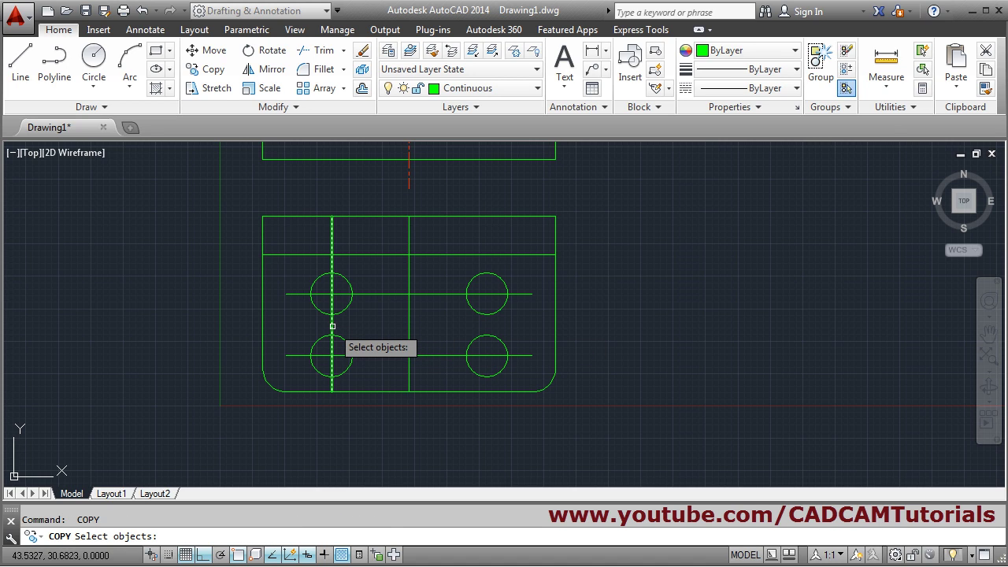
key("Escape")
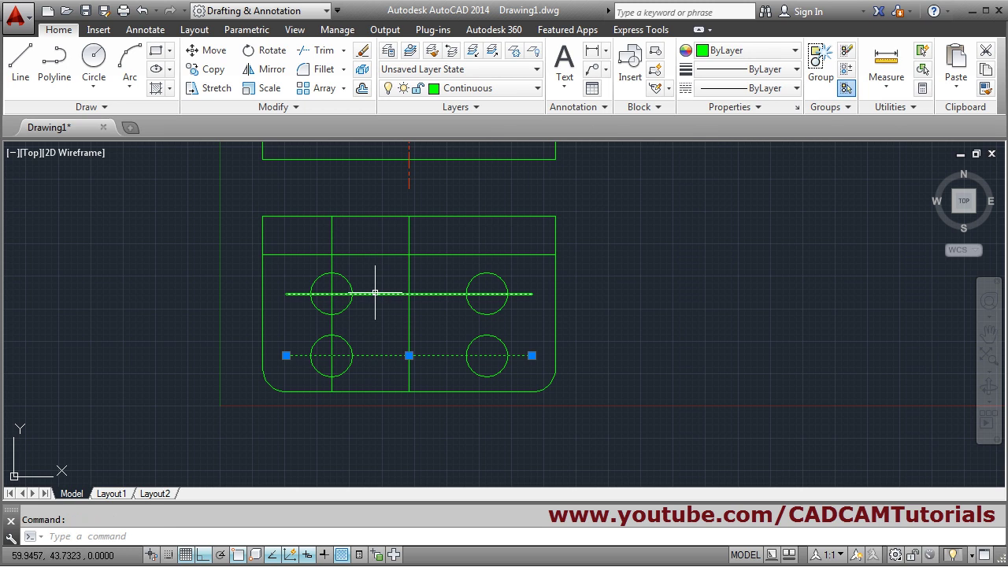
Step: Put both horizontal hole lines and the left vertical hole line on the Center layer
left_click(561, 312)
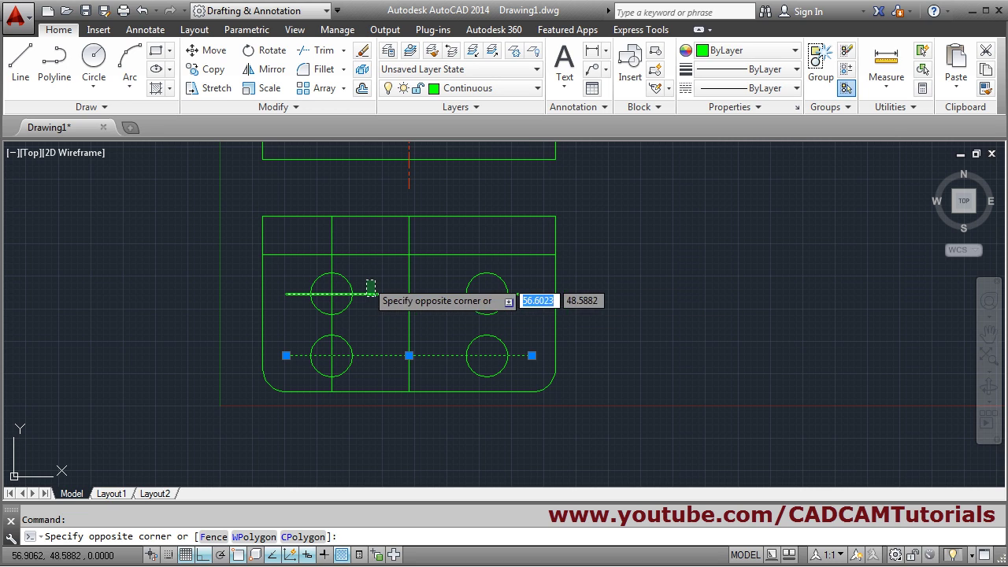
left_click(367, 277)
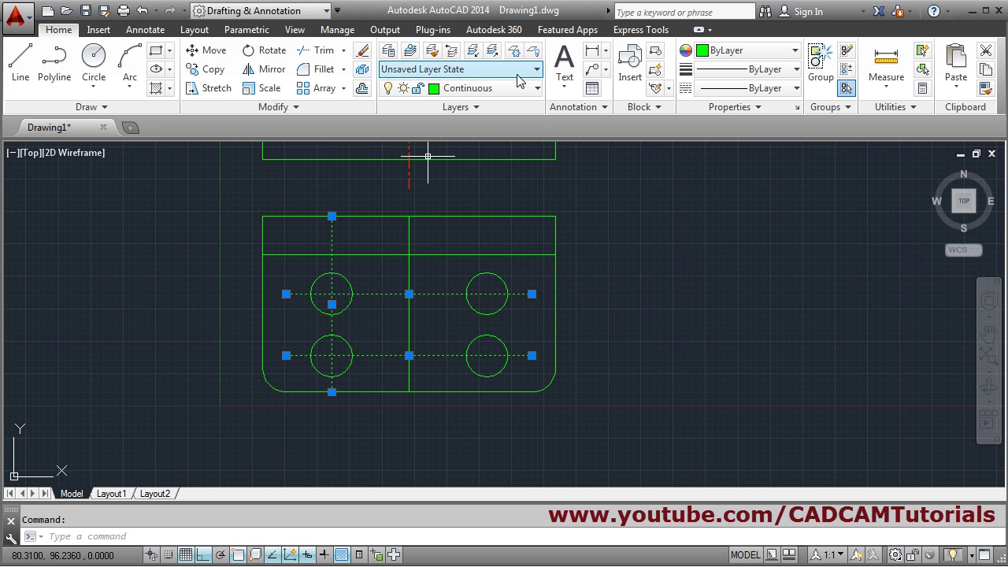
left_click(476, 89)
left_click(476, 128)
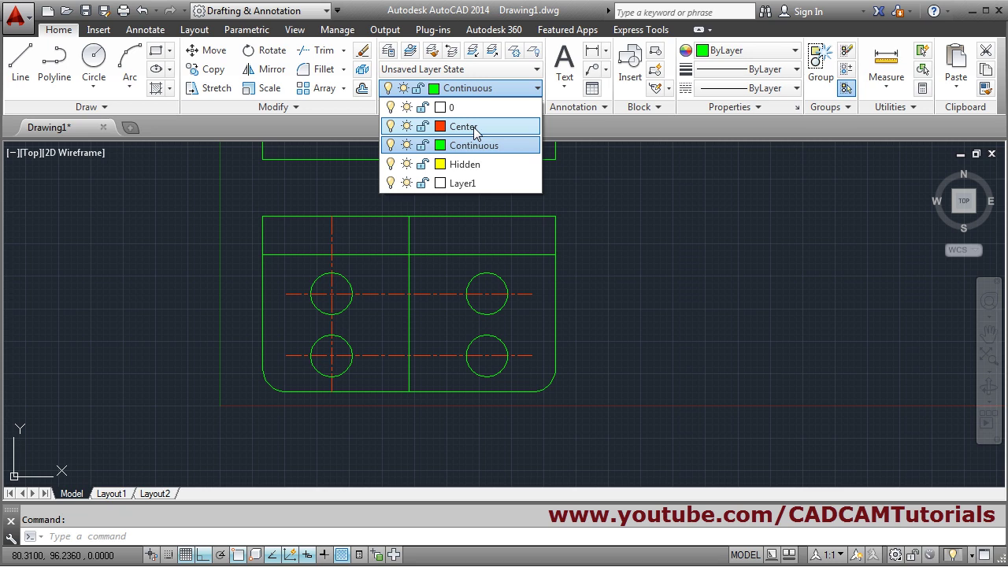
left_click(476, 127)
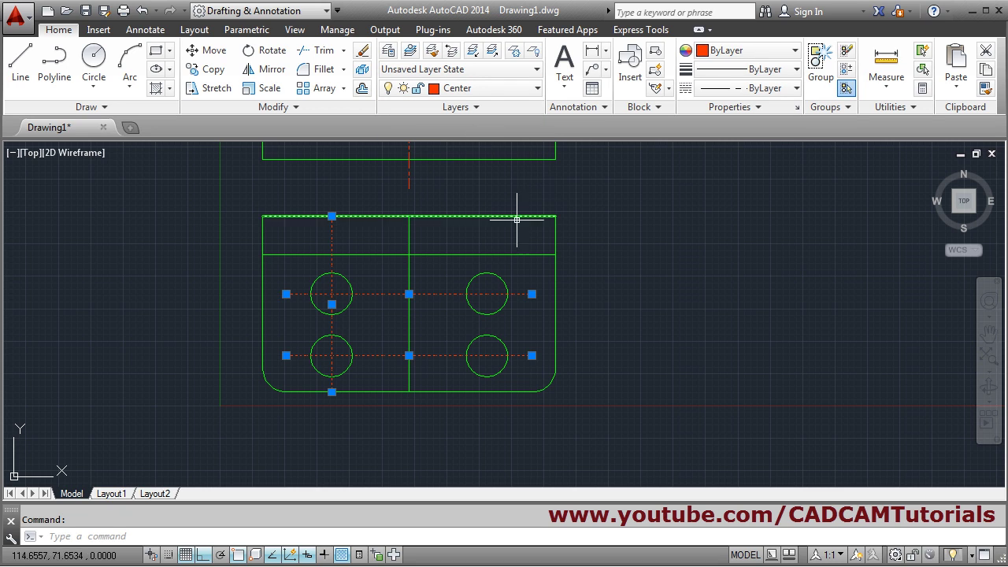
key("Escape")
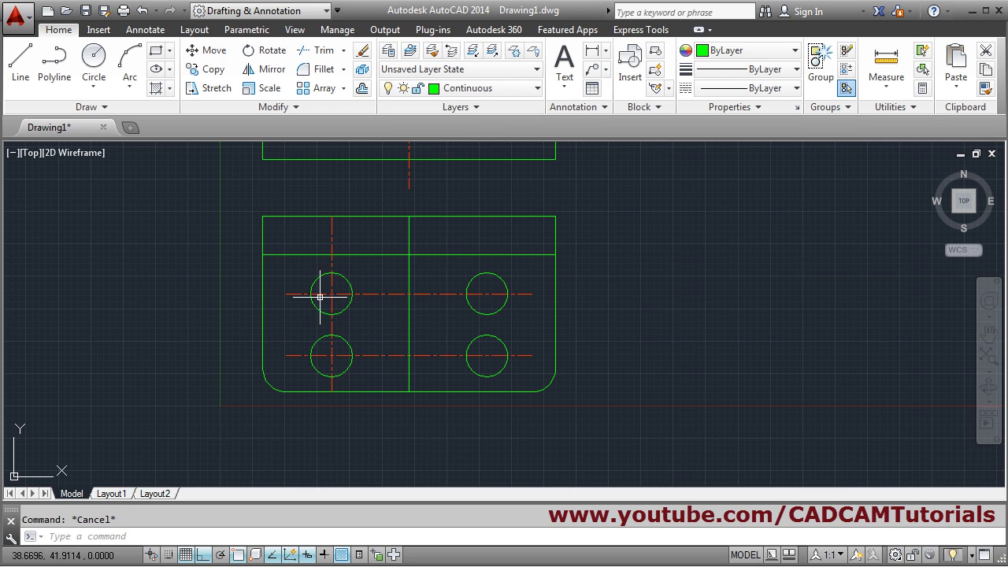
Step: Break the left vertical center line just above the upper-left hole, removing the part up to the view's top edge
left_click(297, 108)
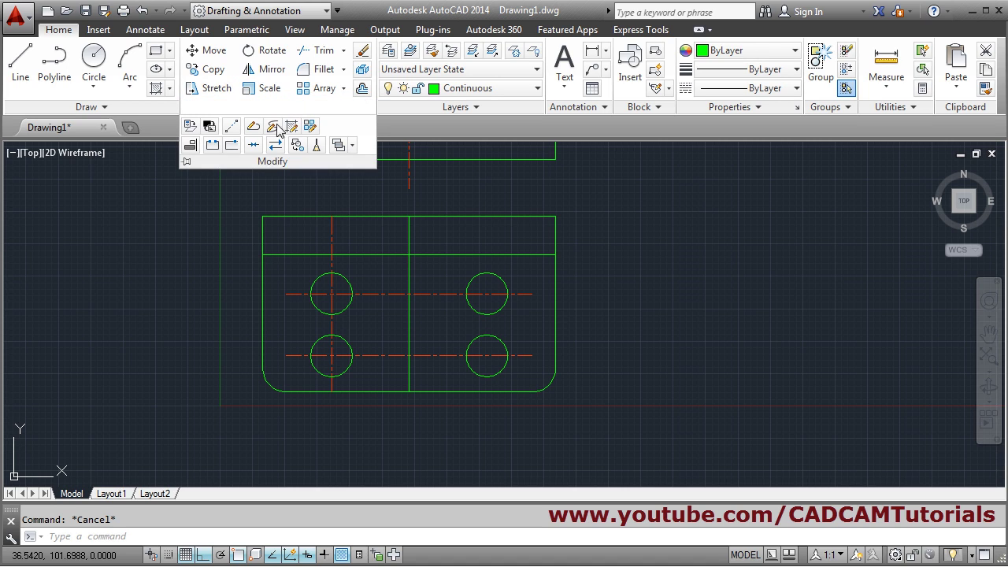
left_click(213, 145)
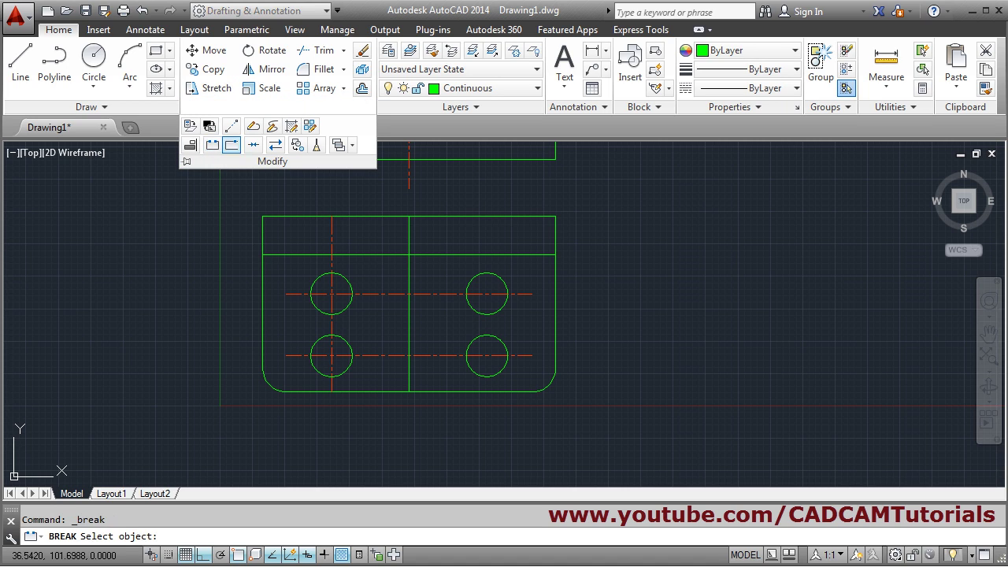
left_click(331, 259)
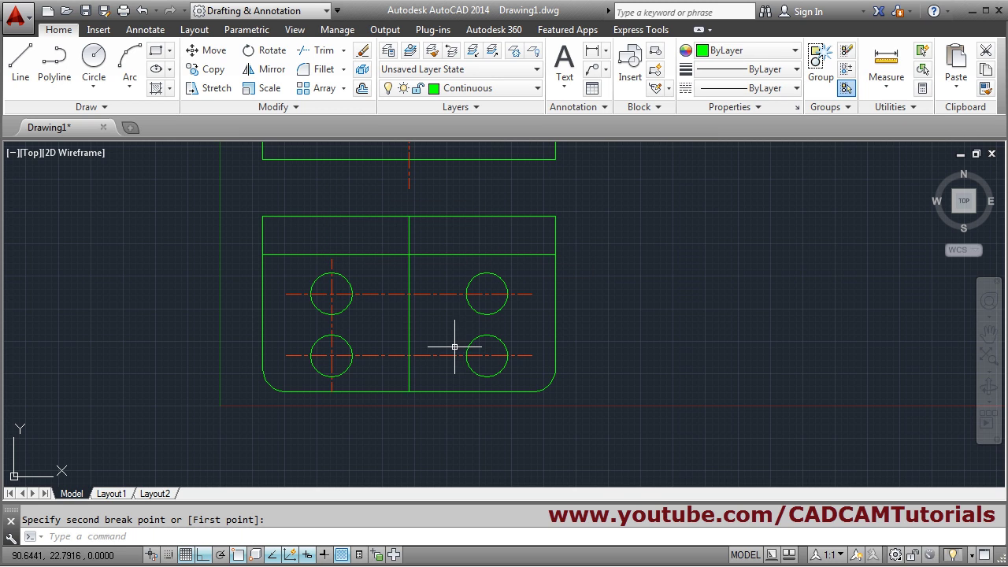
Step: Copy the left vertical center line from the lower-left hole's center to the lower-right hole's center
scroll(454, 347, "up", 2)
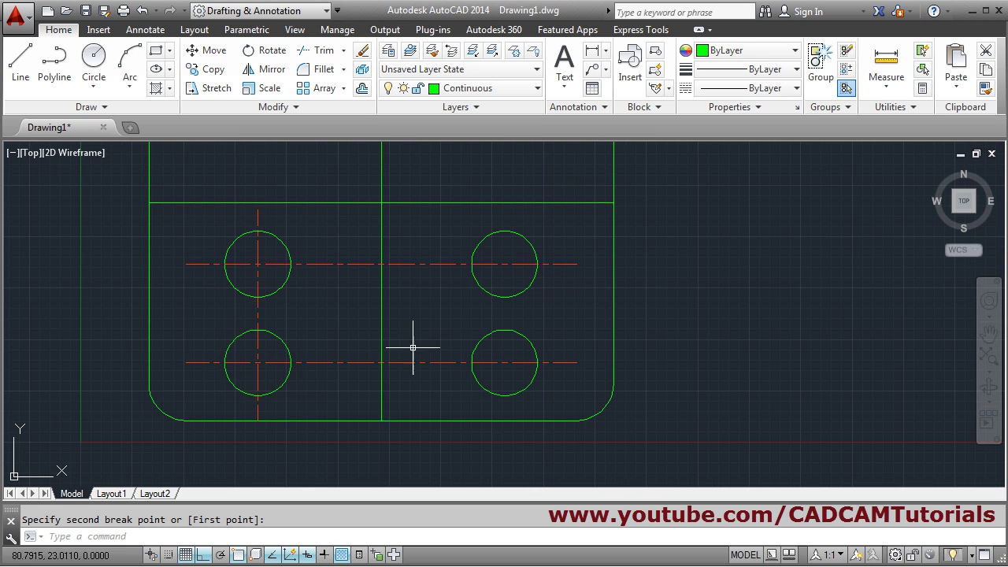
left_click(208, 69)
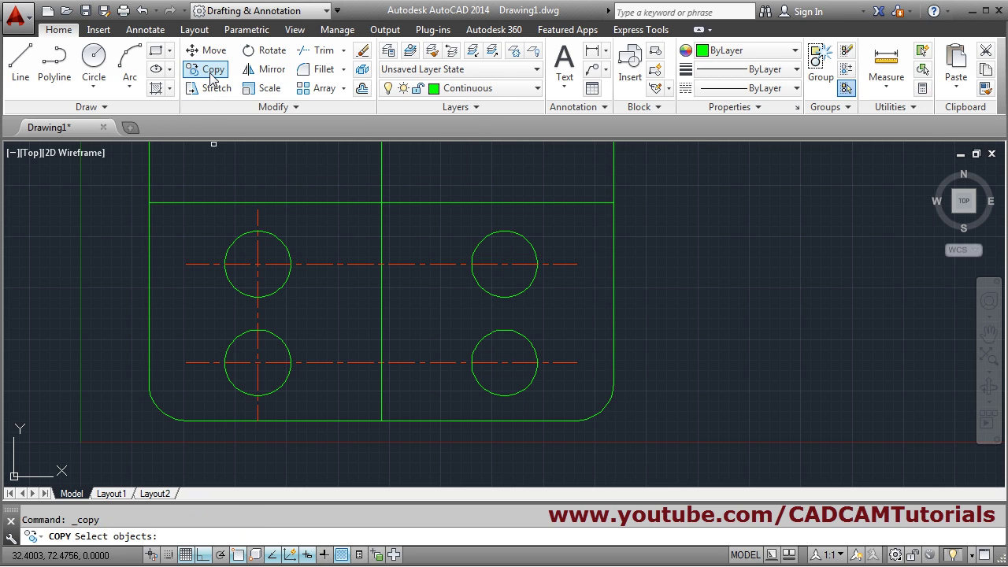
left_click(258, 239)
key("Return")
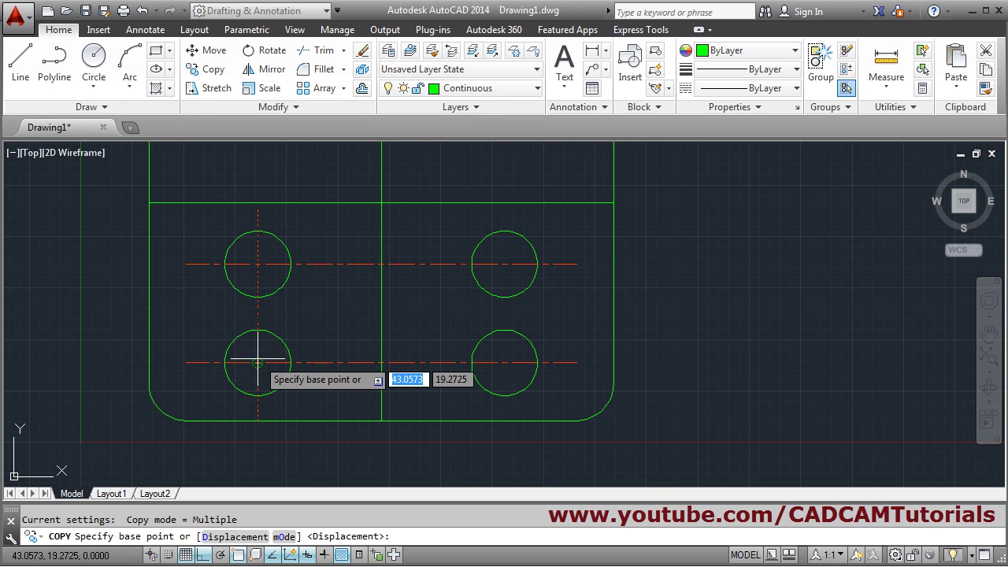
left_click(257, 362)
left_click(504, 362)
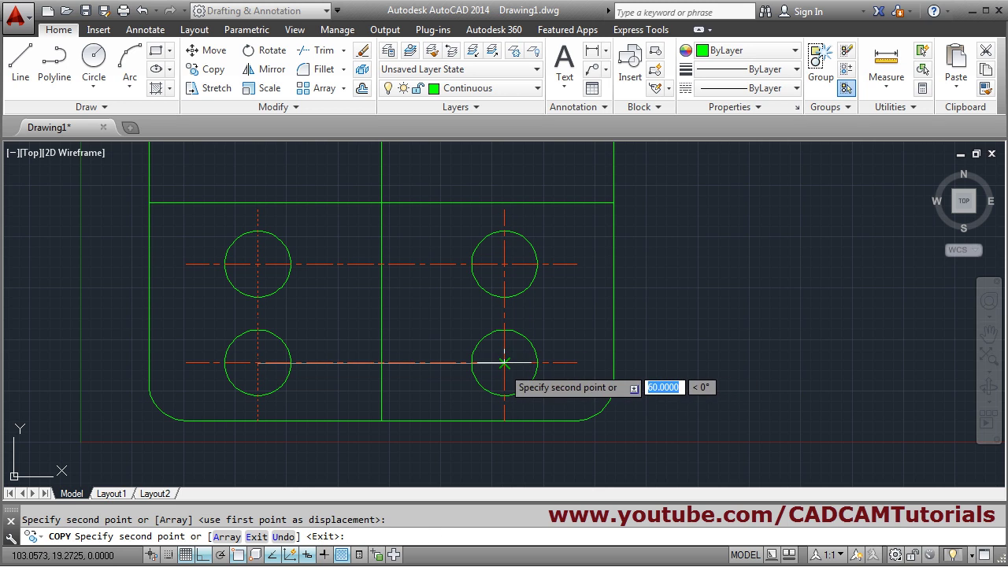
key("Escape")
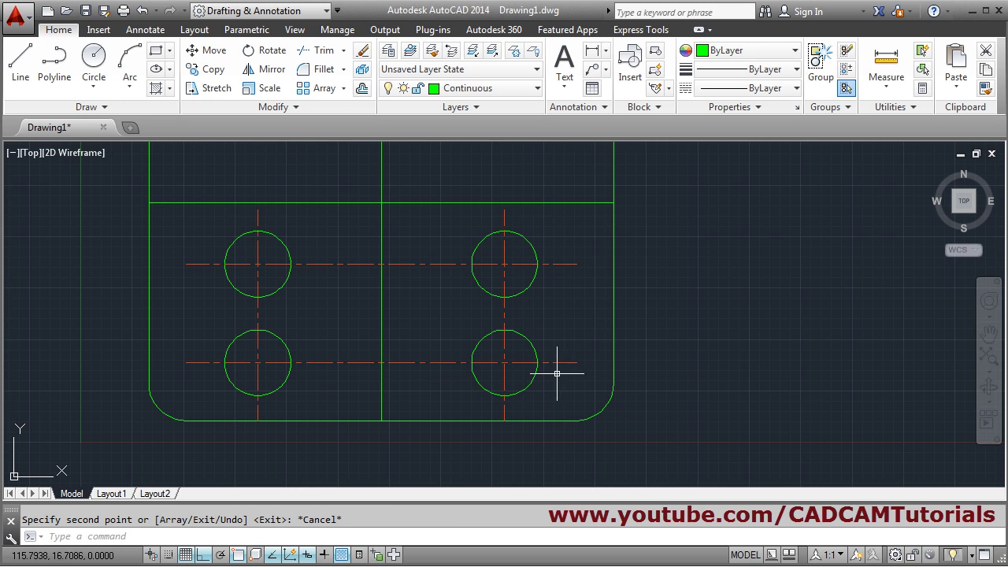
scroll(557, 373, "down", 2)
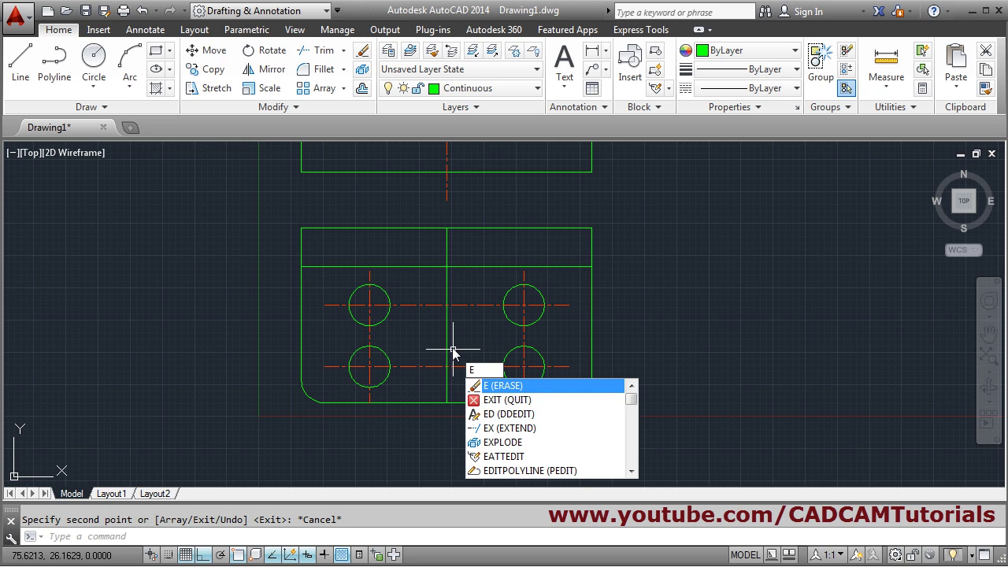
Step: Erase the continuous vertical line running through the middle of the lower view
key("Return")
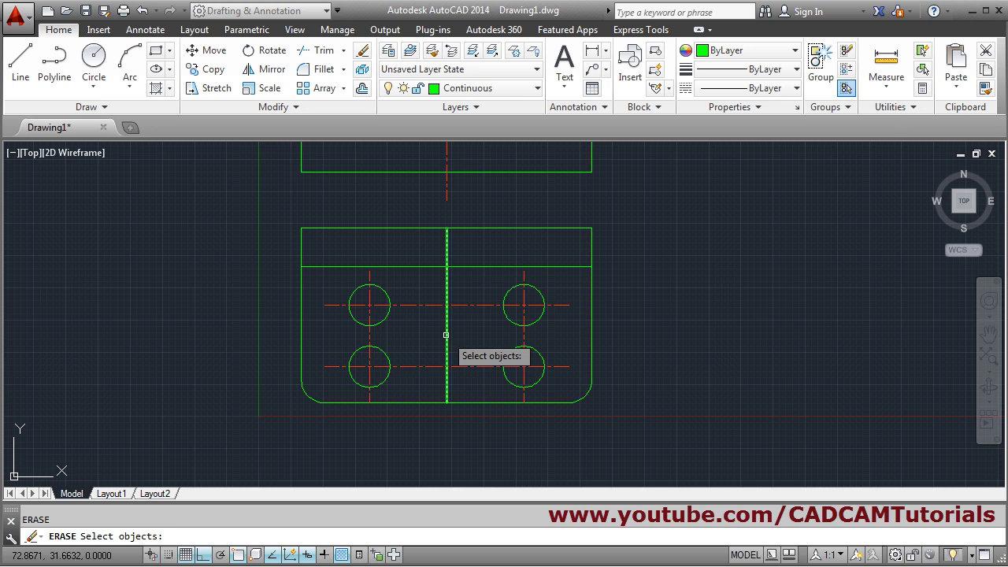
left_click(445, 335)
key("Return")
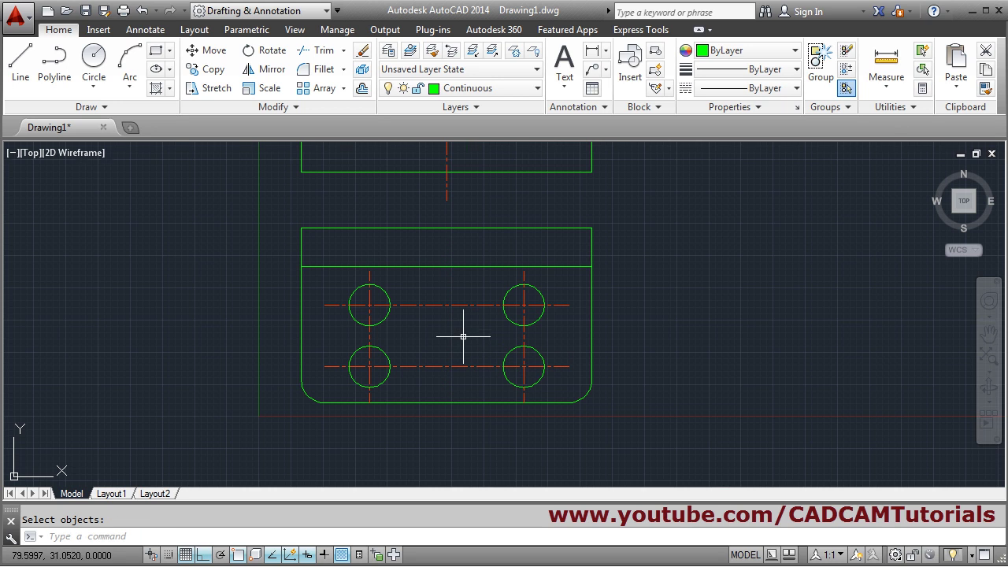
Step: Draw a vertical line through the upper view's base, aligned with the upper-left hole's center and extending past both base edges
scroll(461, 333, "down", 2)
middle_click_drag(569, 290, 551, 359)
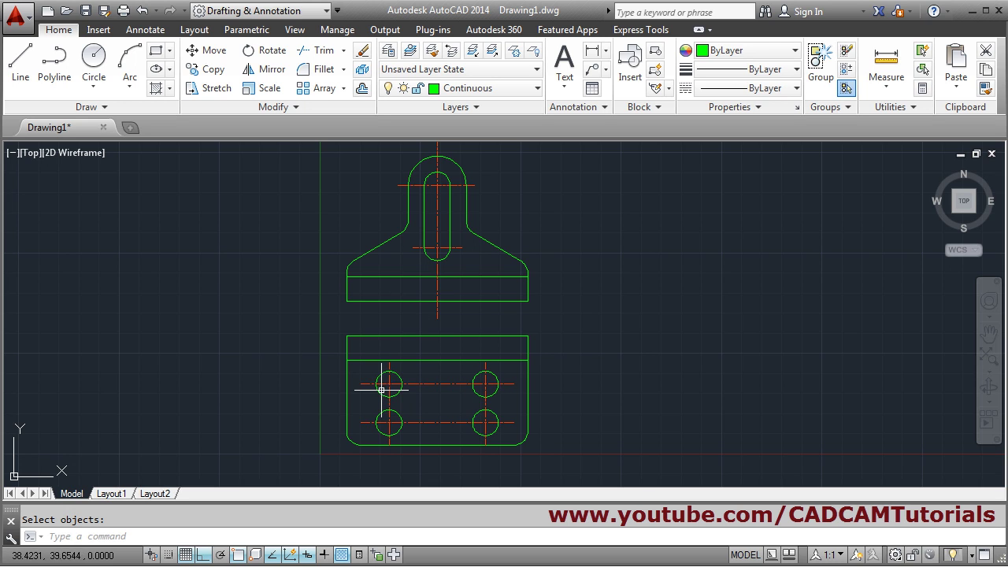
left_click(19, 85)
scroll(425, 351, "up", 2)
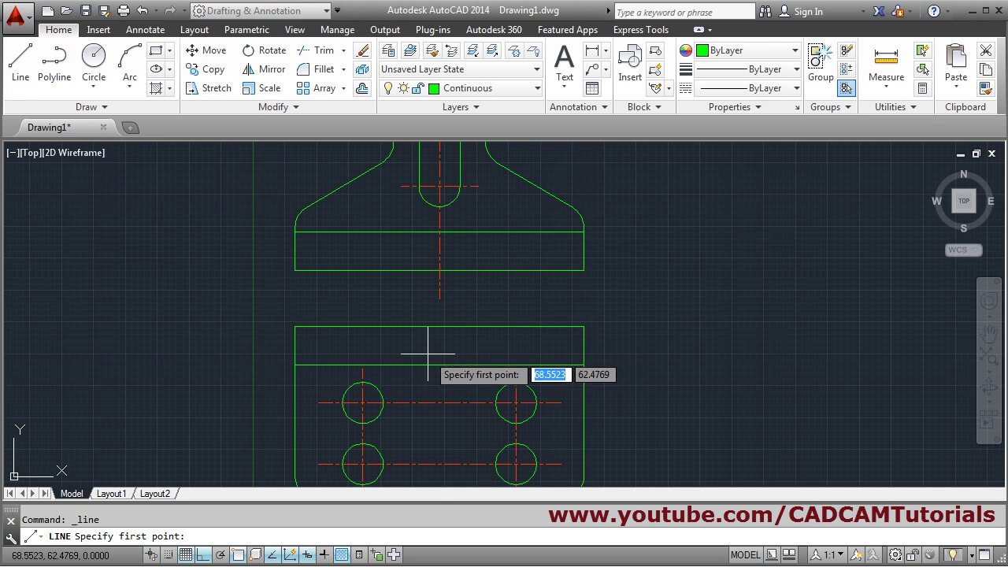
scroll(422, 338, "up", 2)
mouse_move(400, 275)
middle_mouse_down()
mouse_move(403, 263)
mouse_move(402, 273)
middle_mouse_up()
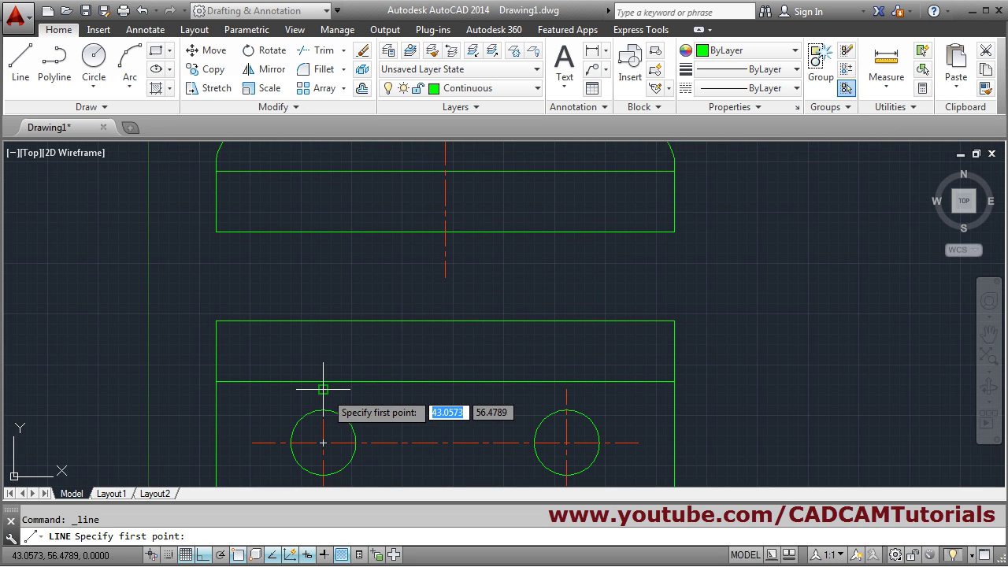
left_click(323, 256)
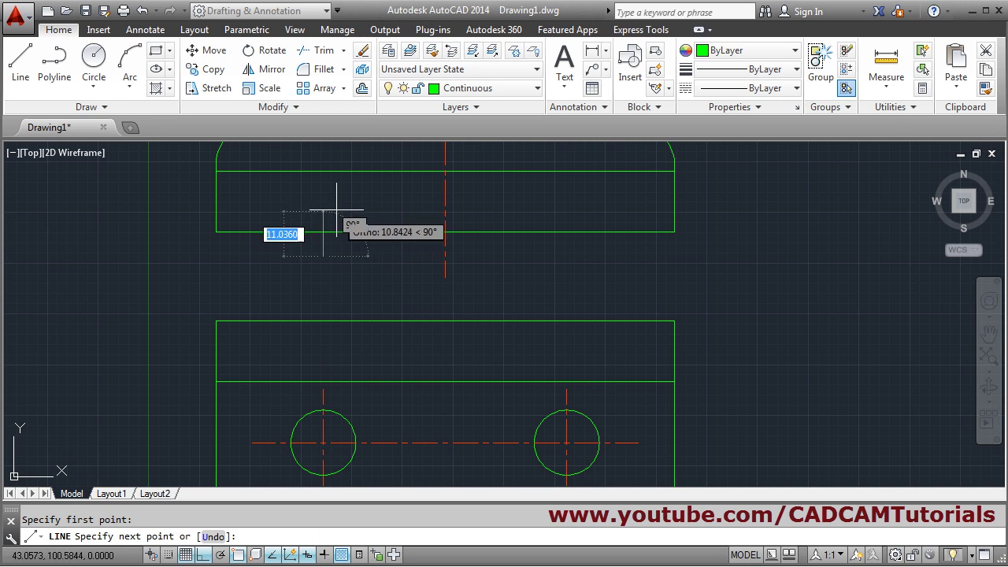
left_click(330, 148)
key("Return")
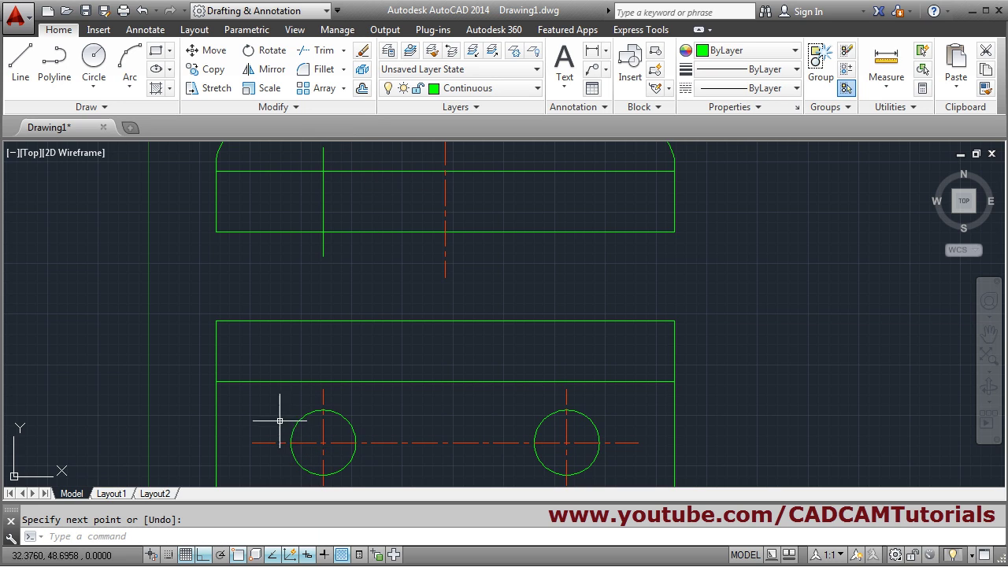
Step: Draw a 15-unit vertical line across the upper view's base, aligned with the left quadrant of the lower view's upper-left hole
key("Return")
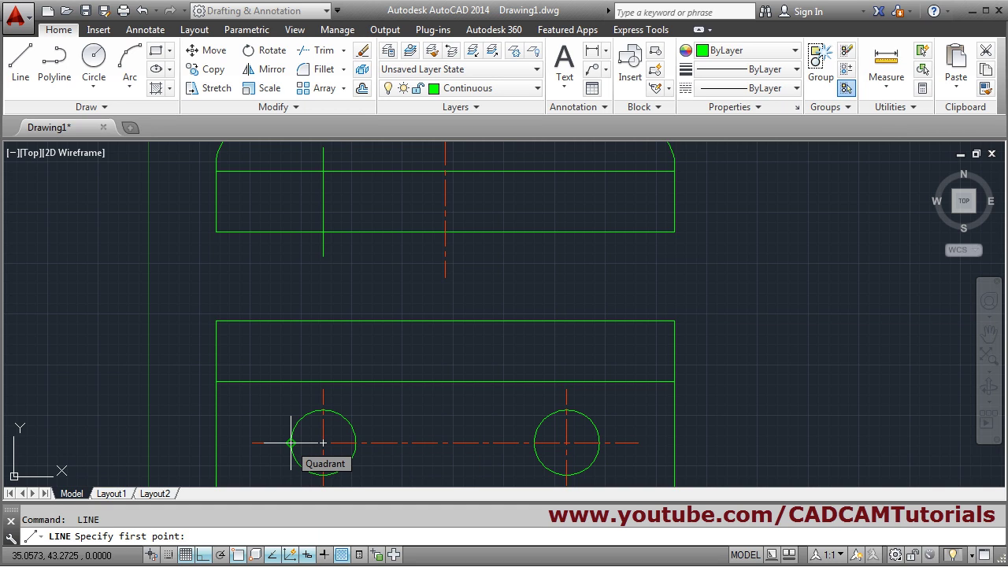
left_click(292, 231)
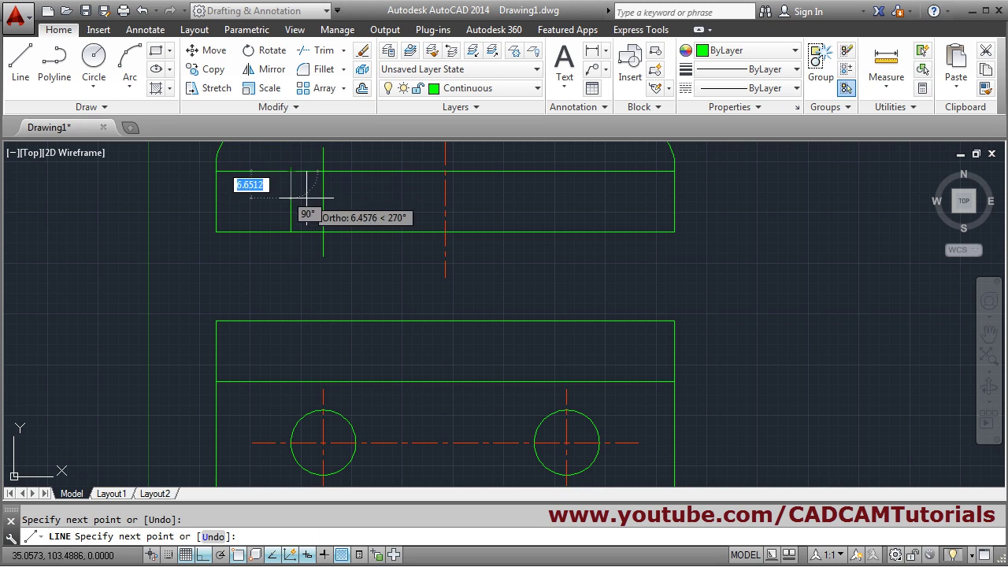
type("15")
key("Return")
key("Return")
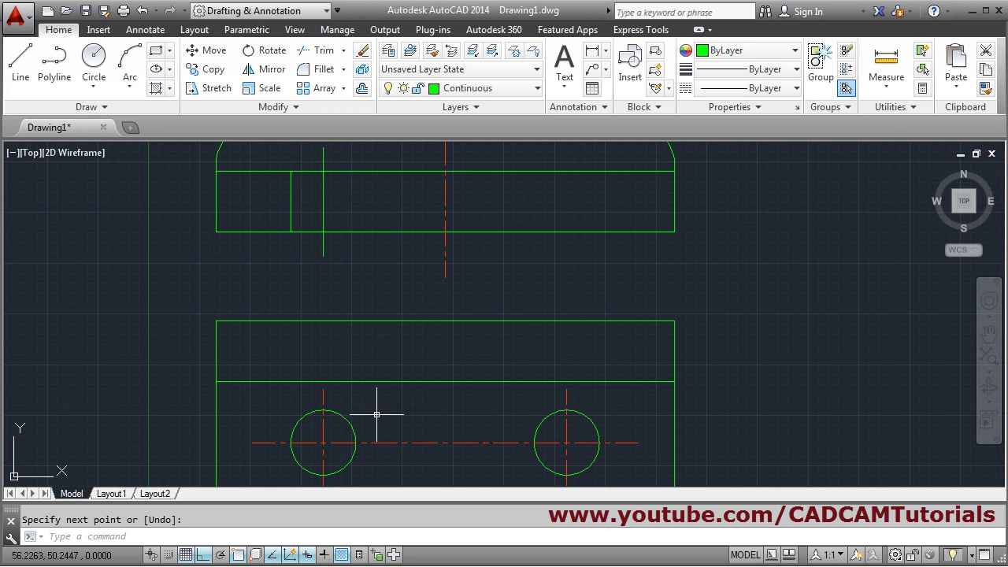
Step: Draw a vertical line from the base's bottom edge to its top line, aligned with the right quadrant of the upper-left hole
key("Return")
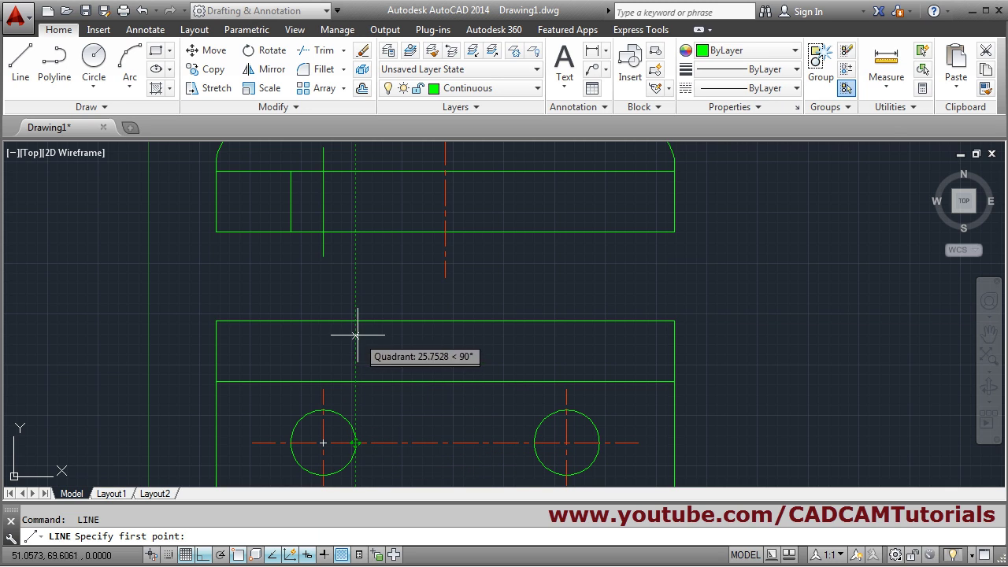
left_click(355, 231)
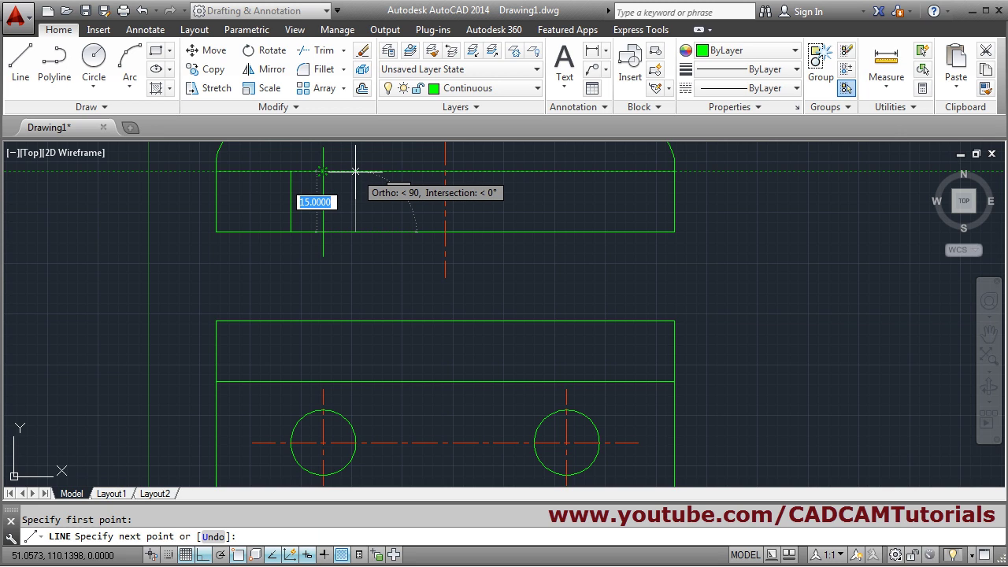
left_click(355, 171)
key("Return")
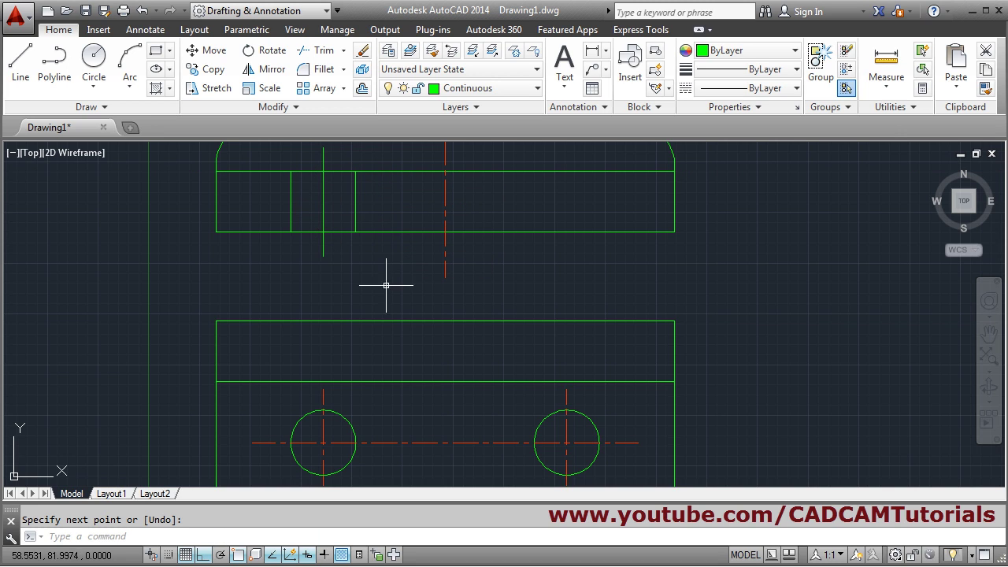
key("Return")
Step: Put the projected hole's middle line on the Center layer and its two edge lines on the Hidden layer
left_click(322, 203)
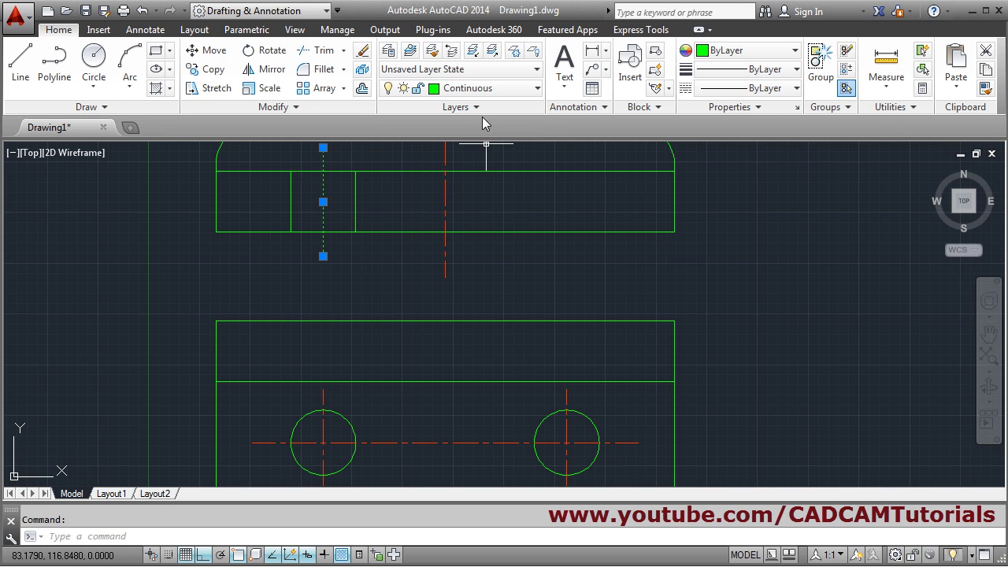
left_click(457, 87)
left_click(415, 126)
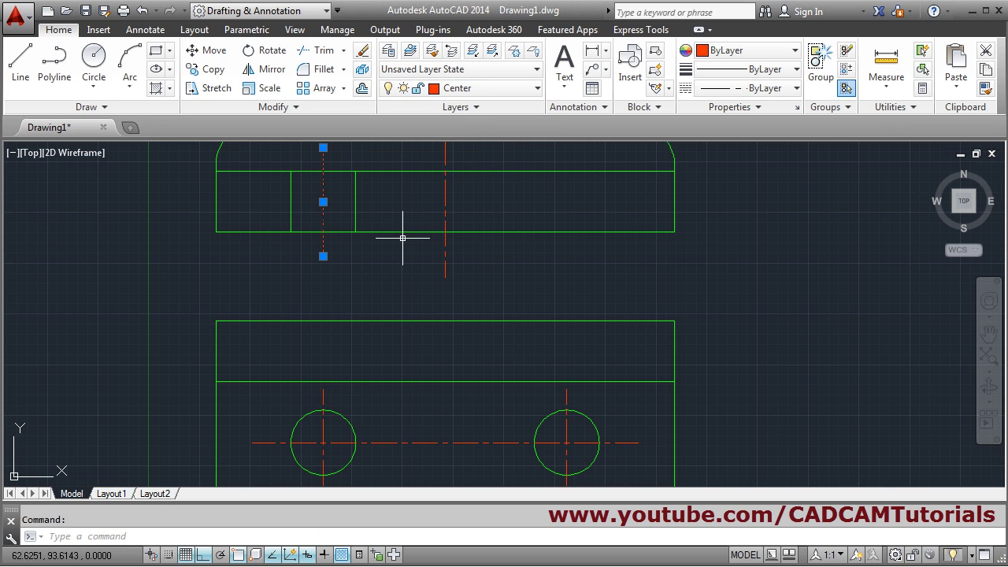
key("Escape")
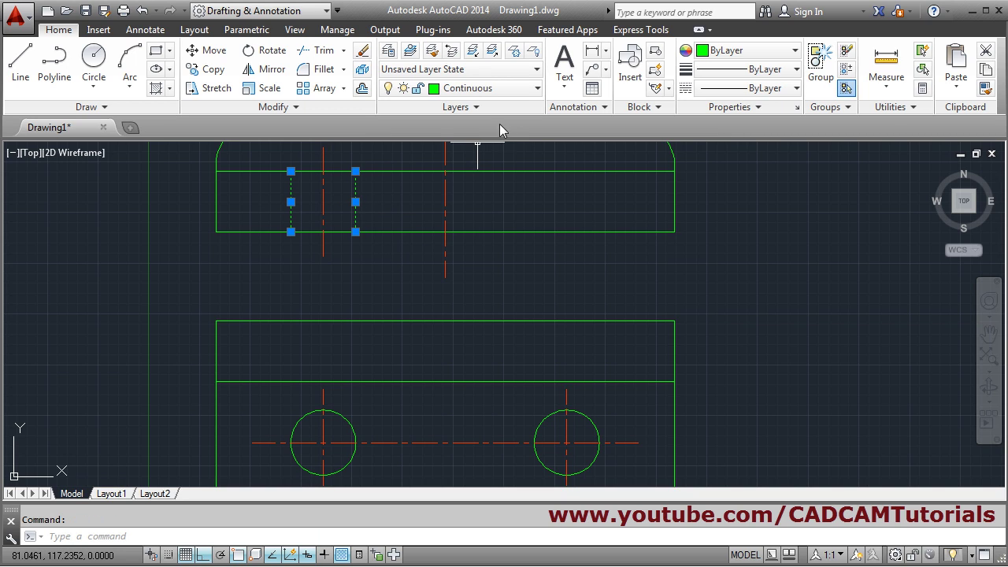
left_click(488, 88)
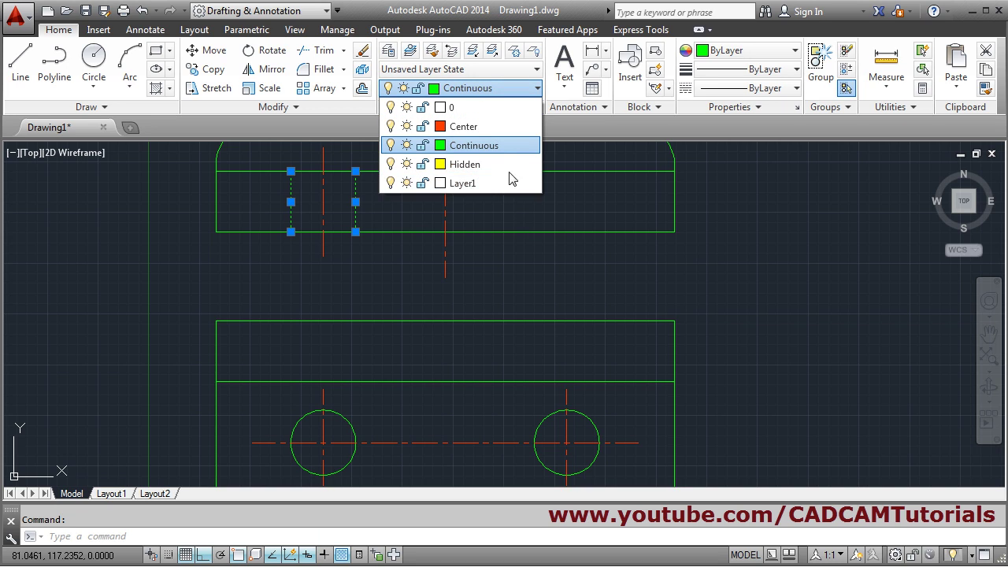
left_click(464, 163)
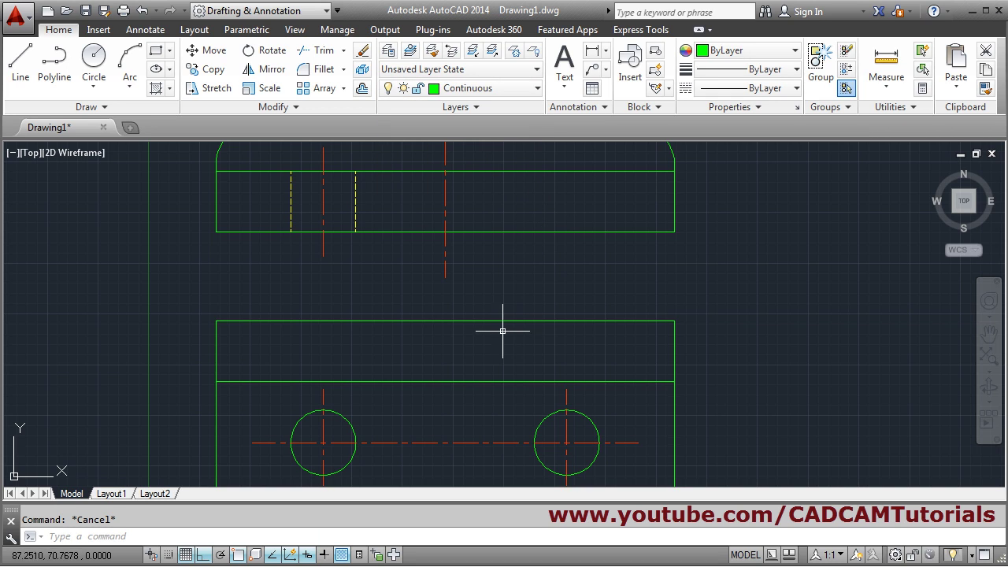
Step: Mirror the two hidden lines and their center line about the upper view's vertical center line, keeping the originals
scroll(461, 315, "down", 2)
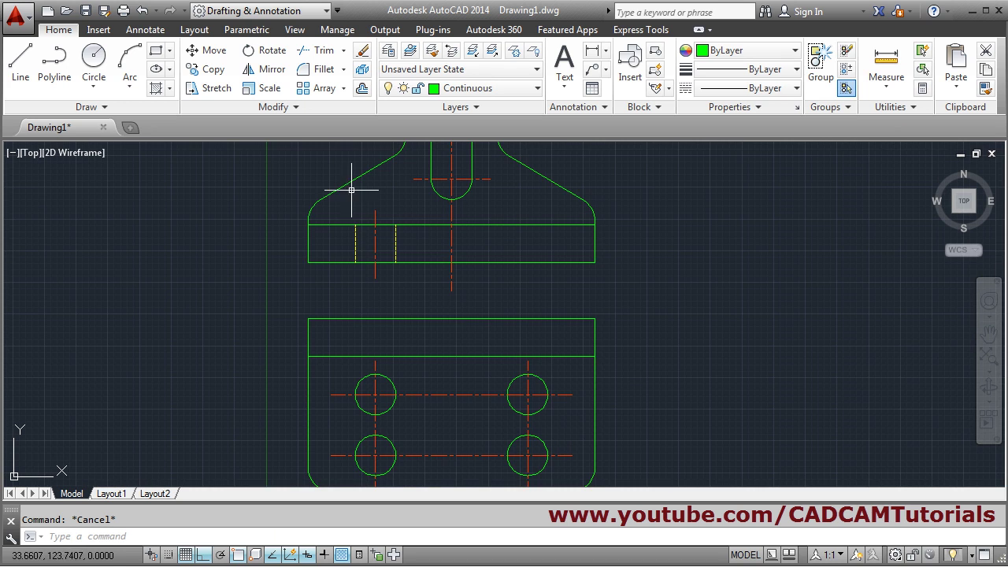
middle_click_drag(351, 190, 361, 328)
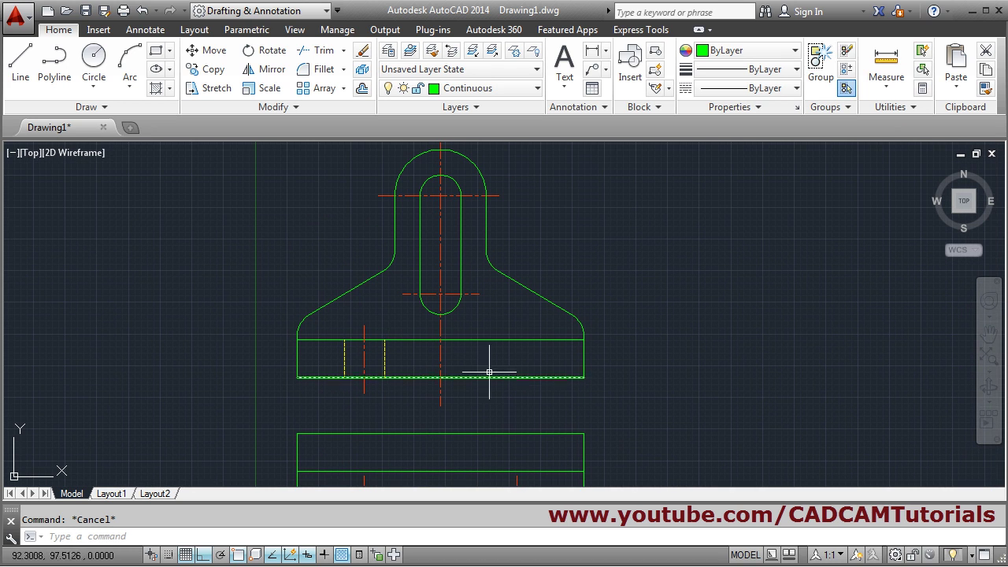
left_click(270, 71)
left_click(384, 367)
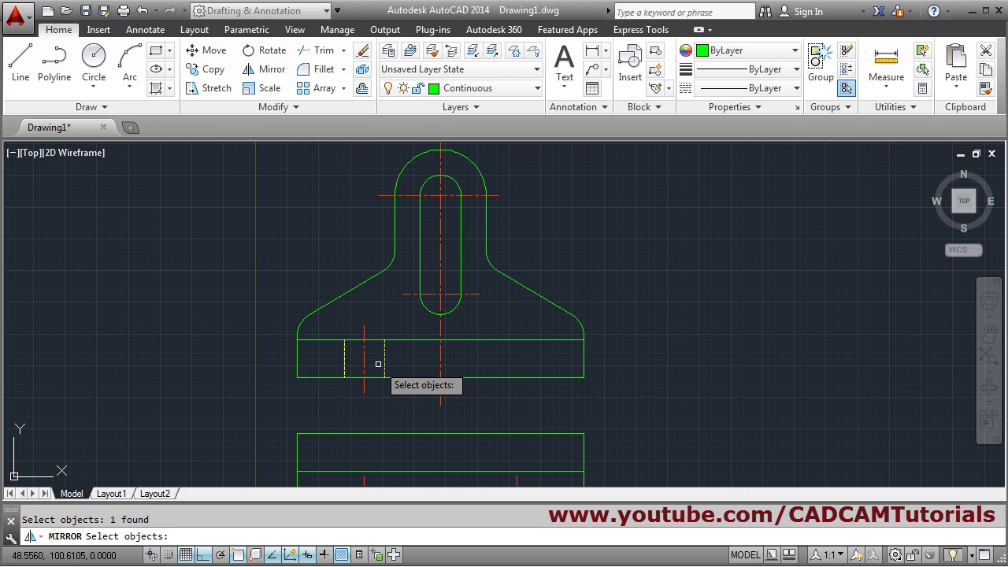
left_click(364, 359)
left_click(344, 363)
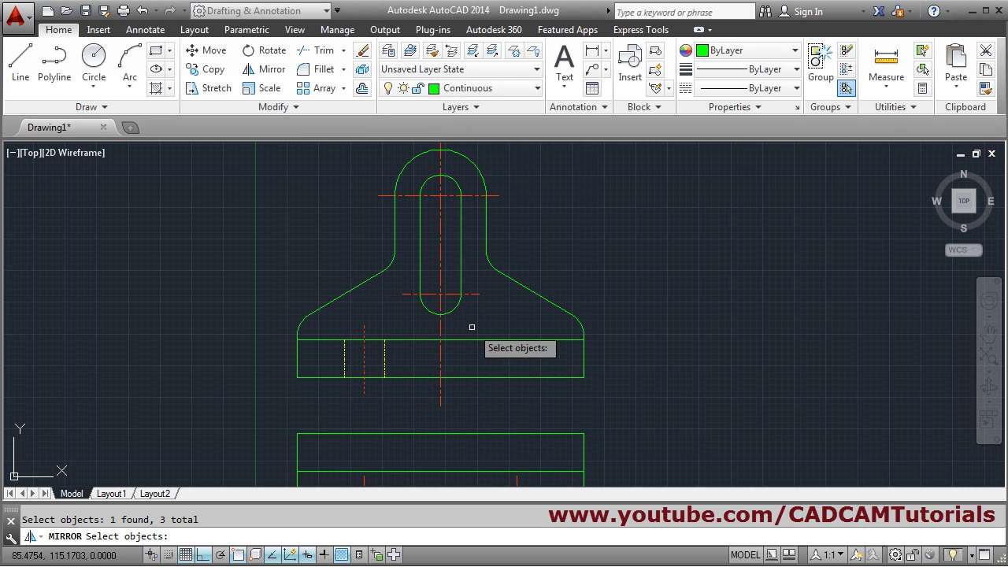
key("Return")
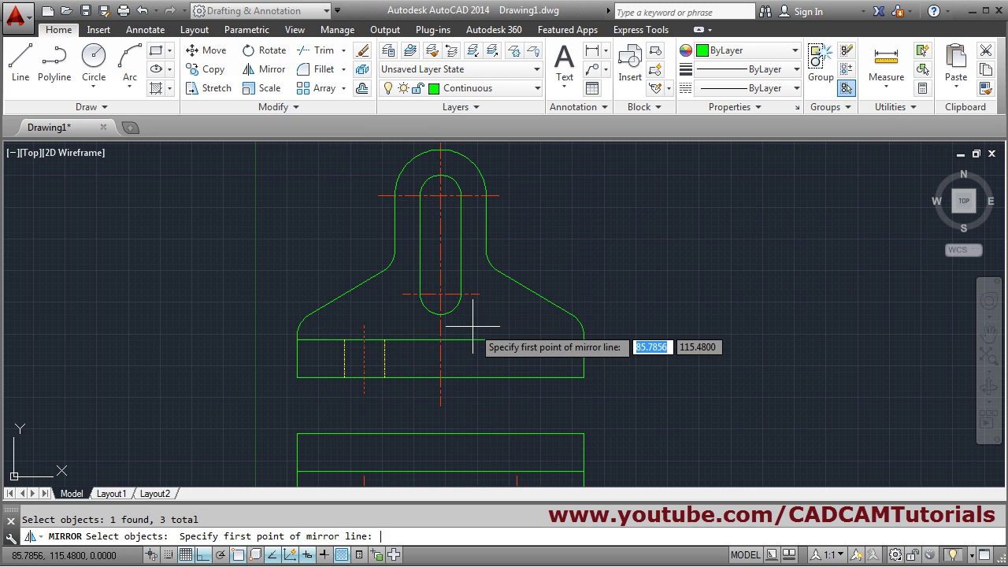
left_click(440, 295)
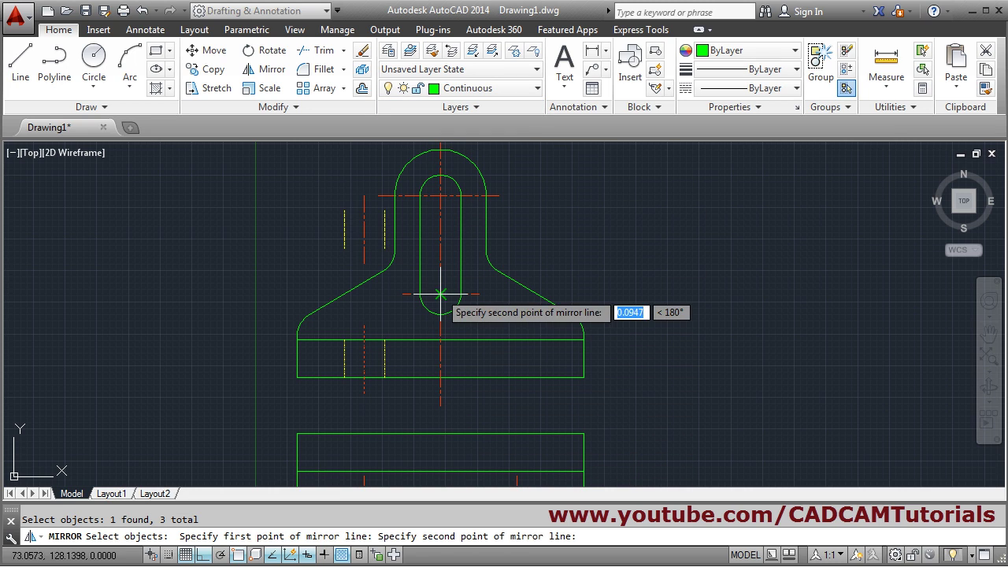
left_click(440, 406)
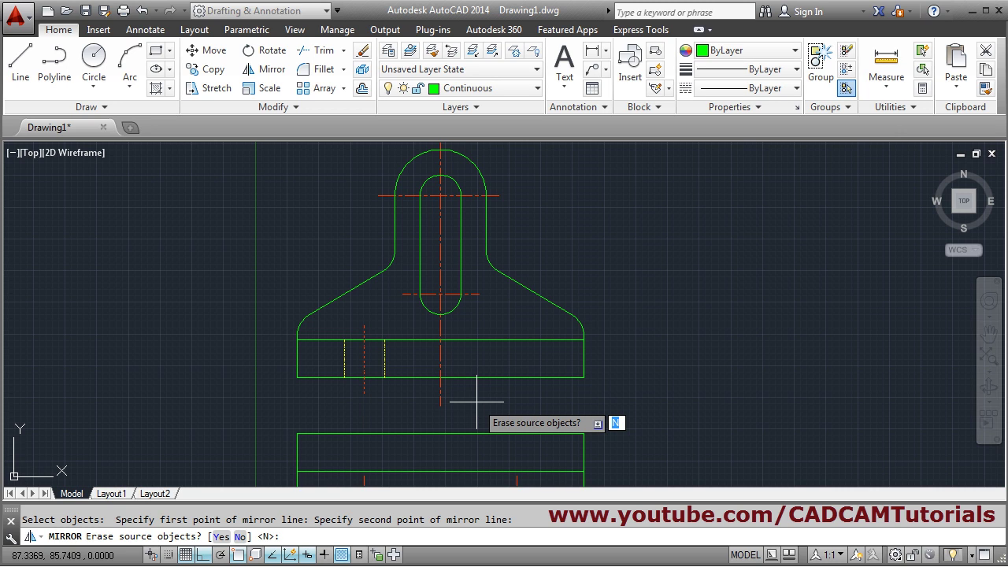
key("Return")
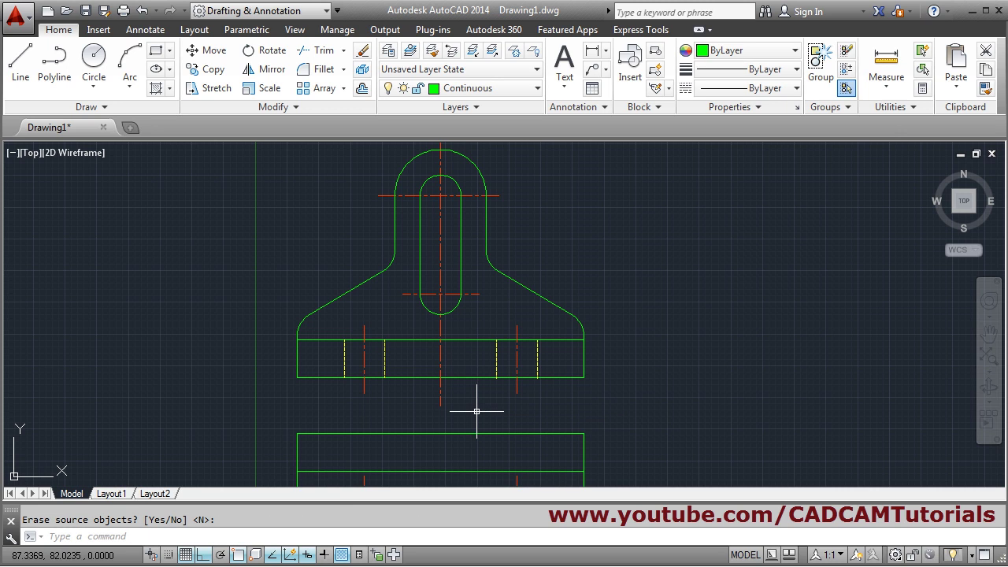
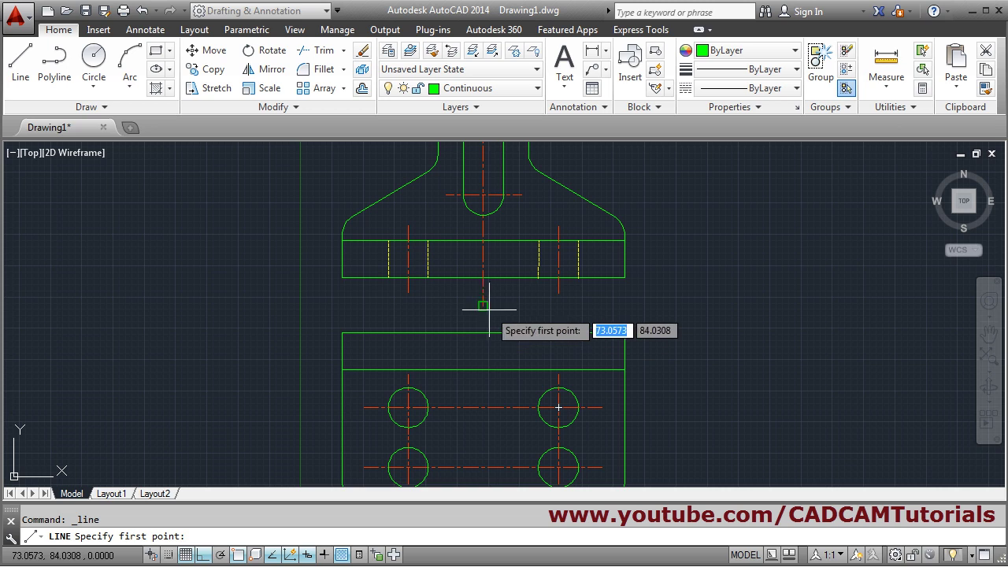
Step: Draw a short vertical line through the lower view's top strip, aligned with the upper view's vertical center line and overshooting both strip edges
left_click(484, 322)
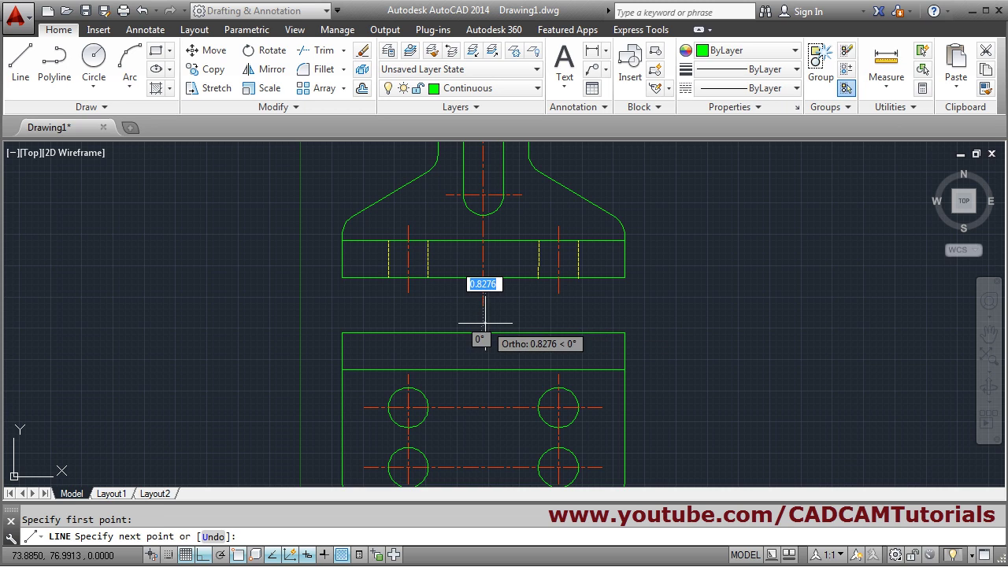
left_click(483, 383)
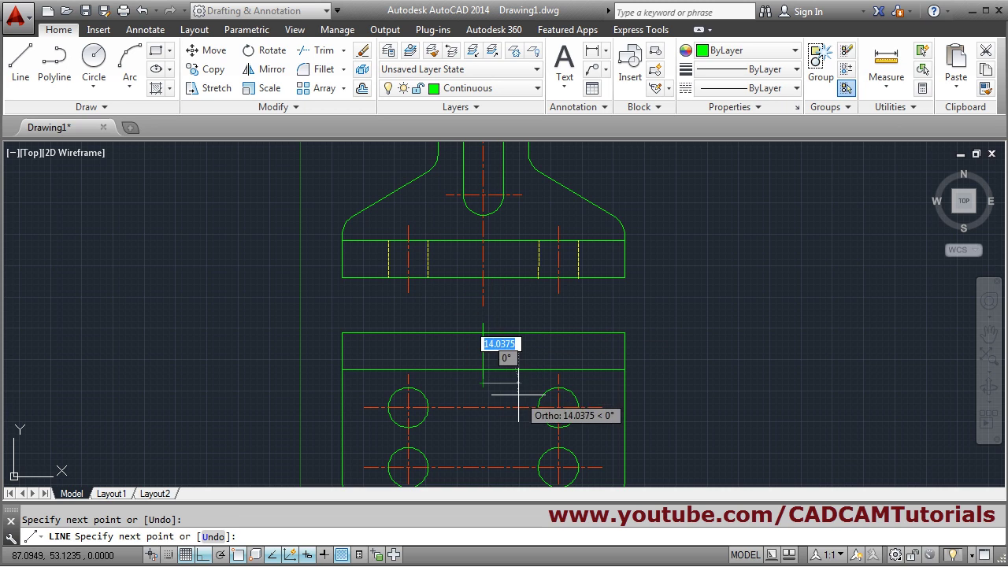
key("Return")
Step: Draw a vertical line across the lower view's top strip, aligned with the left edge of the upper view's neck
middle_click_drag(515, 331, 515, 388)
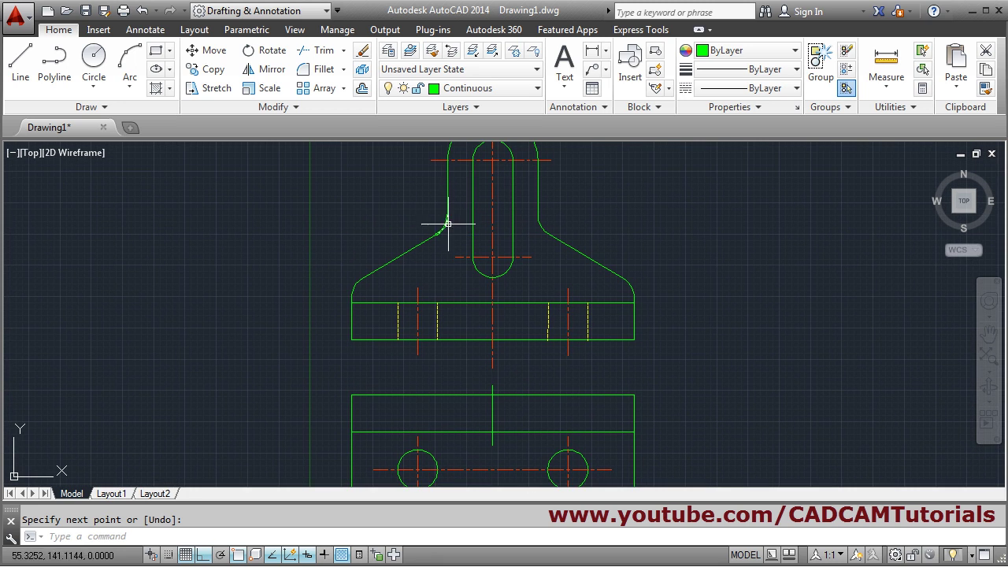
left_click(20, 59)
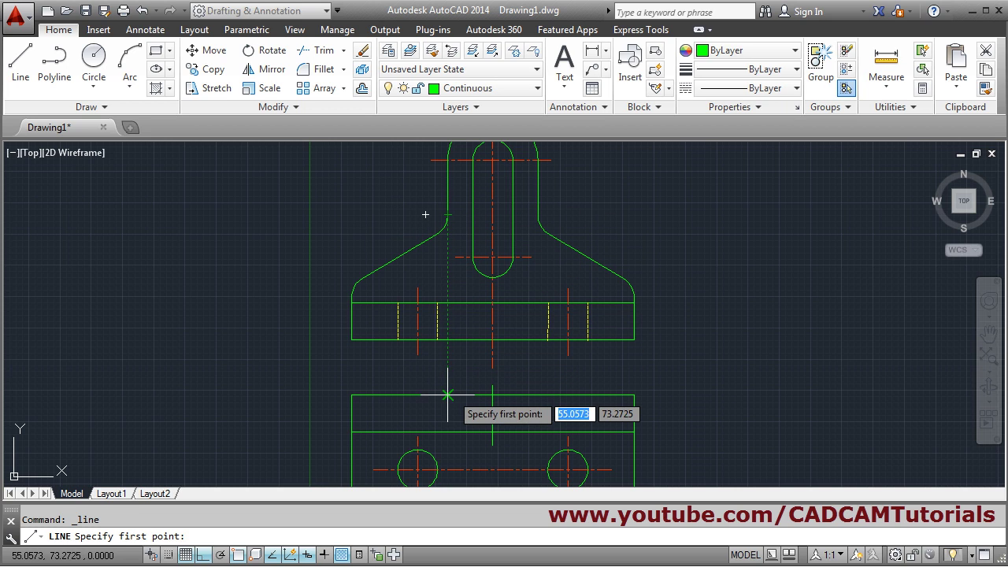
left_click(492, 432)
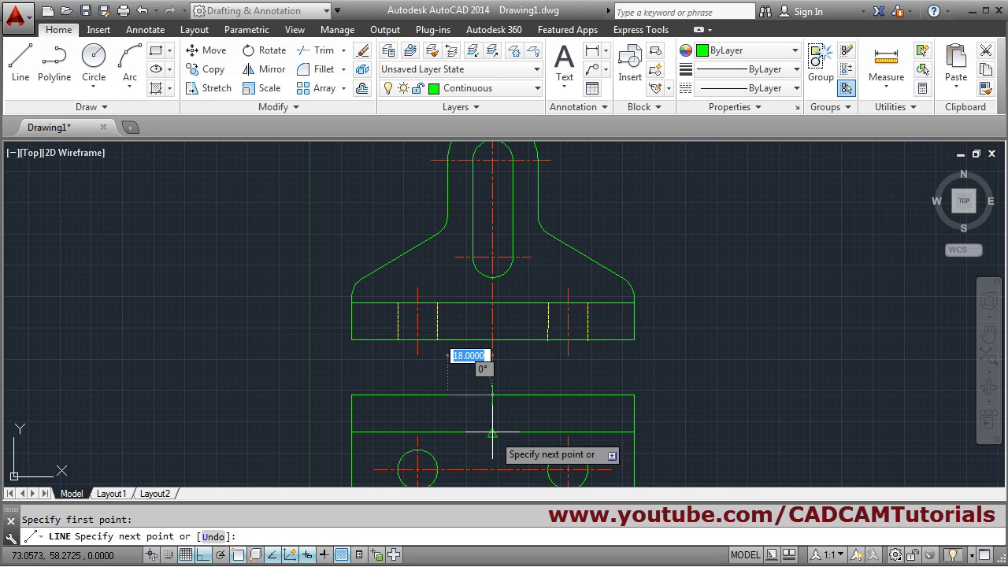
left_click(447, 432)
key("Return")
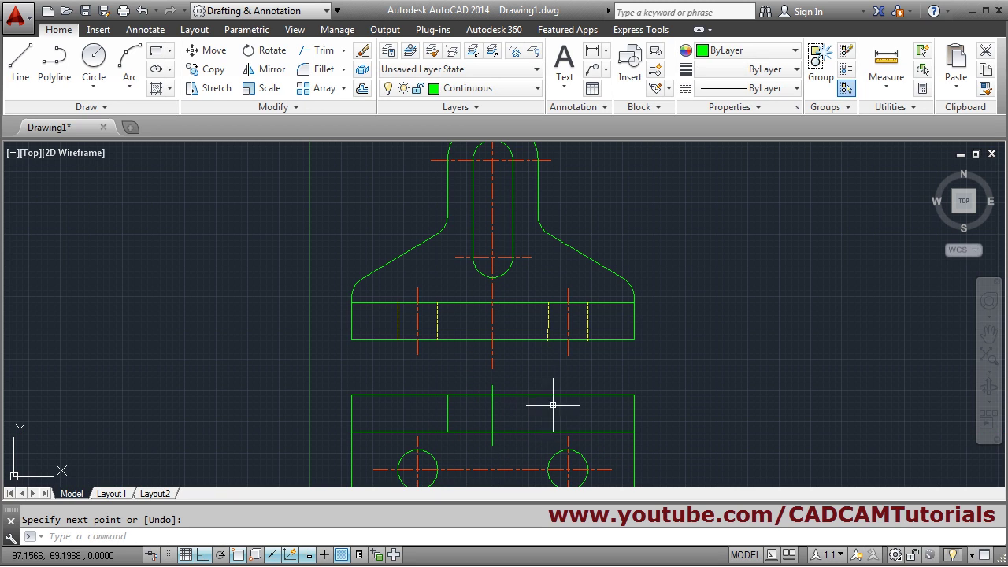
Step: Draw a 15-unit vertical line down across the lower view's top strip, aligned with the left edge of the upper view's slot
key("Return")
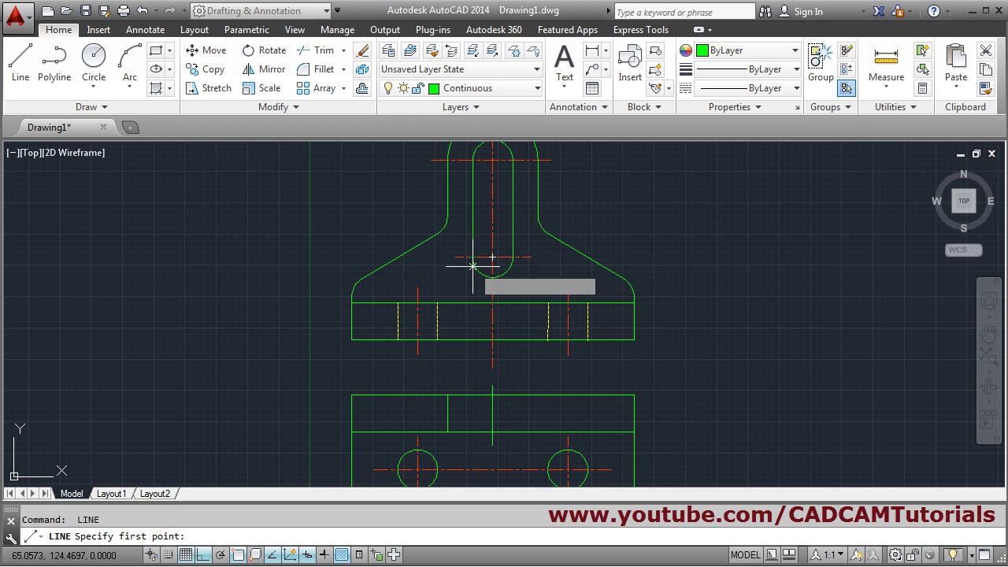
left_click(471, 395)
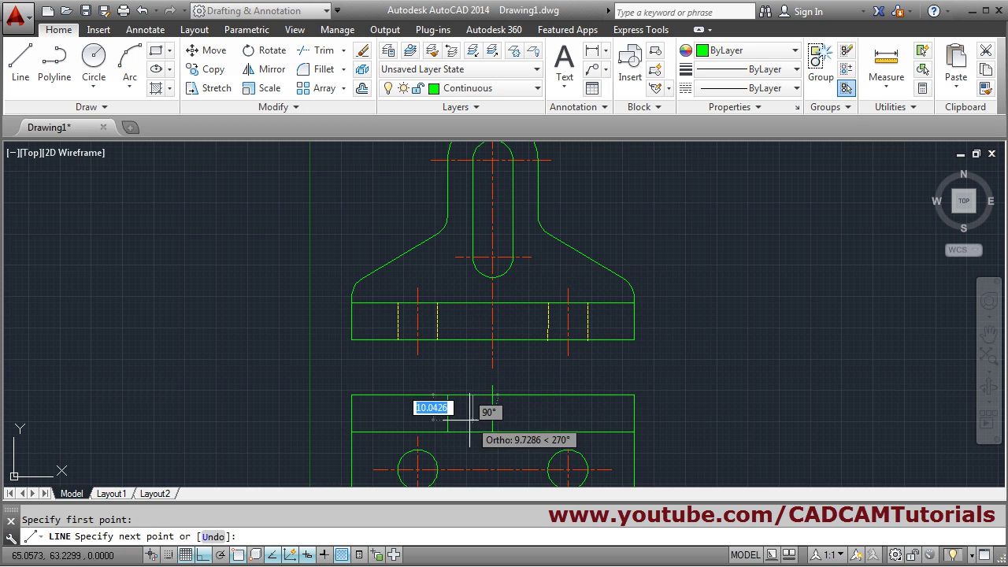
type("15")
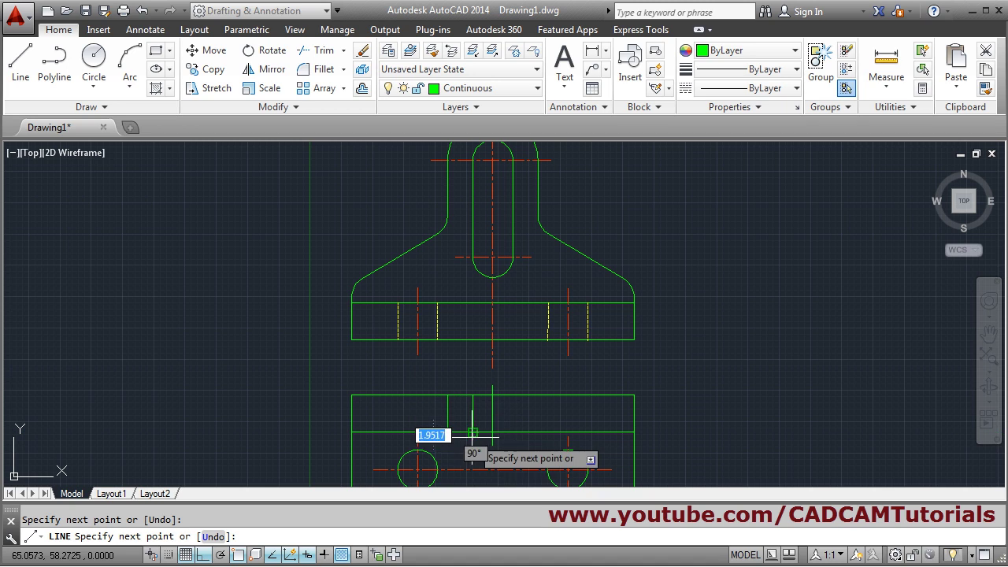
key("Return")
key("Return")
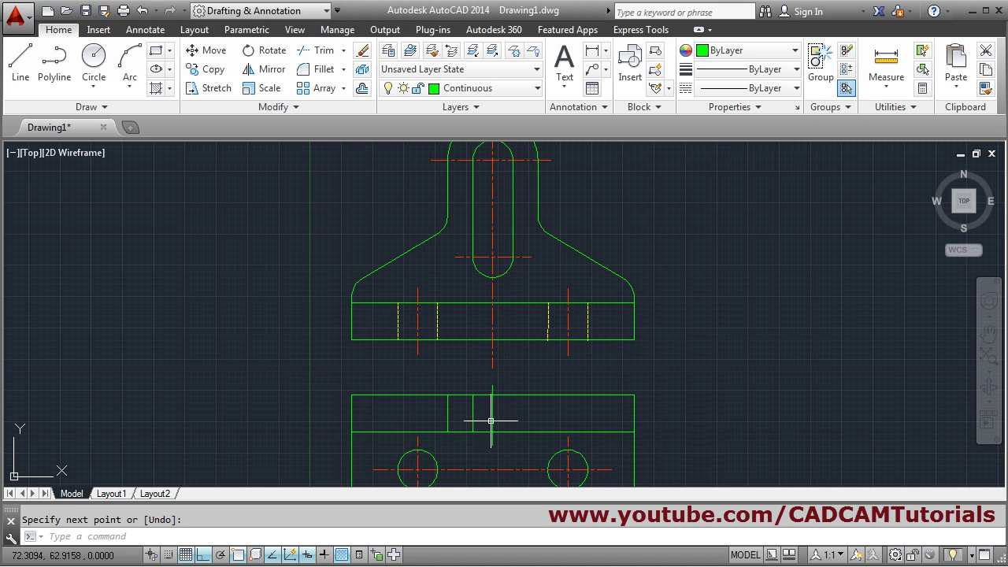
Step: Match the properties of the upper view's vertical center line onto the middle line crossing the lower view's top strip
left_click(986, 89)
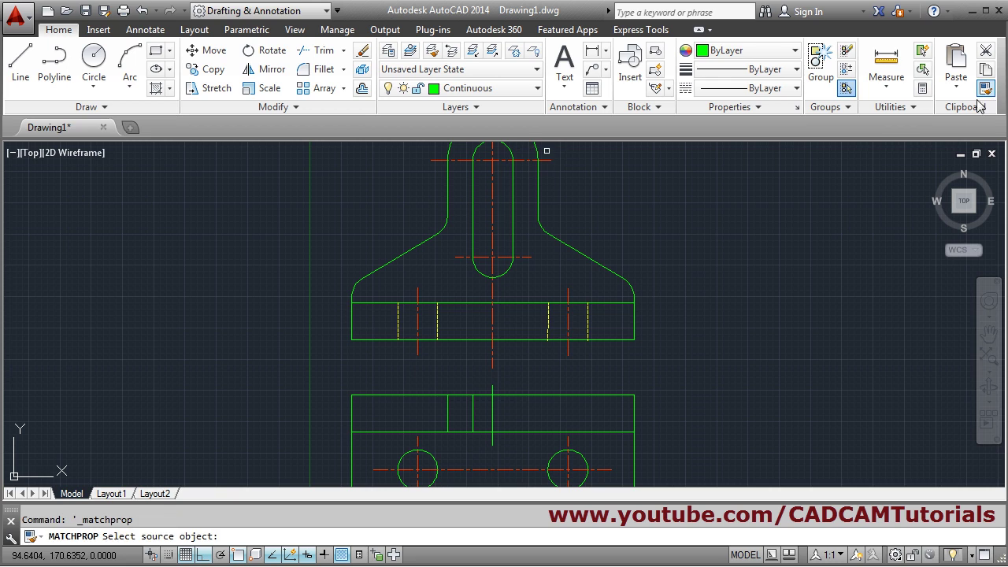
left_click(492, 319)
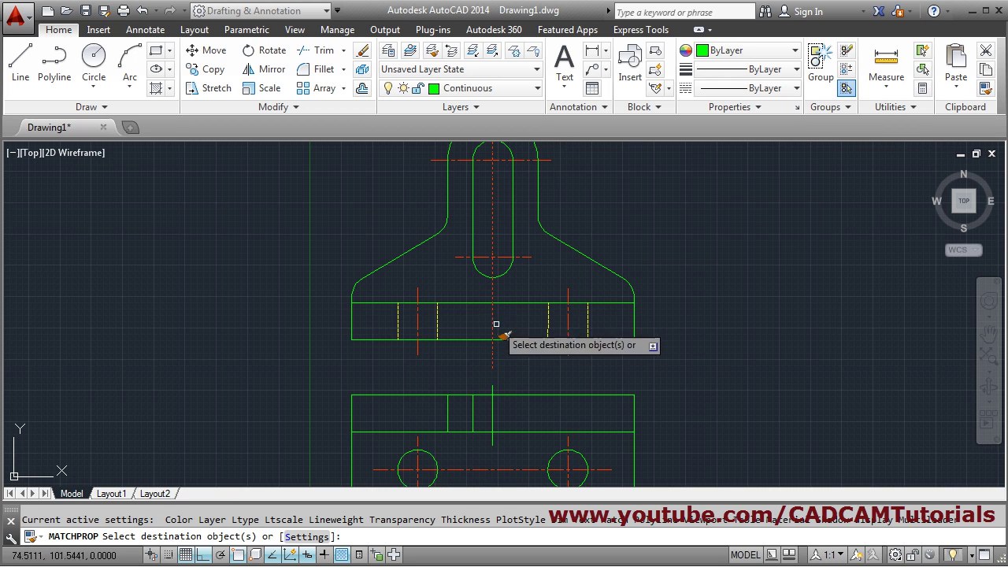
left_click(493, 417)
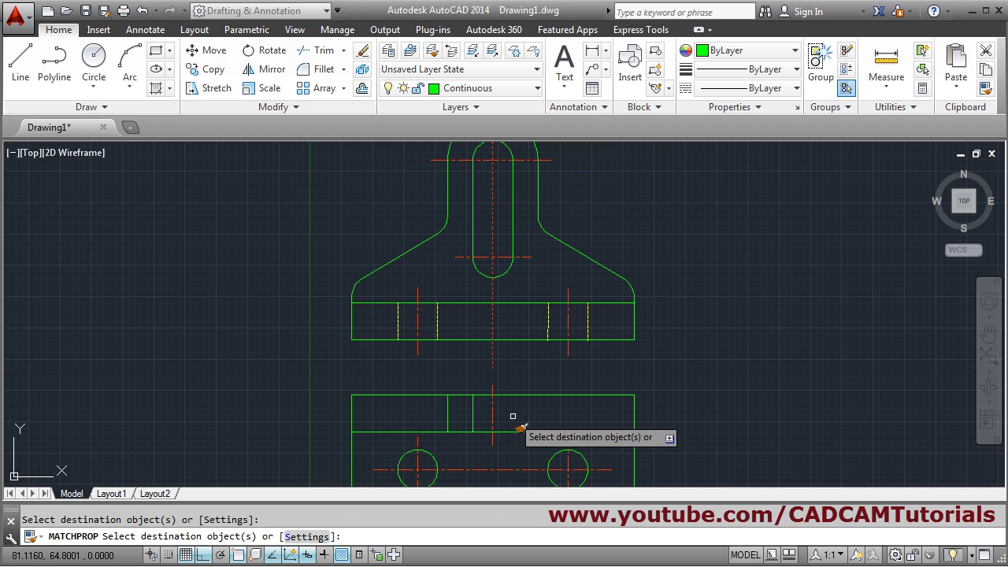
key("Return")
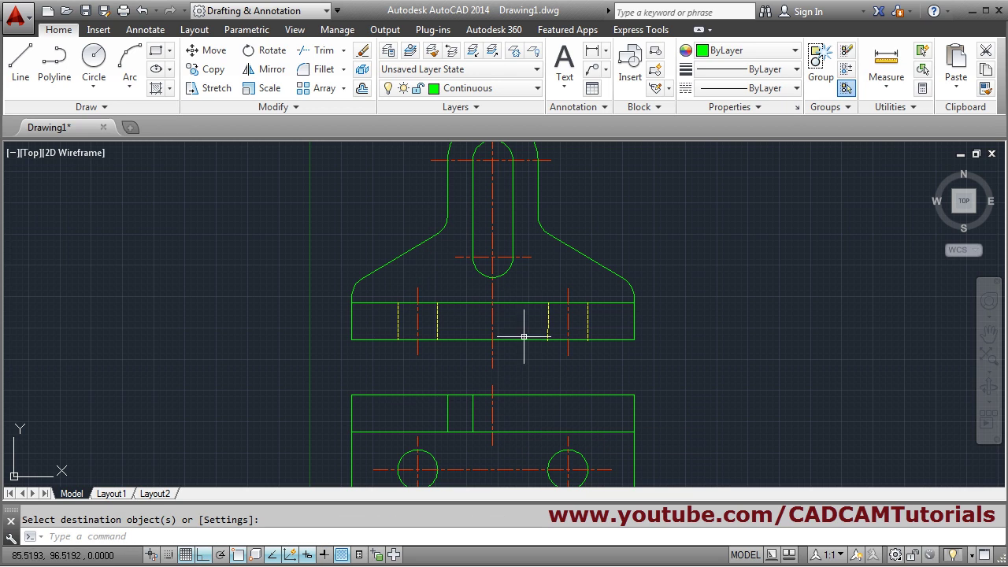
Step: Match the properties of an upper-view hidden hole line onto the projected slot edge in the lower view's top strip
key("Return")
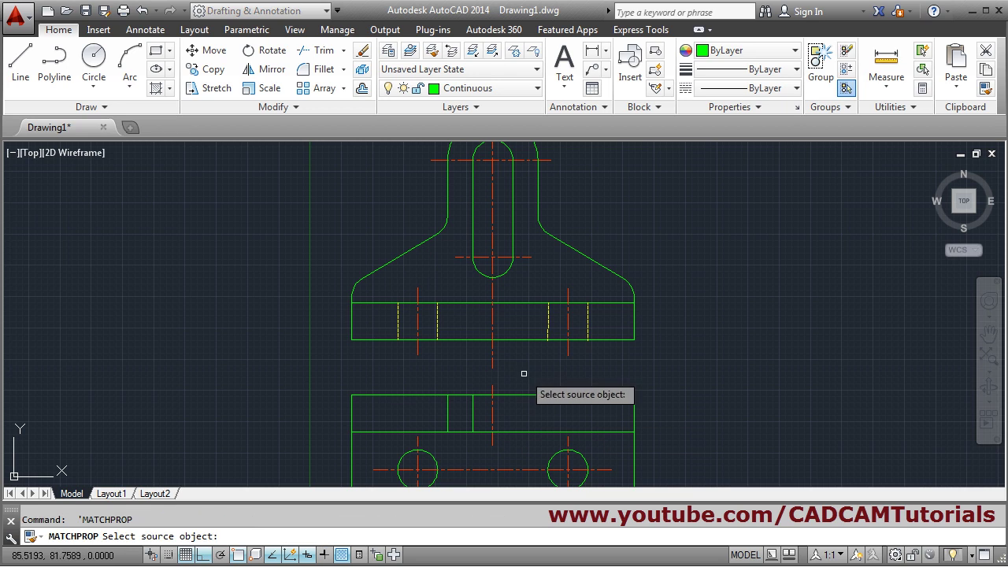
left_click(437, 323)
left_click(472, 413)
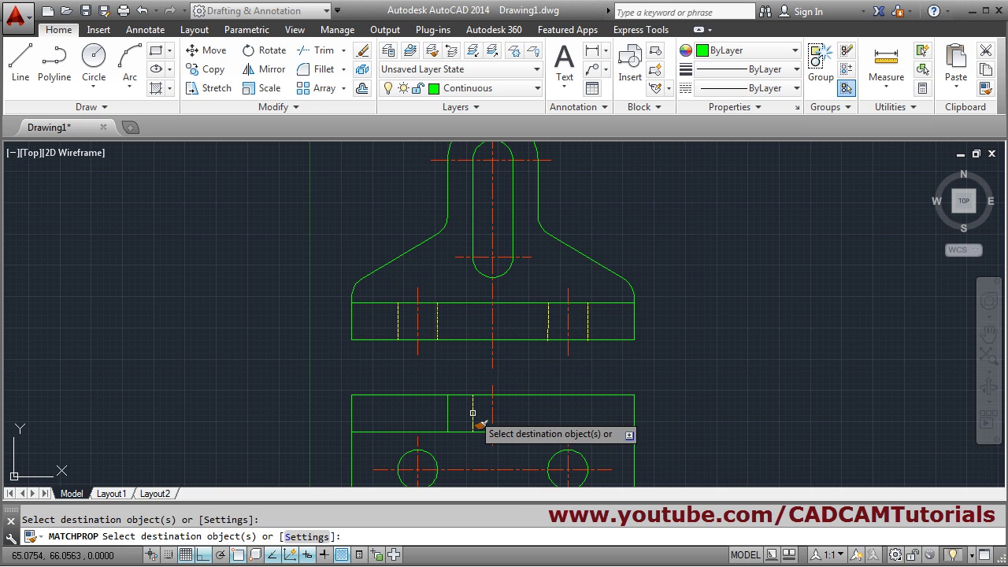
key("Return")
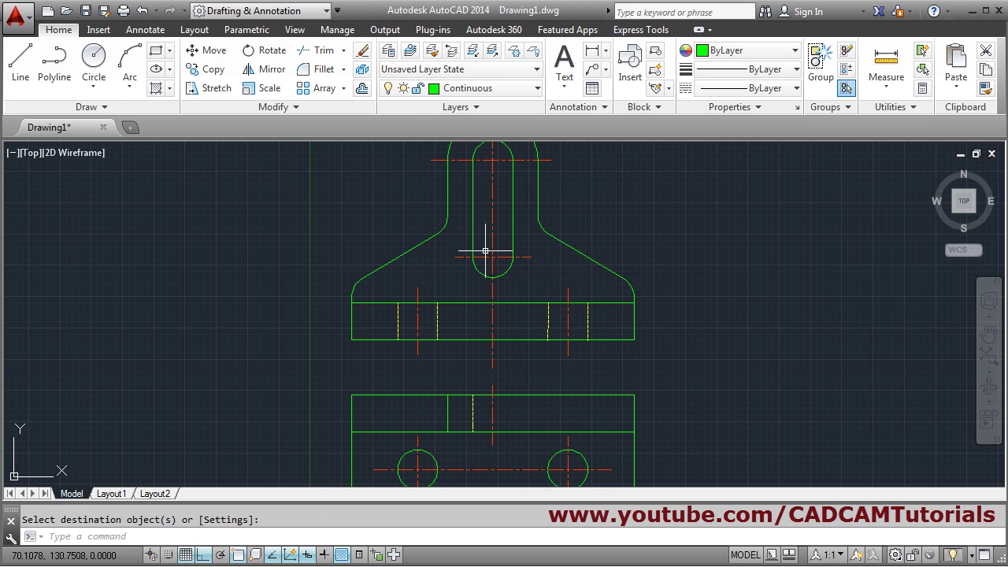
Step: Mirror the projected neck edge and hidden slot edge about the lower view's vertical center line, keeping the originals
left_click(271, 68)
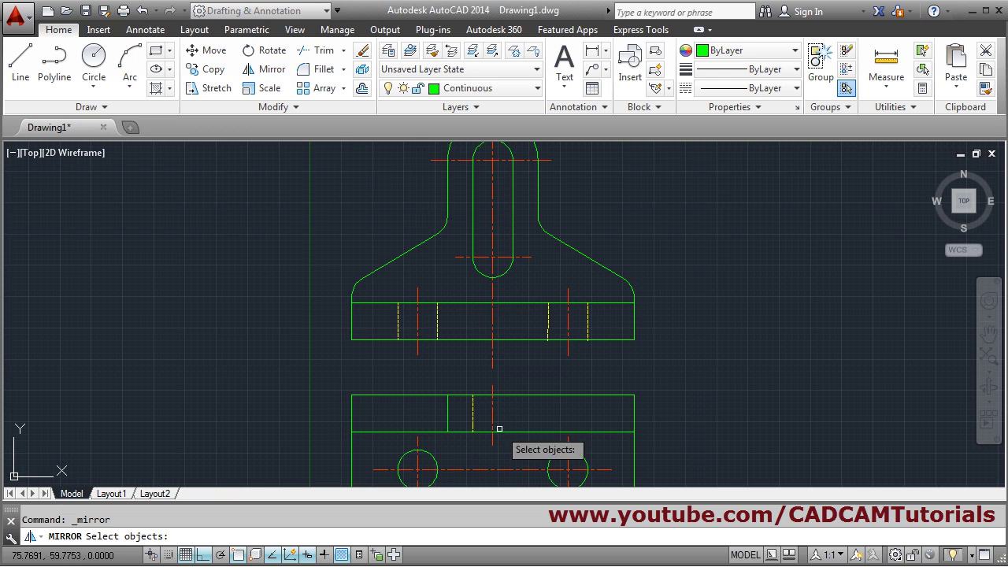
left_click(449, 415)
double_click(459, 416)
left_click(437, 419)
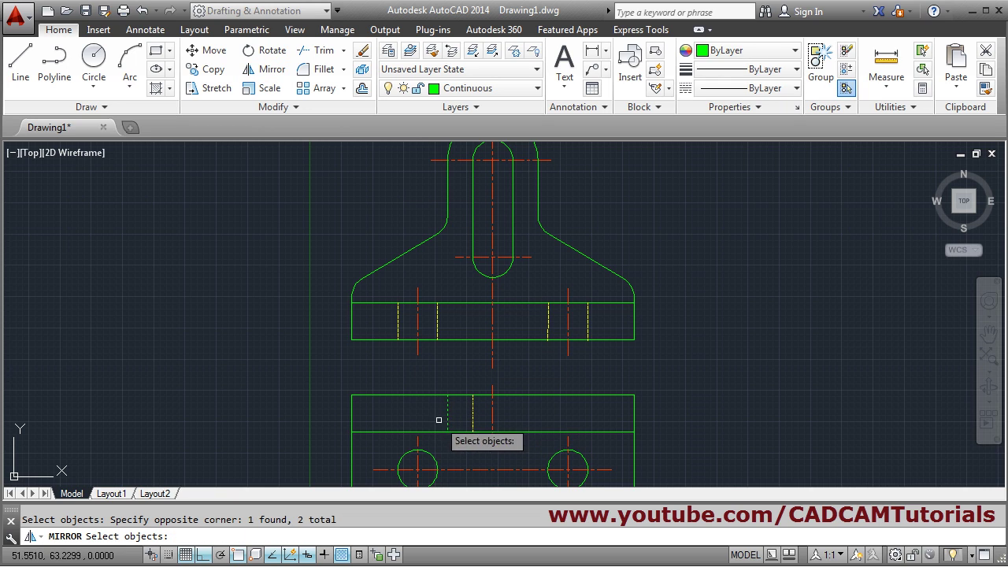
key("Return")
left_click(492, 445)
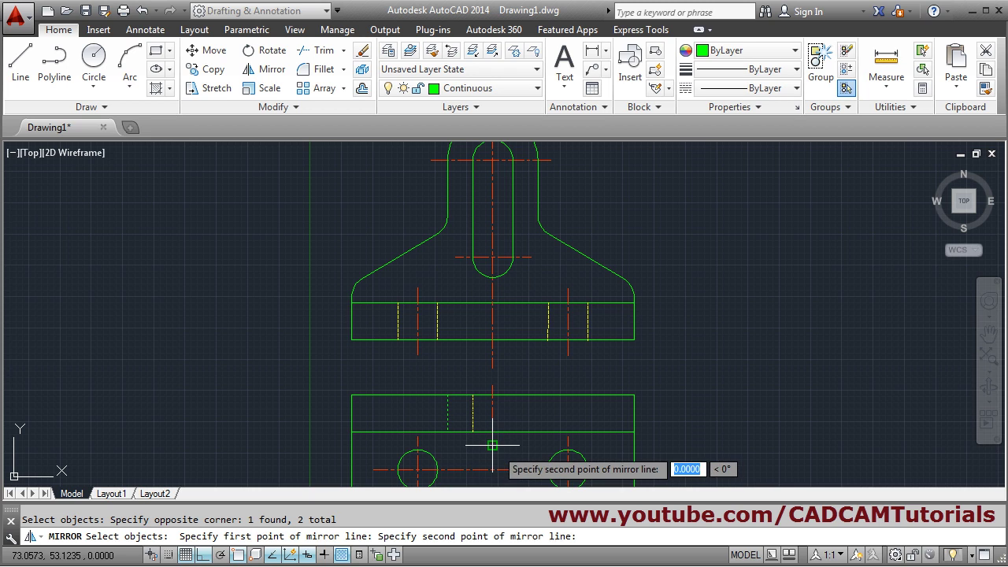
left_click(492, 387)
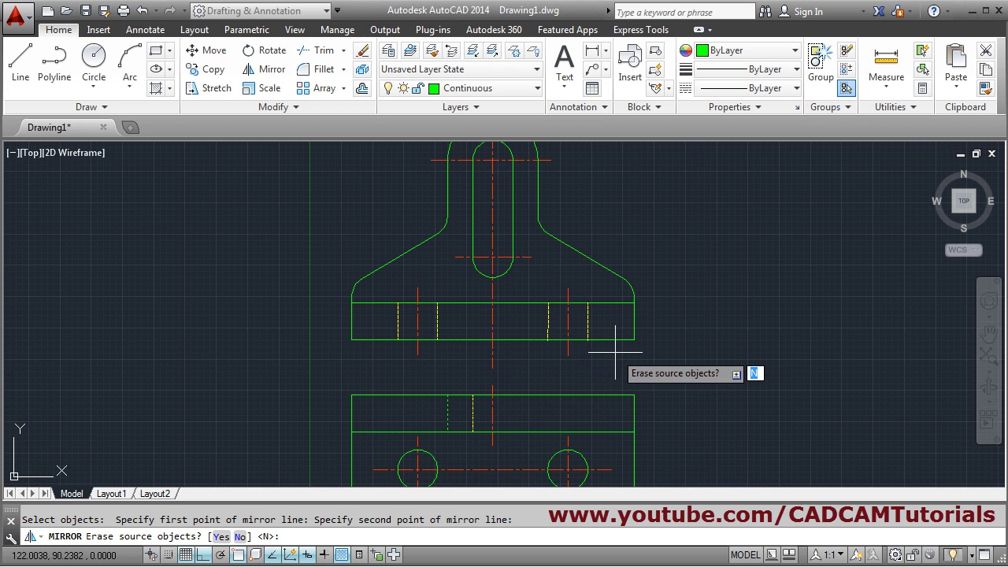
key("Return")
scroll(615, 309, "down", 2)
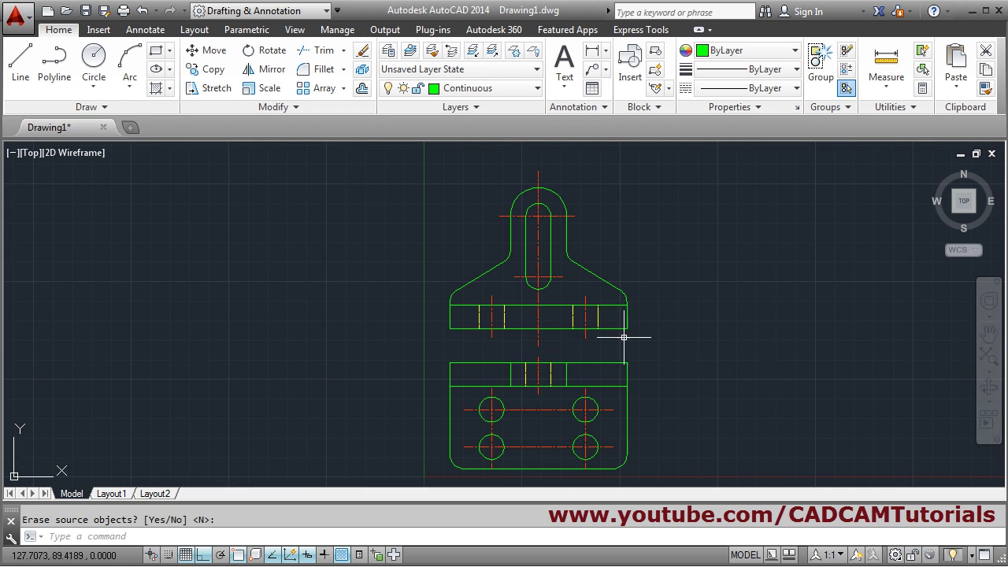
Step: Fit the whole drawing in view, switch to the PDF reference to compare both views, and return to AutoCAD
middle_click(670, 381)
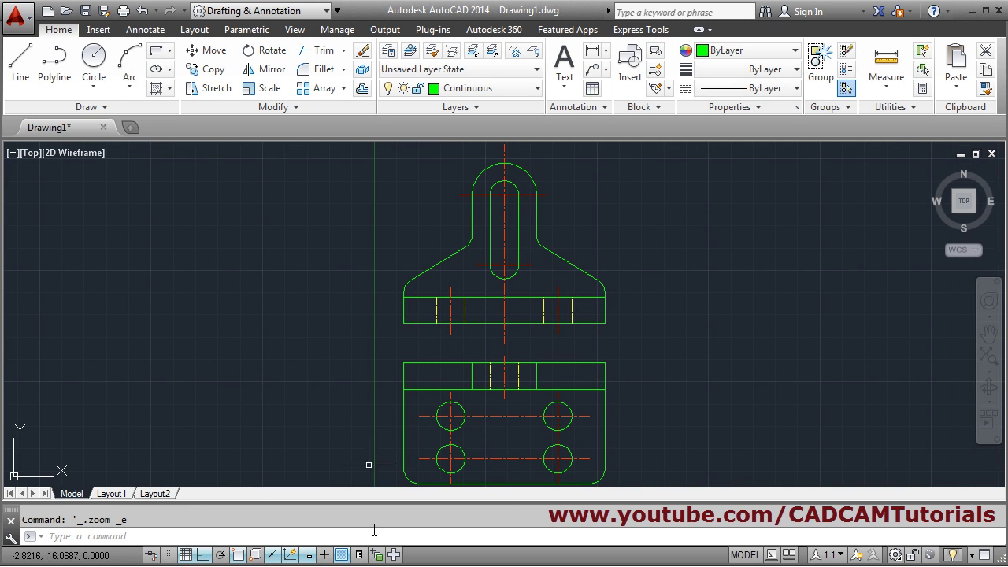
key("alt+Tab")
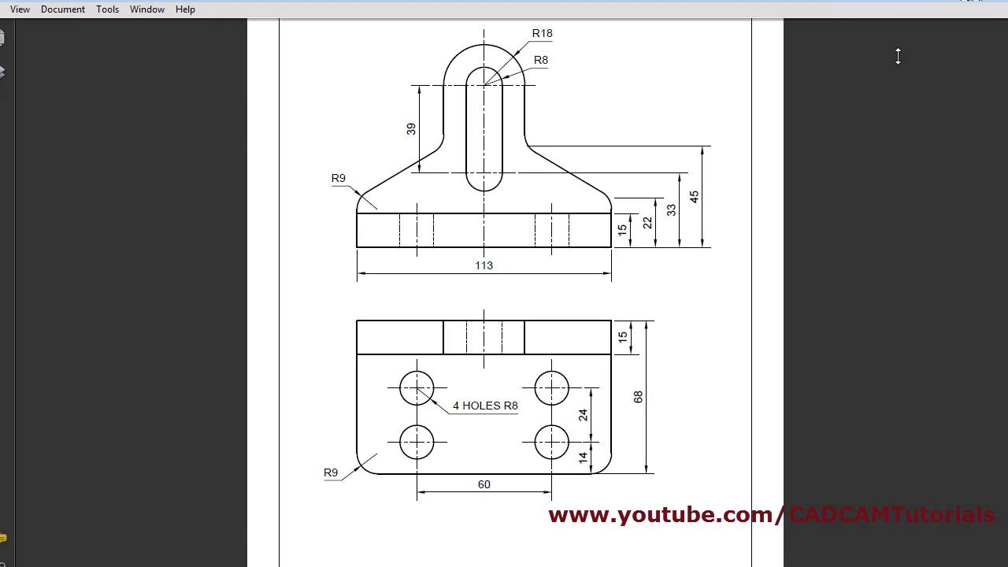
key("alt+Tab")
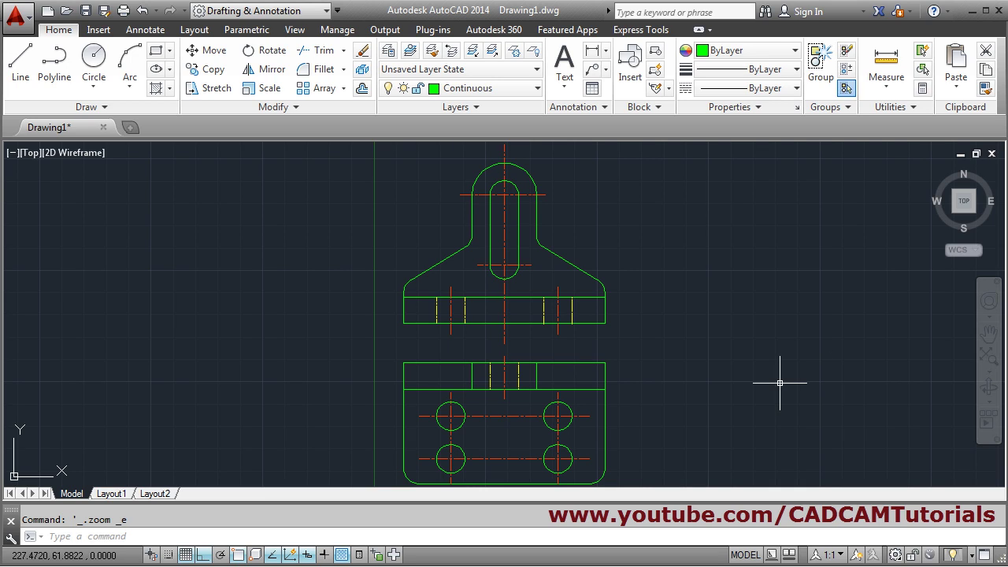